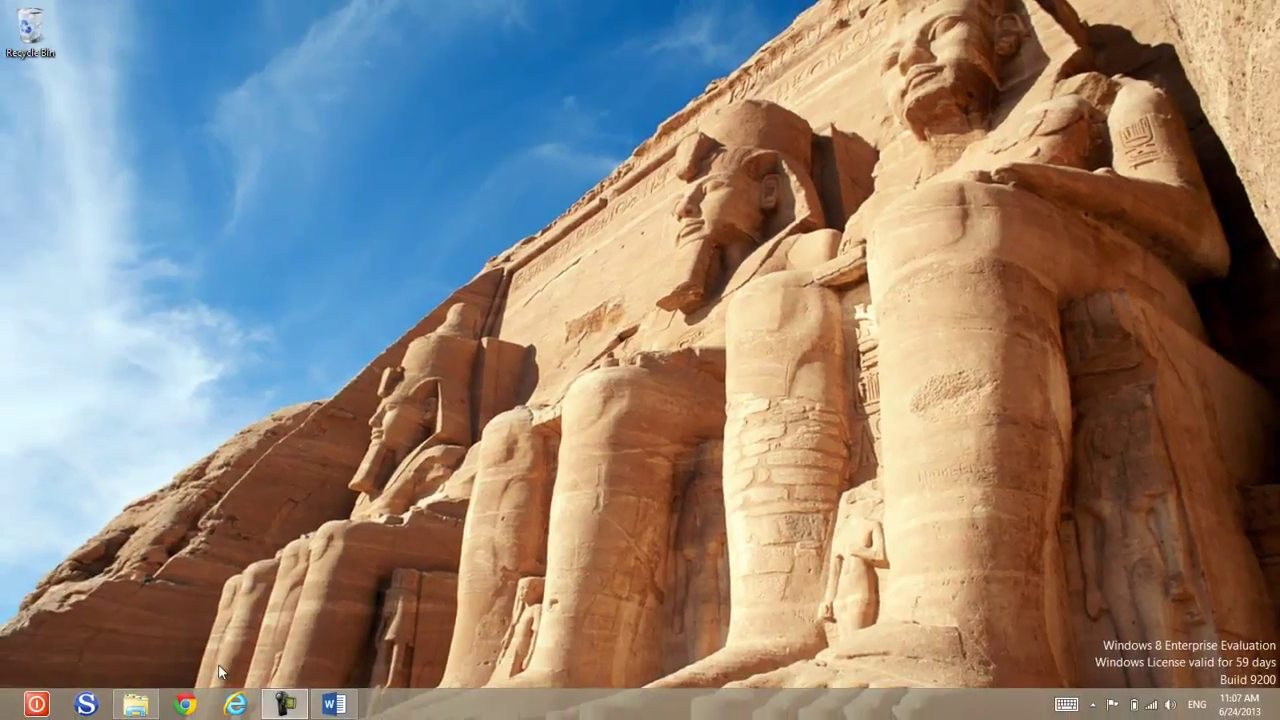
# Switch to the ExcelLabOneInstructions.docx document in Word and review the lab's covered items and instructions.
pyautogui.click(345, 710)
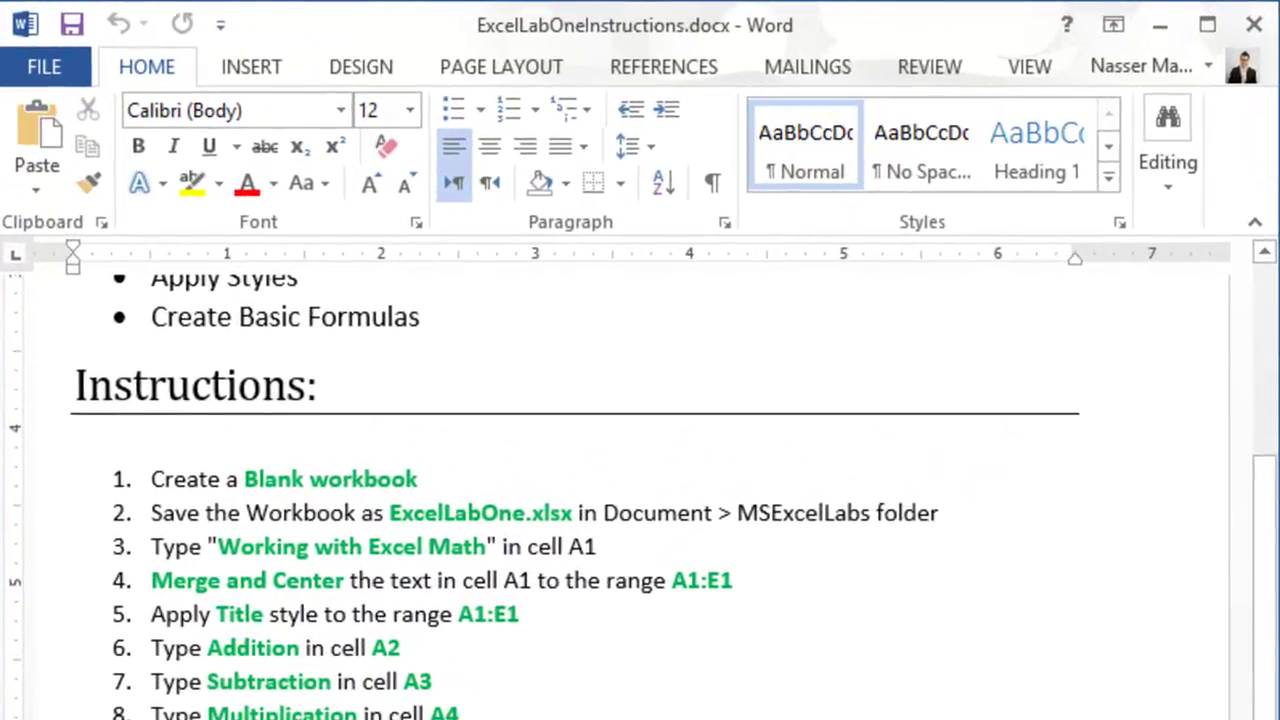
pyautogui.moveTo(1266, 580); pyautogui.dragTo(1272, 372)
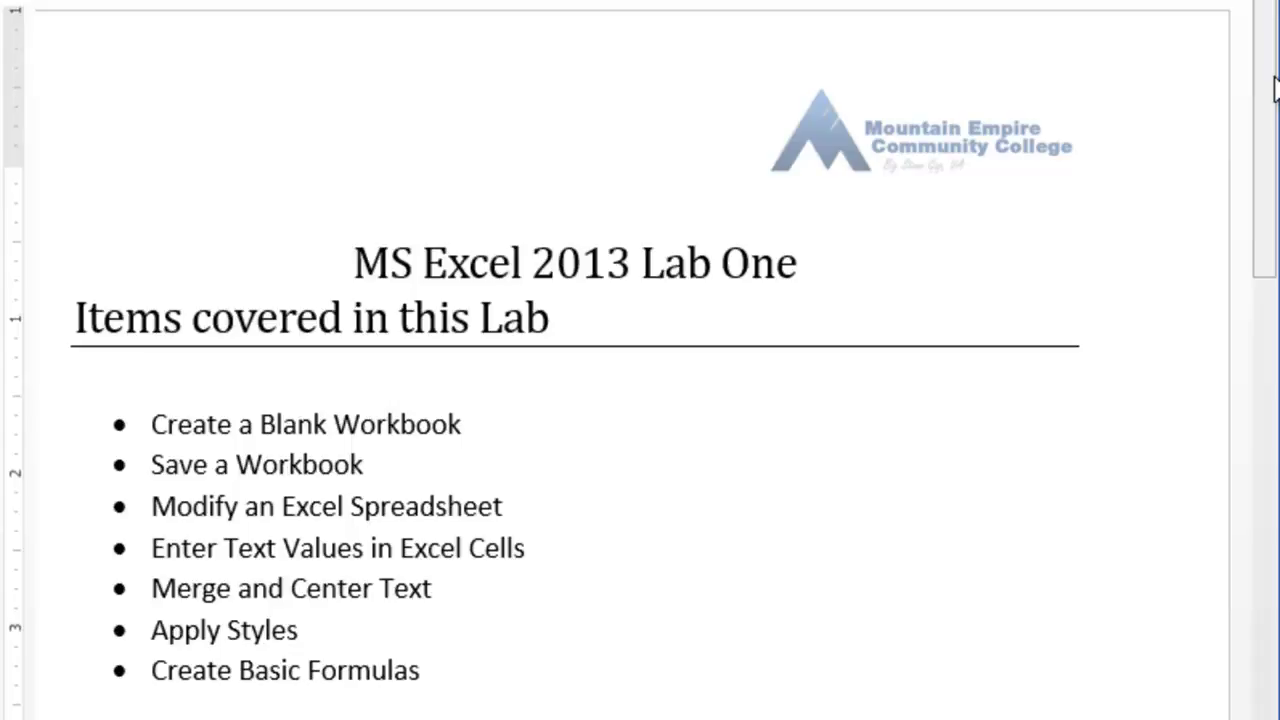
pyautogui.moveTo(1274, 200); pyautogui.dragTo(1274, 322)
# Search the installed apps for "excel" and launch Excel 2013.
pyautogui.click(328, 235)
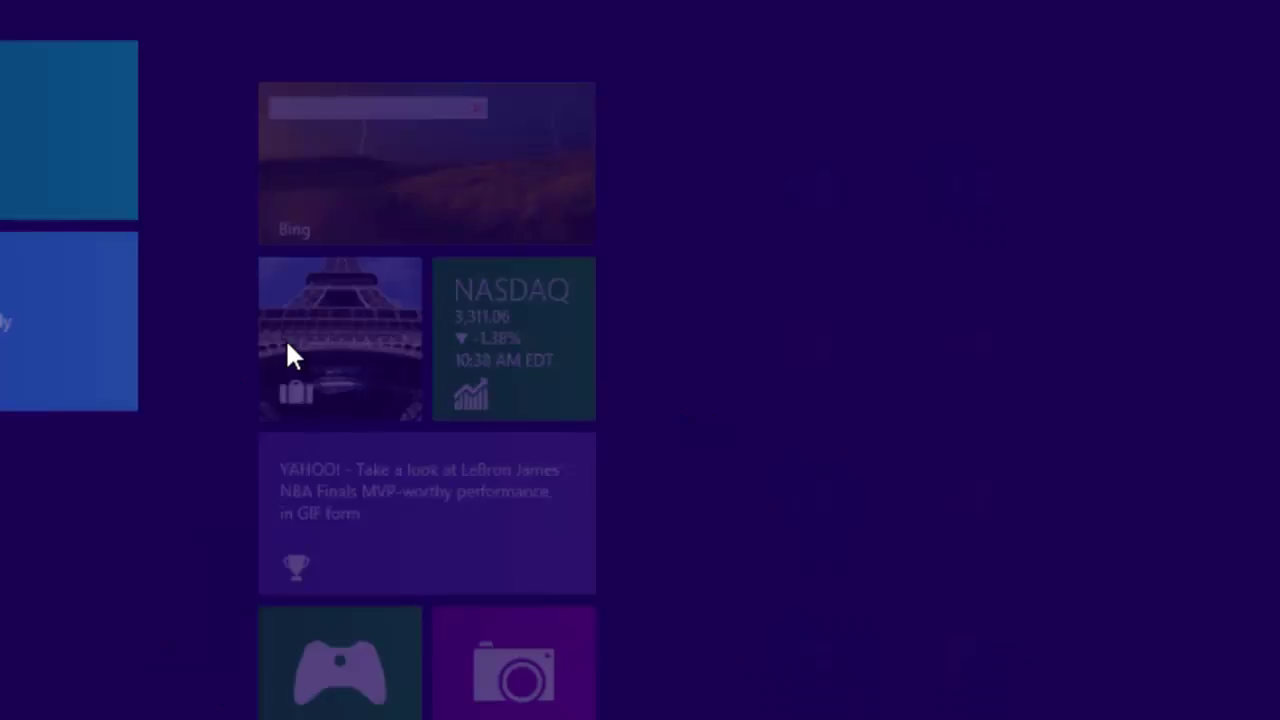
pyautogui.scroll(5, 311, 344)
pyautogui.write('excel')
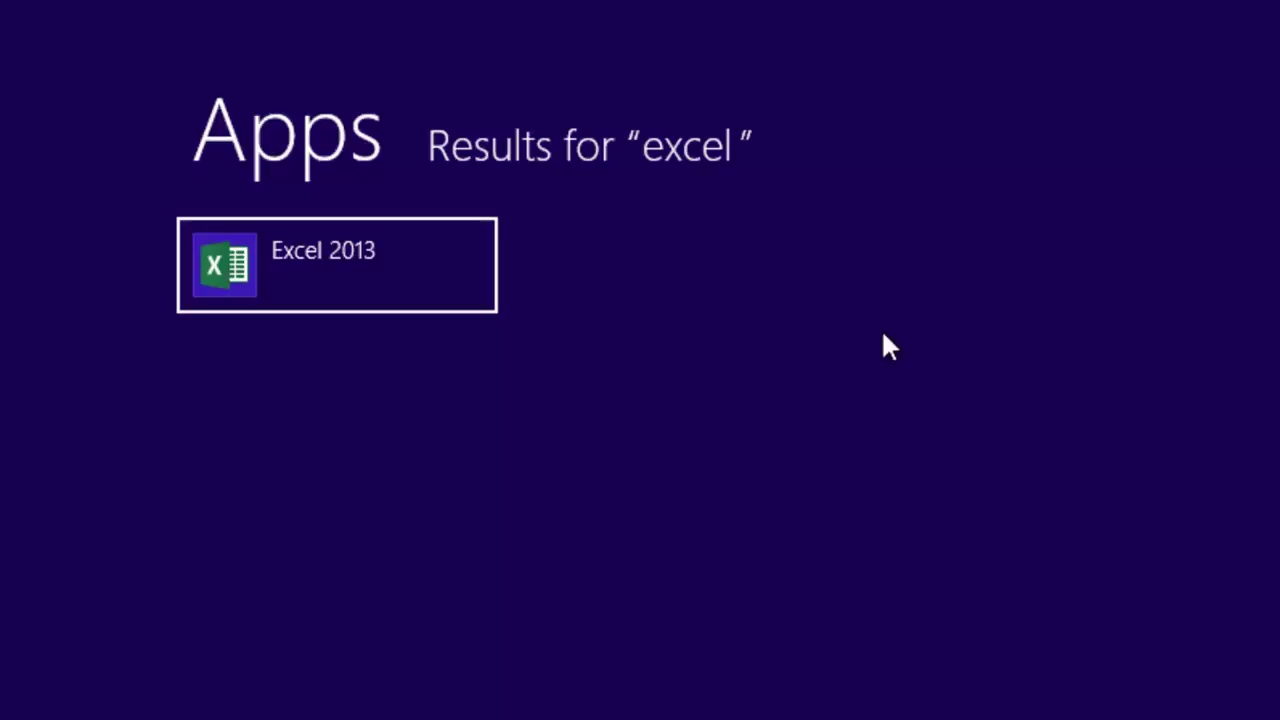
pyautogui.click(384, 280)
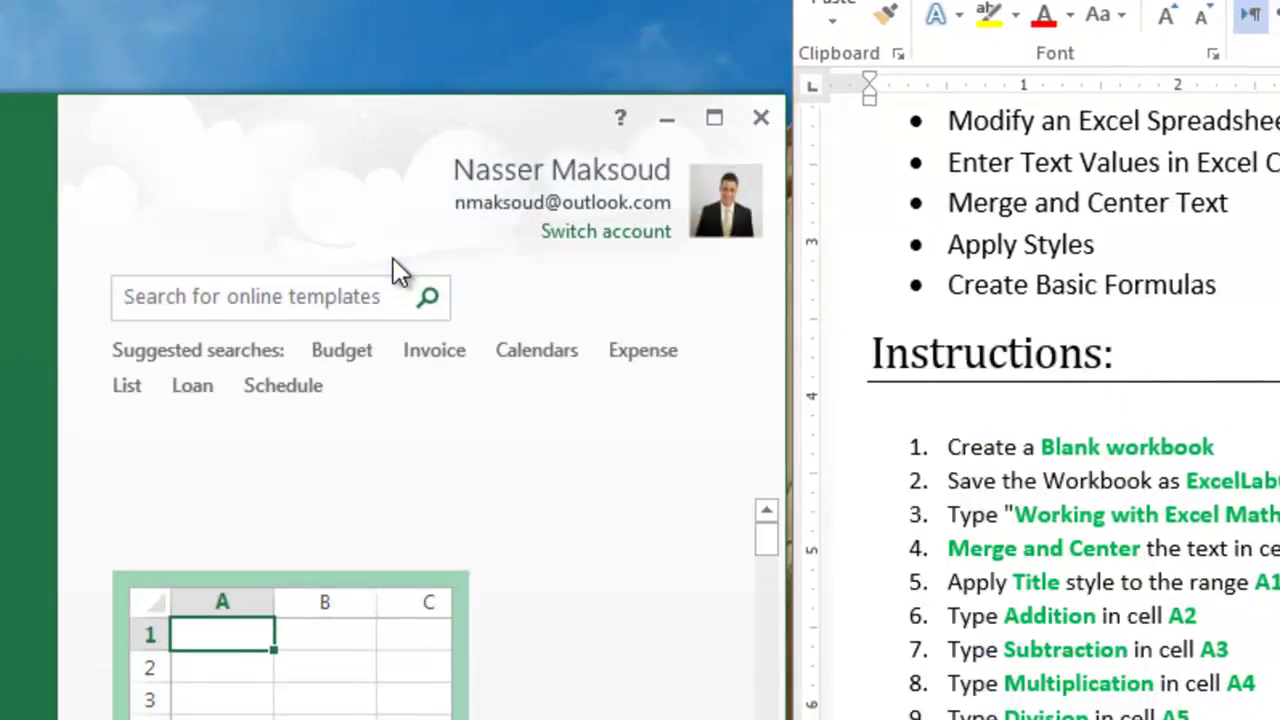
# Create a blank workbook and dock its window beside the Word instructions.
pyautogui.click(714, 120)
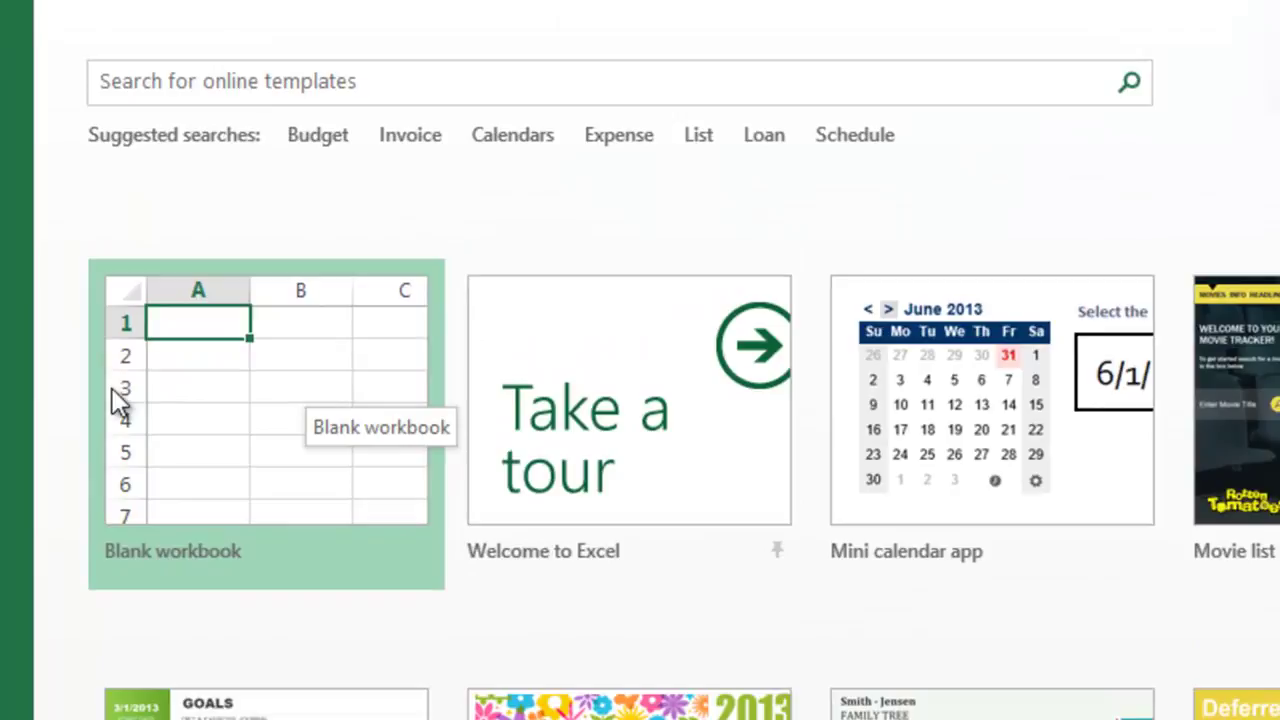
pyautogui.click(250, 409)
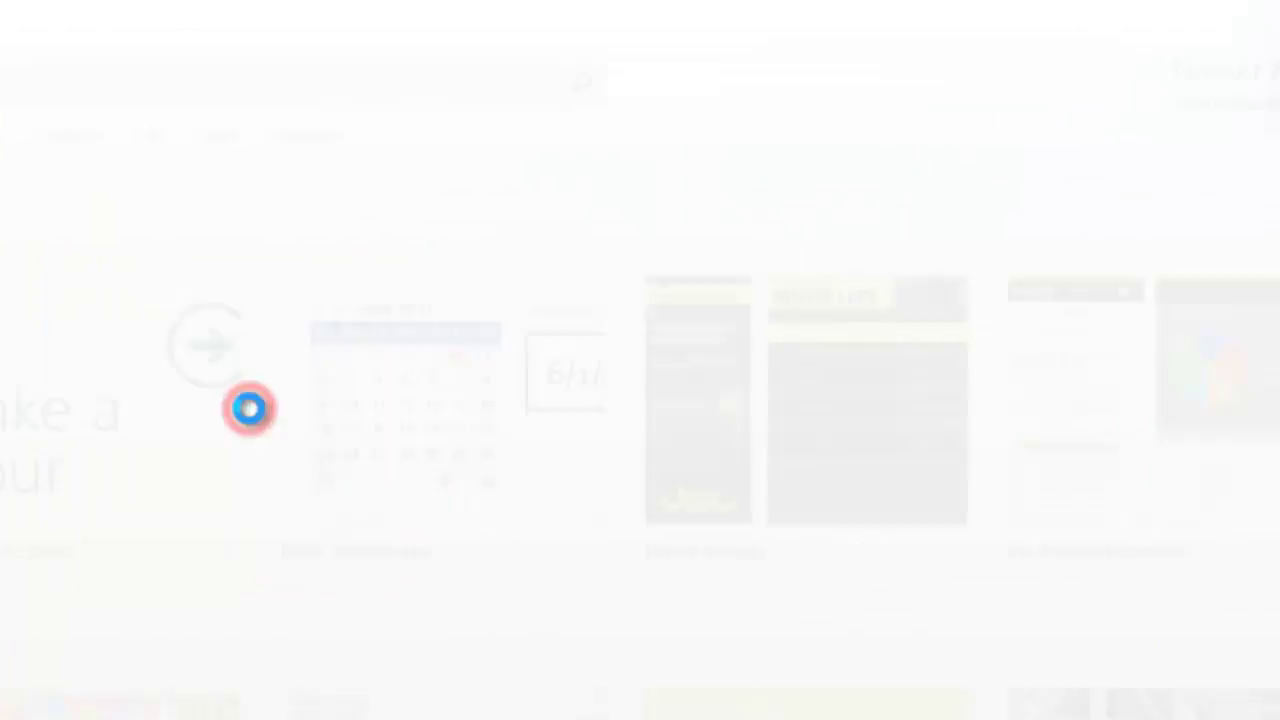
pyautogui.moveTo(800, 23); pyautogui.dragTo(6, 350)
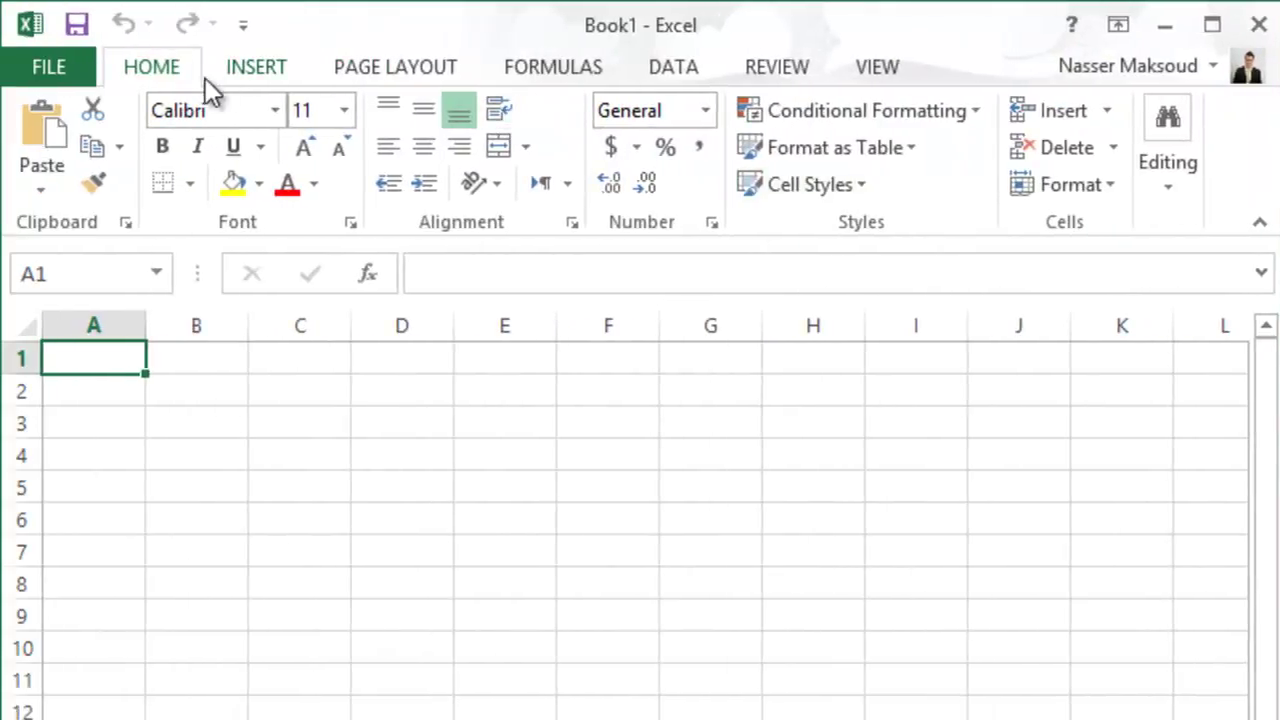
# Enable "Save to Computer by default" in the Excel save options.
pyautogui.click(33, 58)
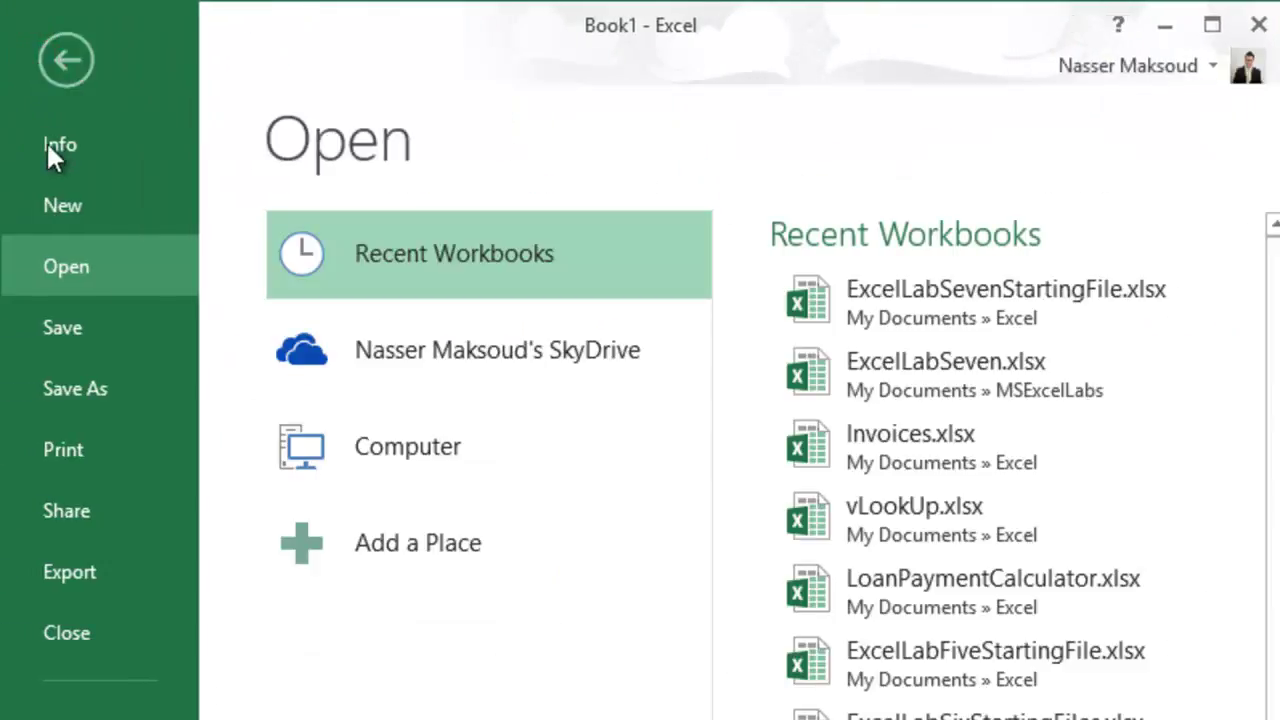
pyautogui.click(88, 393)
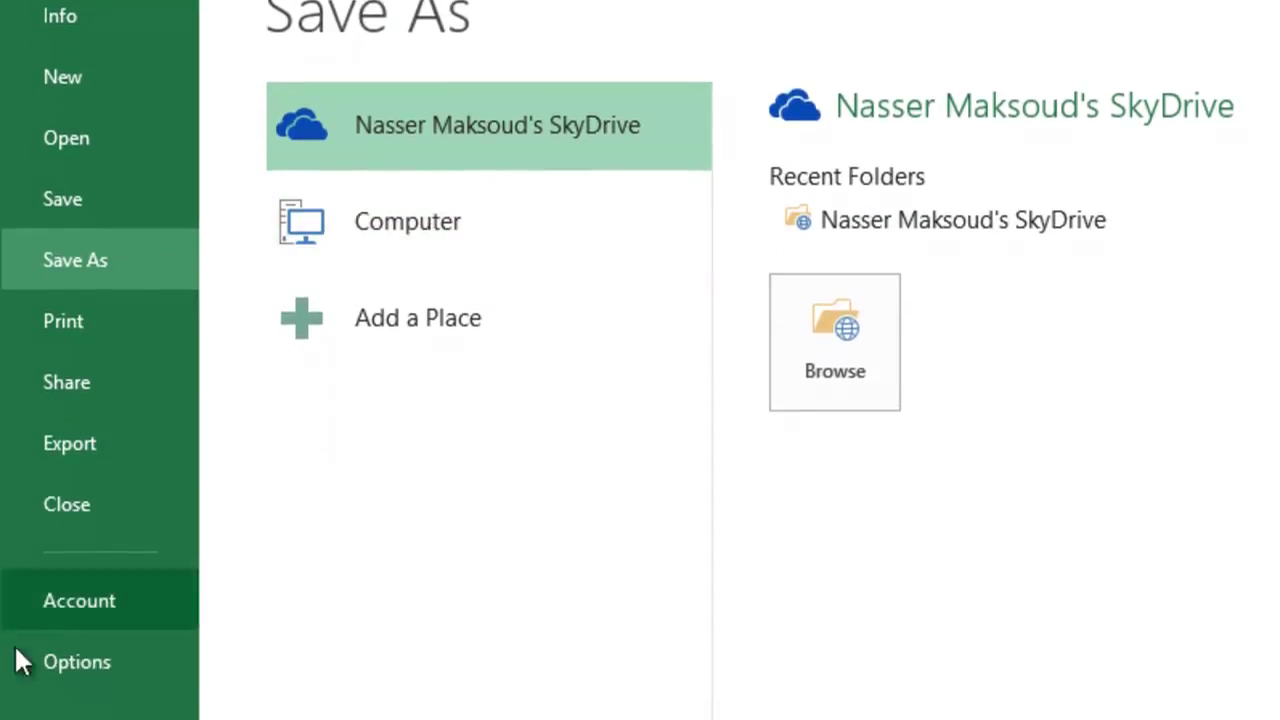
pyautogui.click(66, 660)
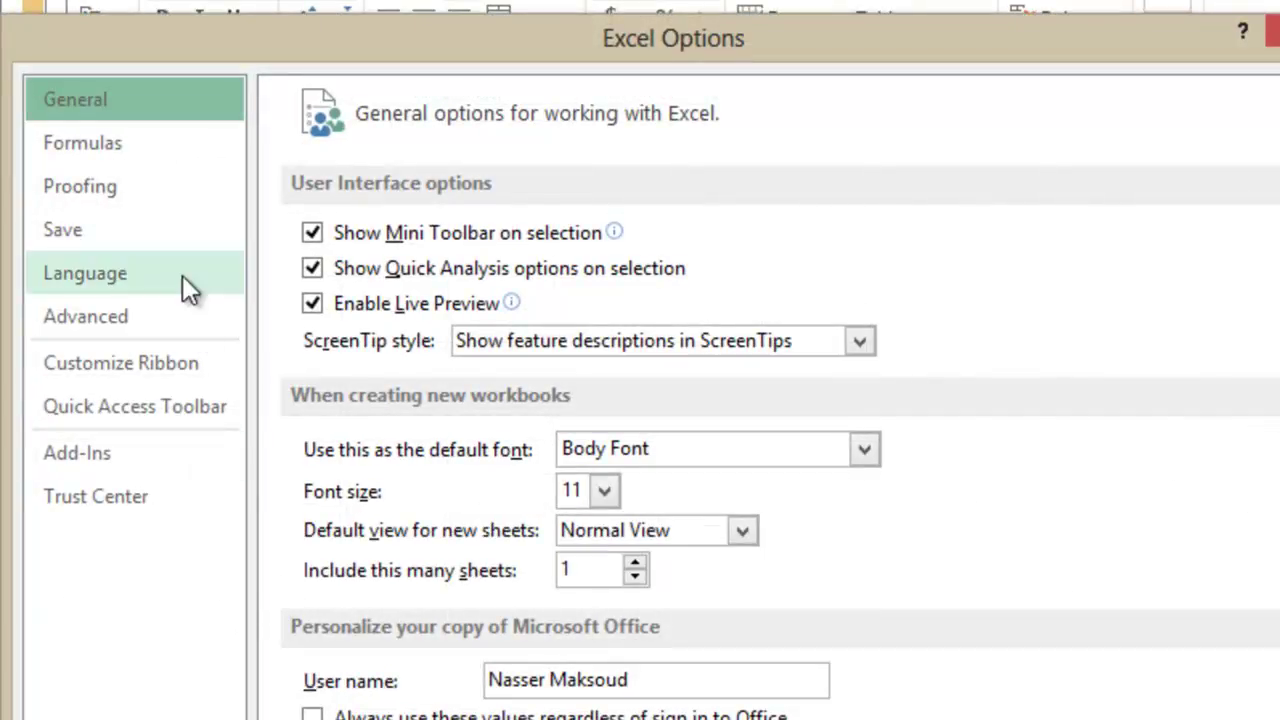
pyautogui.click(94, 227)
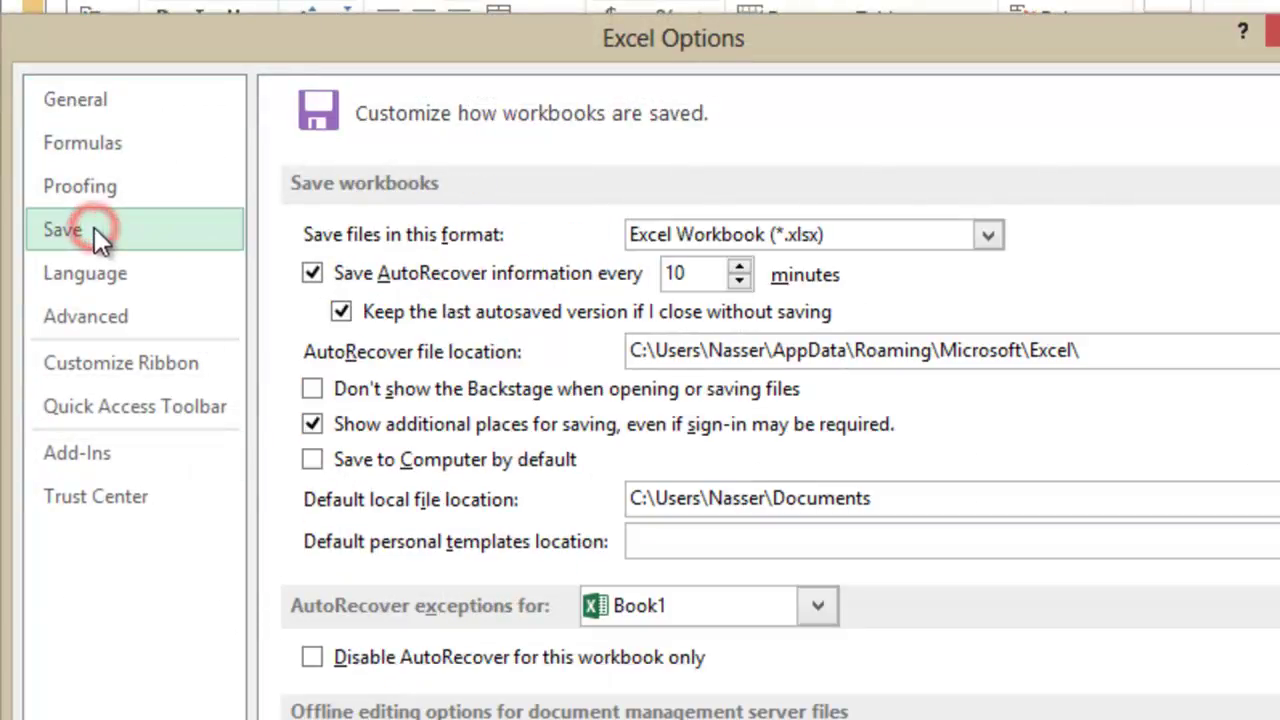
pyautogui.click(316, 459)
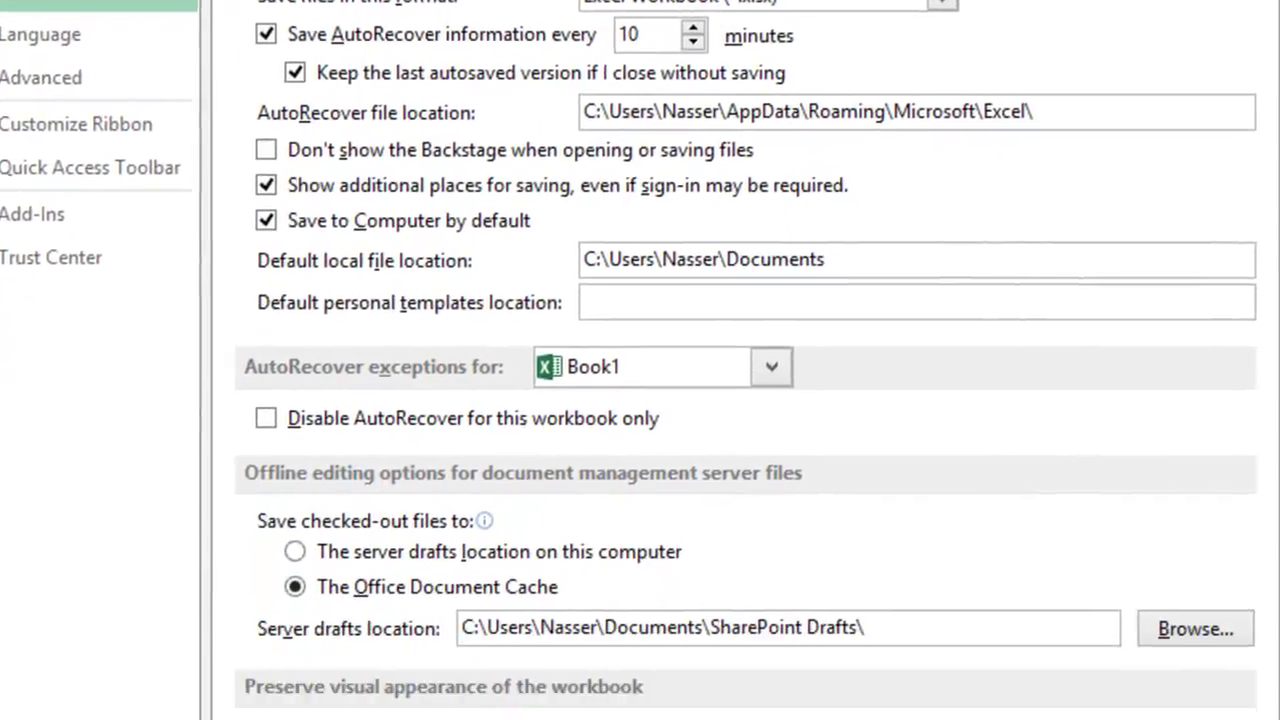
pyautogui.click(1080, 688)
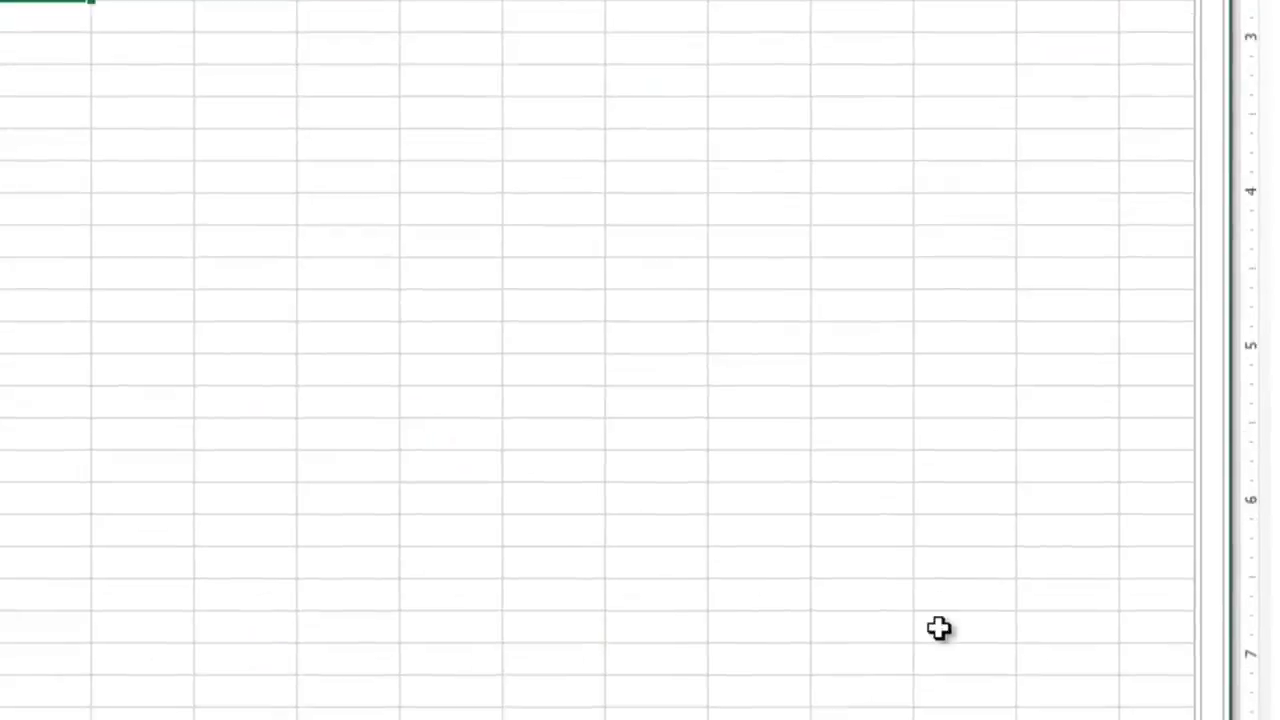
# Save the workbook as ExcelLabOne1.xlsx in the MSExcelLabs folder under My Documents on the computer.
pyautogui.click(76, 62)
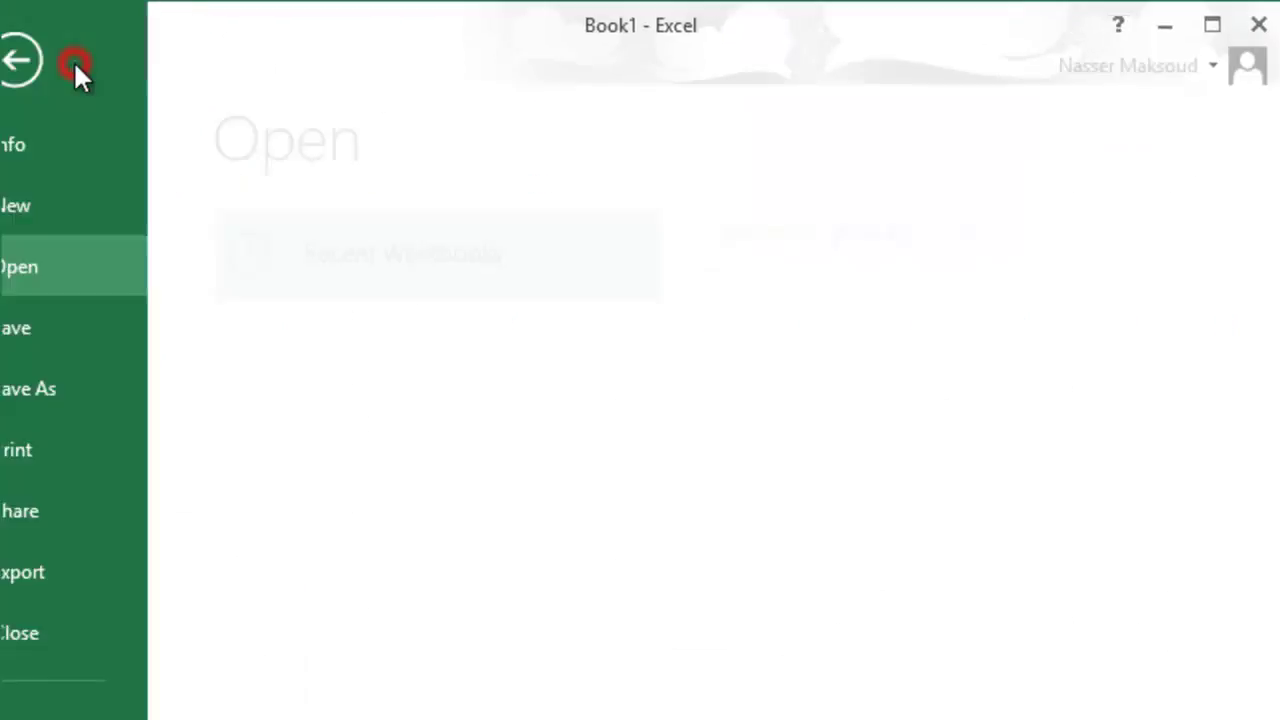
pyautogui.click(90, 388)
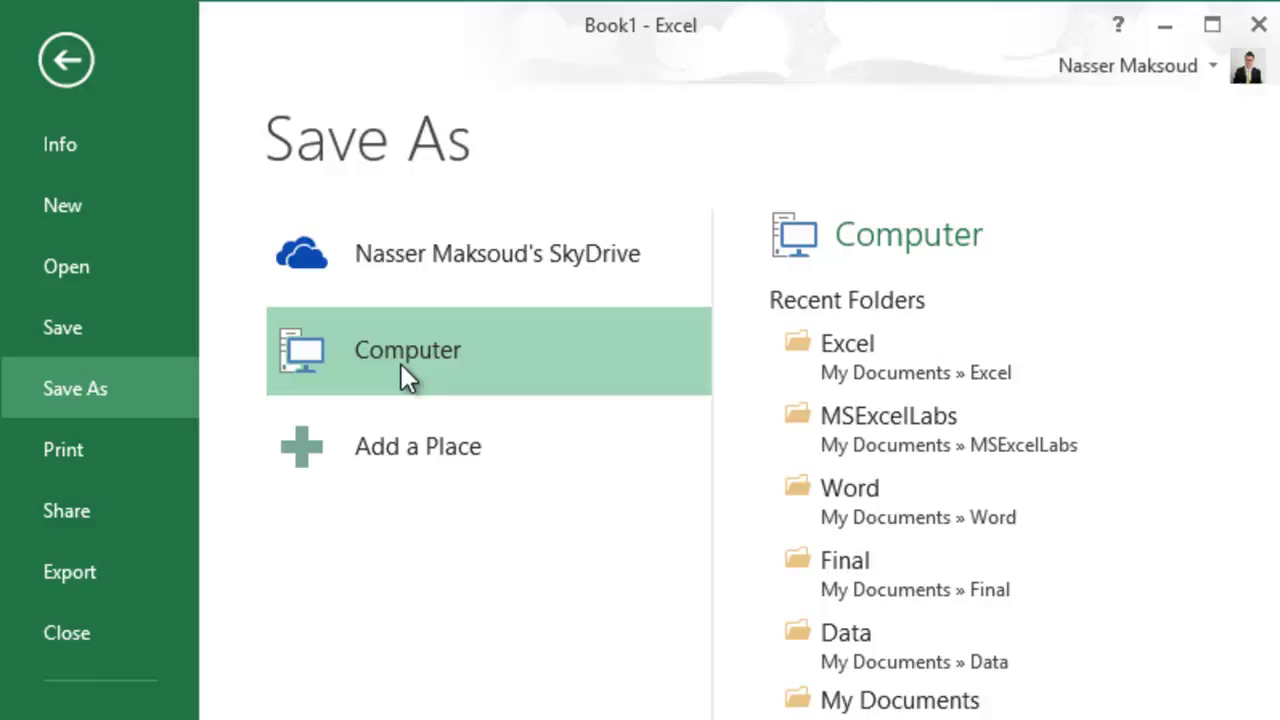
pyautogui.click(858, 424)
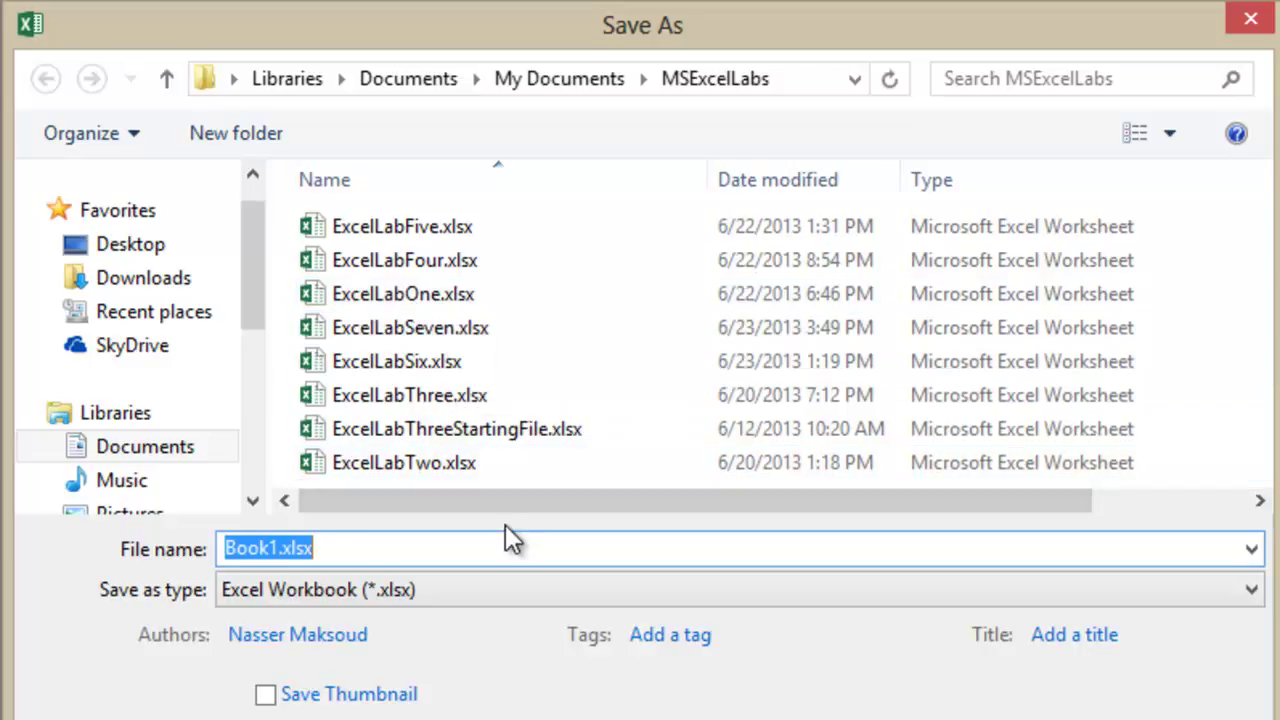
pyautogui.write('ExcelLabOn')
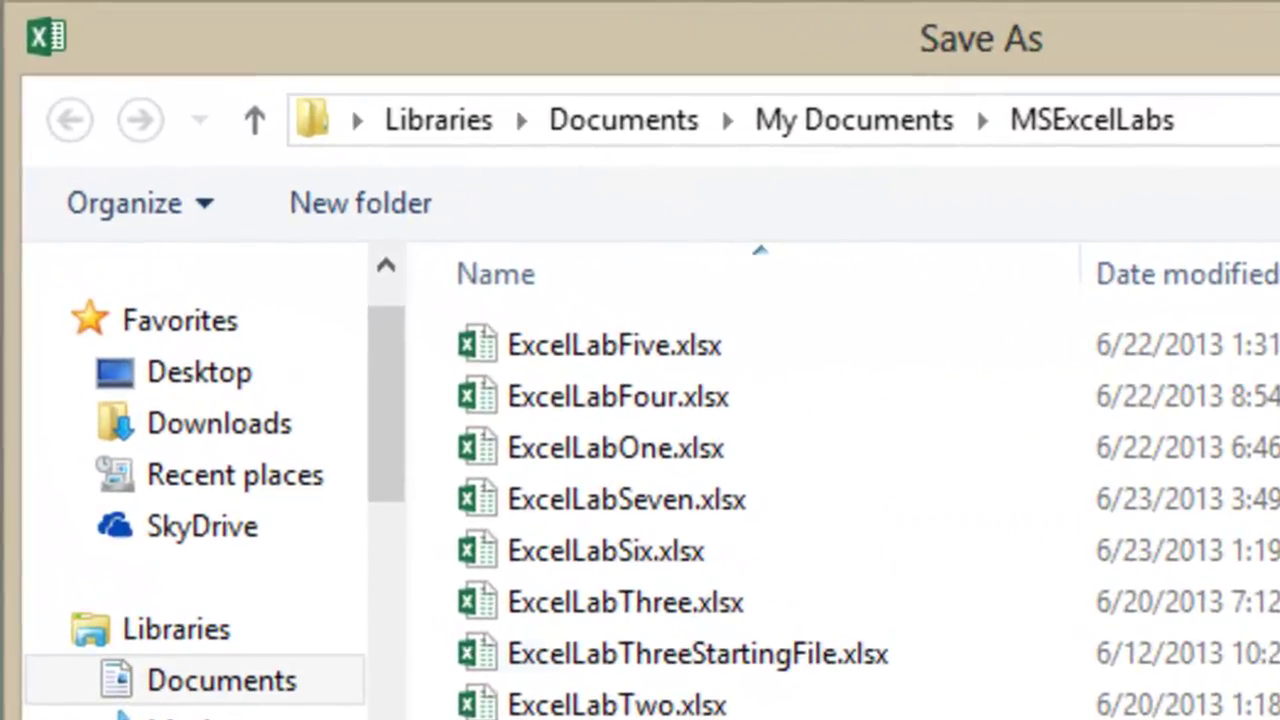
pyautogui.click(623, 449)
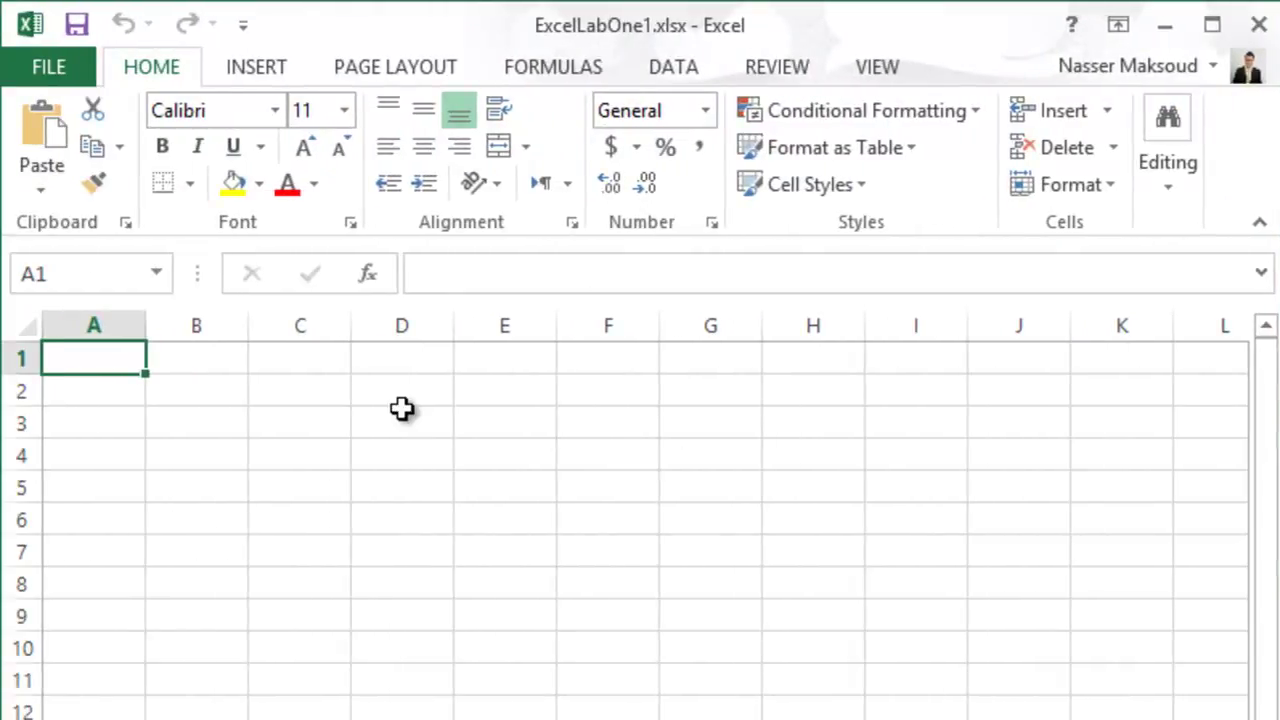
# Enter the heading "Working with Excel Math" in cell A1.
pyautogui.write('Work')
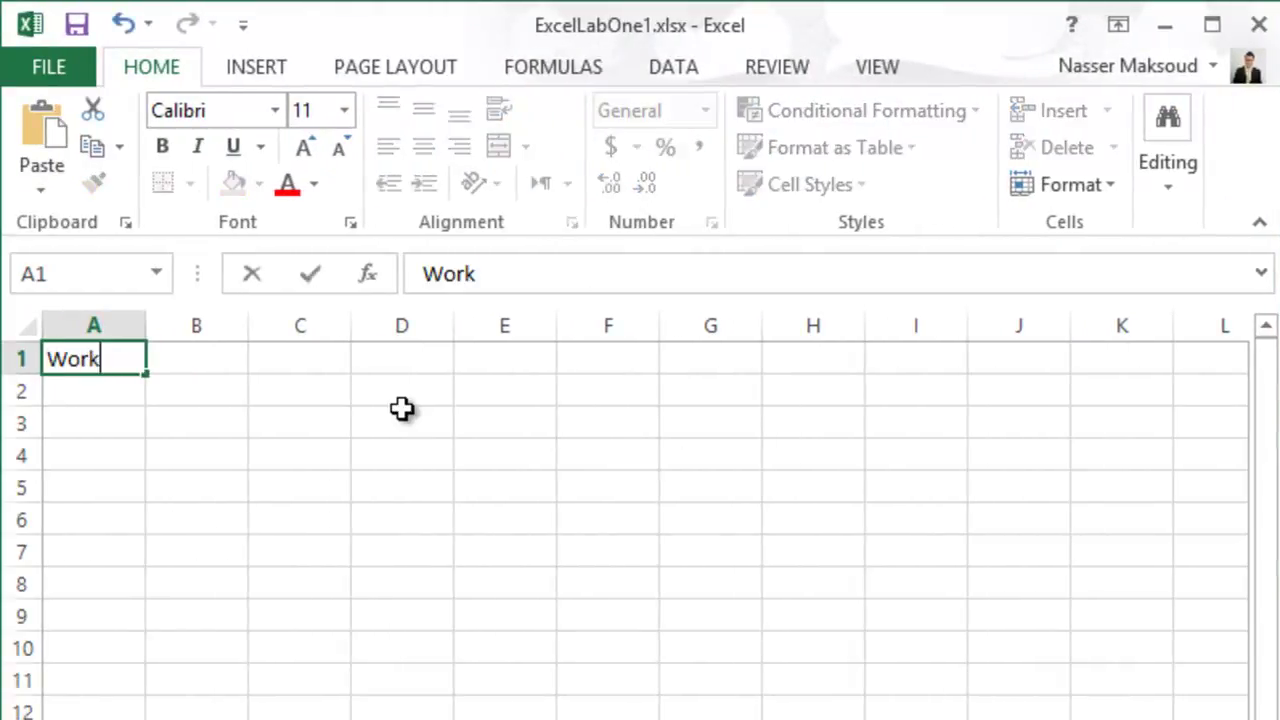
pyautogui.write('ing wit')
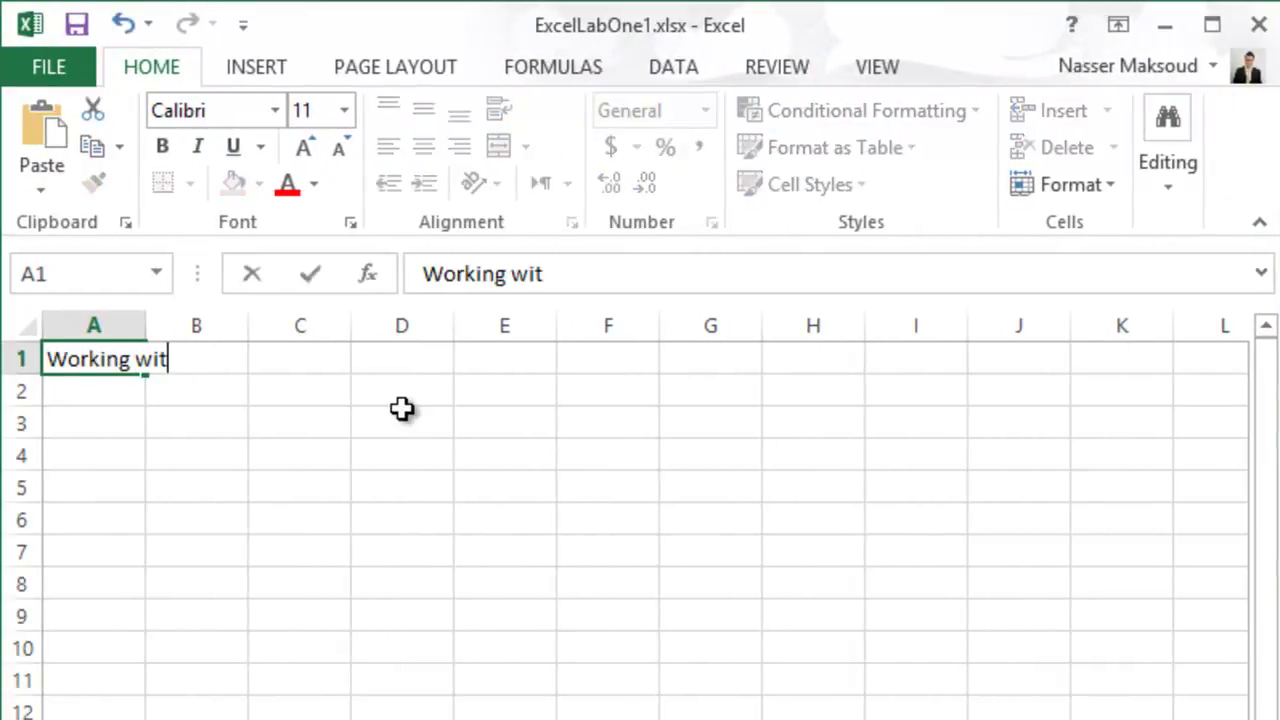
pyautogui.write('h Excel Math')
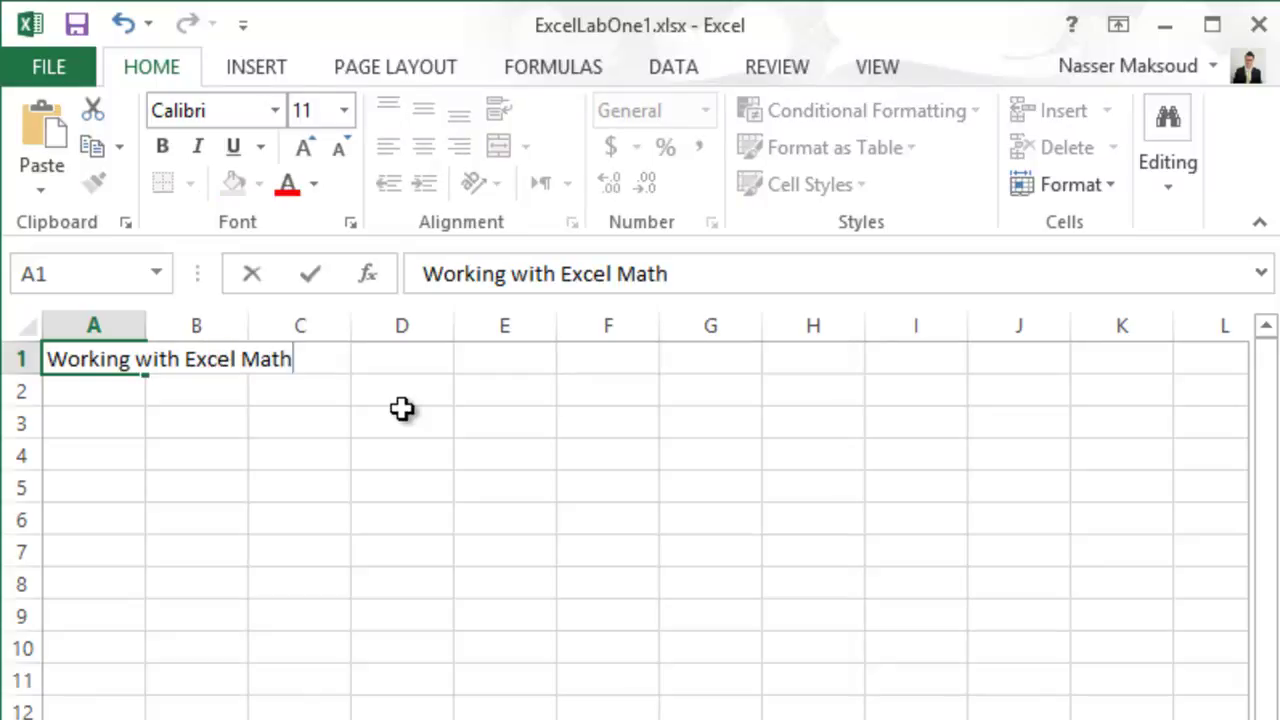
pyautogui.press('Return')
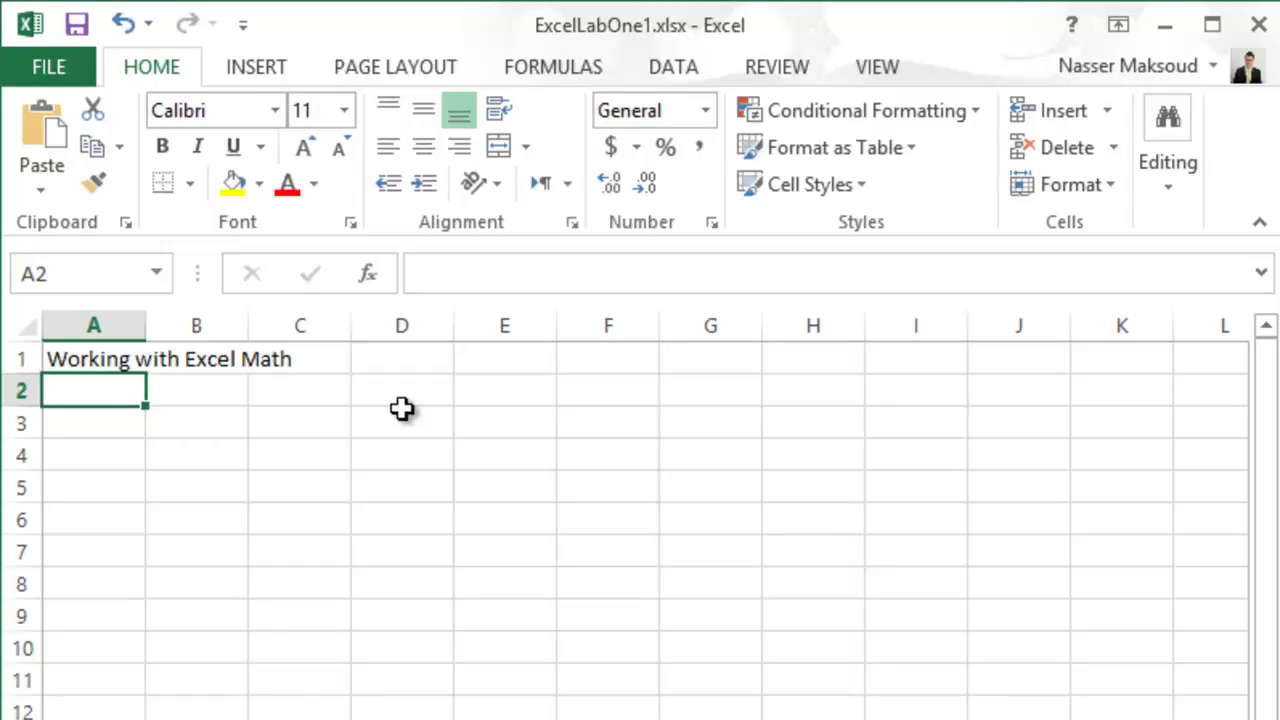
# Merge and center the heading across A1:E1 and apply the Title cell style to it.
pyautogui.moveTo(100, 360); pyautogui.dragTo(353, 344)
pyautogui.moveTo(455, 345); pyautogui.dragTo(517, 356)
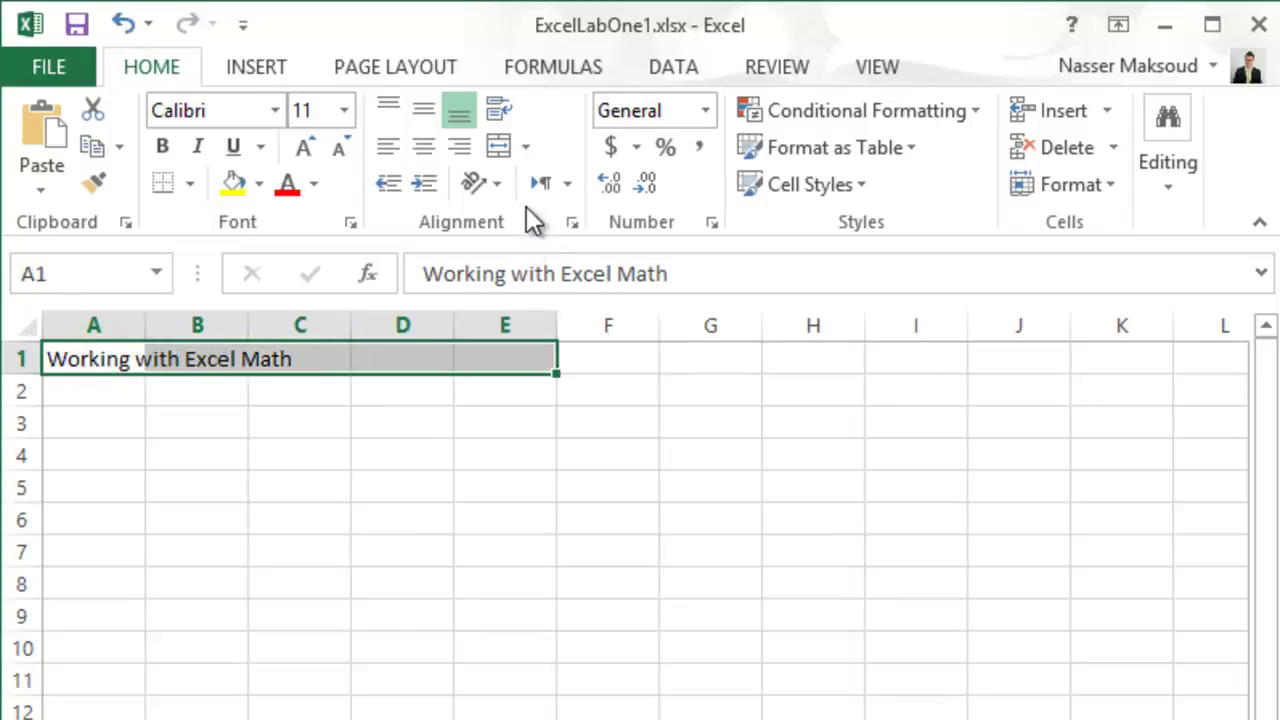
pyautogui.click(494, 146)
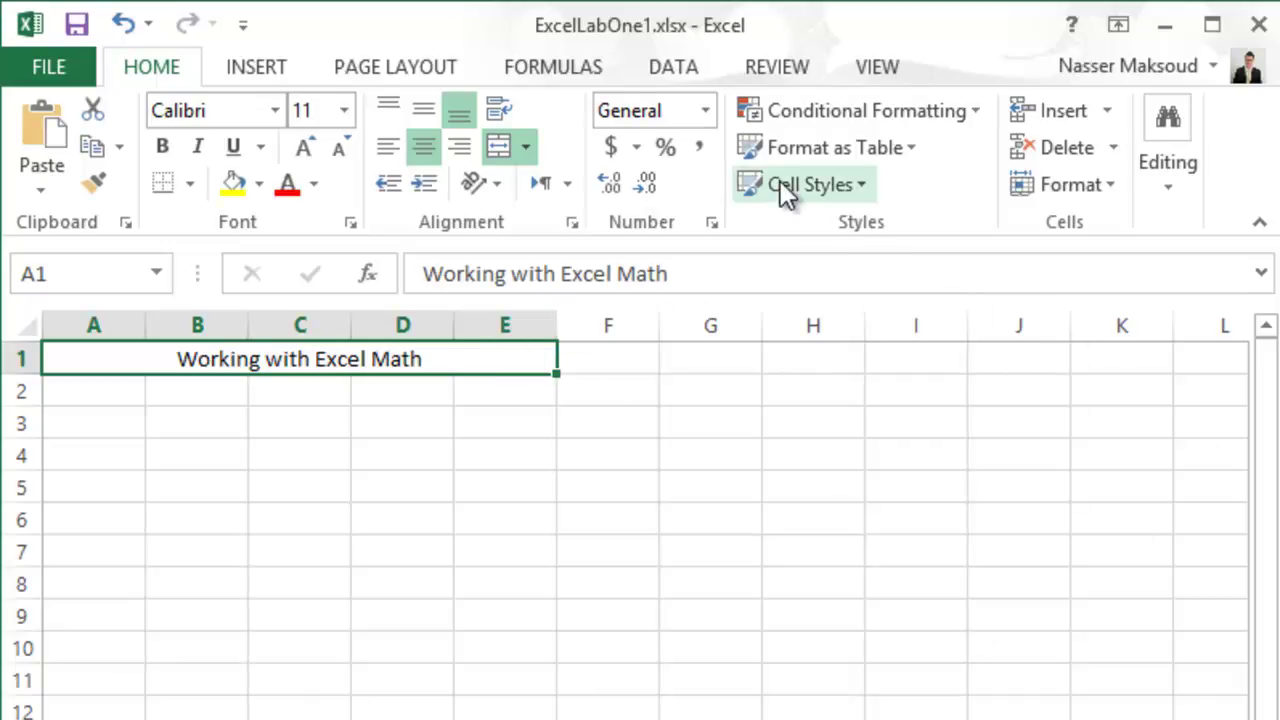
pyautogui.click(862, 184)
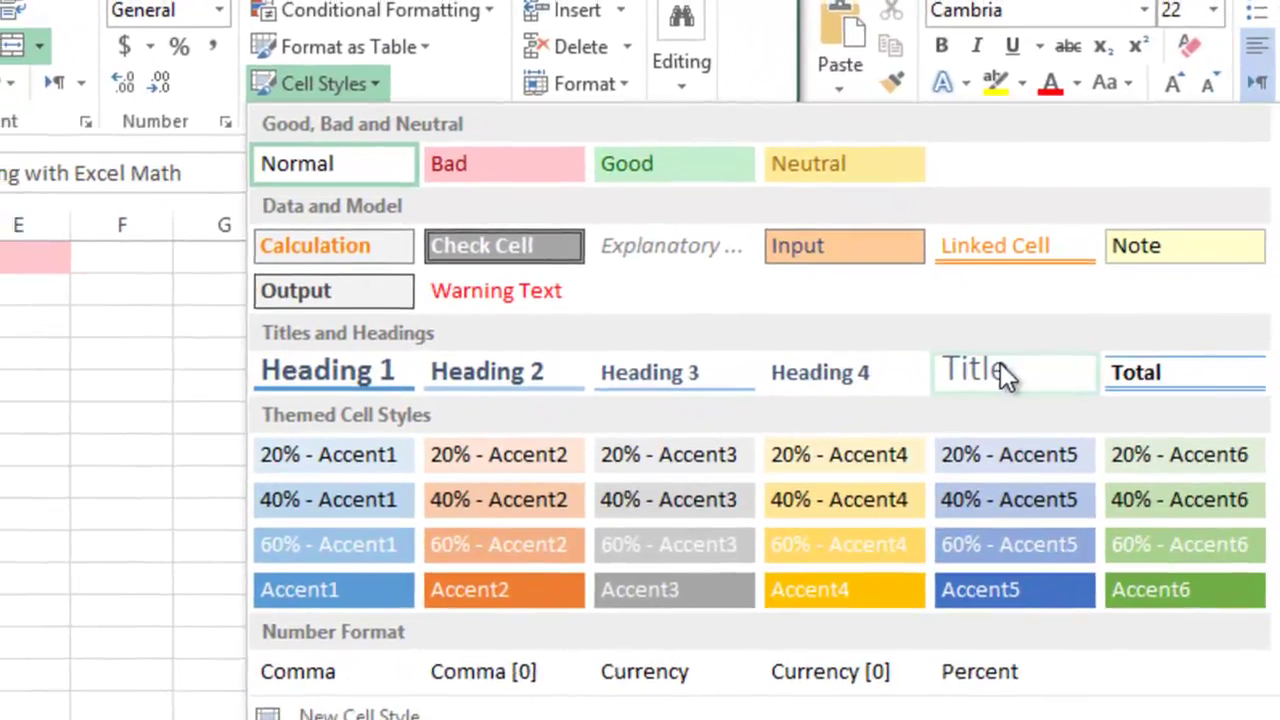
pyautogui.click(1005, 362)
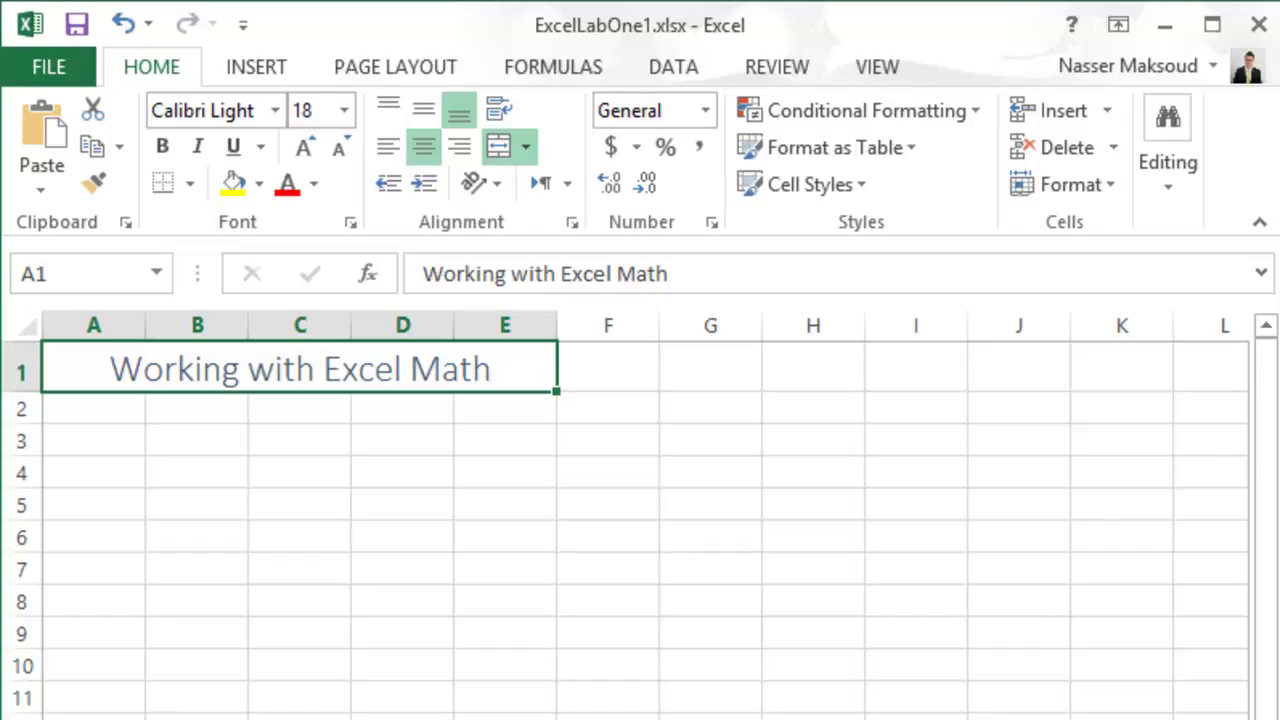
# Enter the label Addition in cell A2 and Subtraction in cell A3.
pyautogui.click(79, 416)
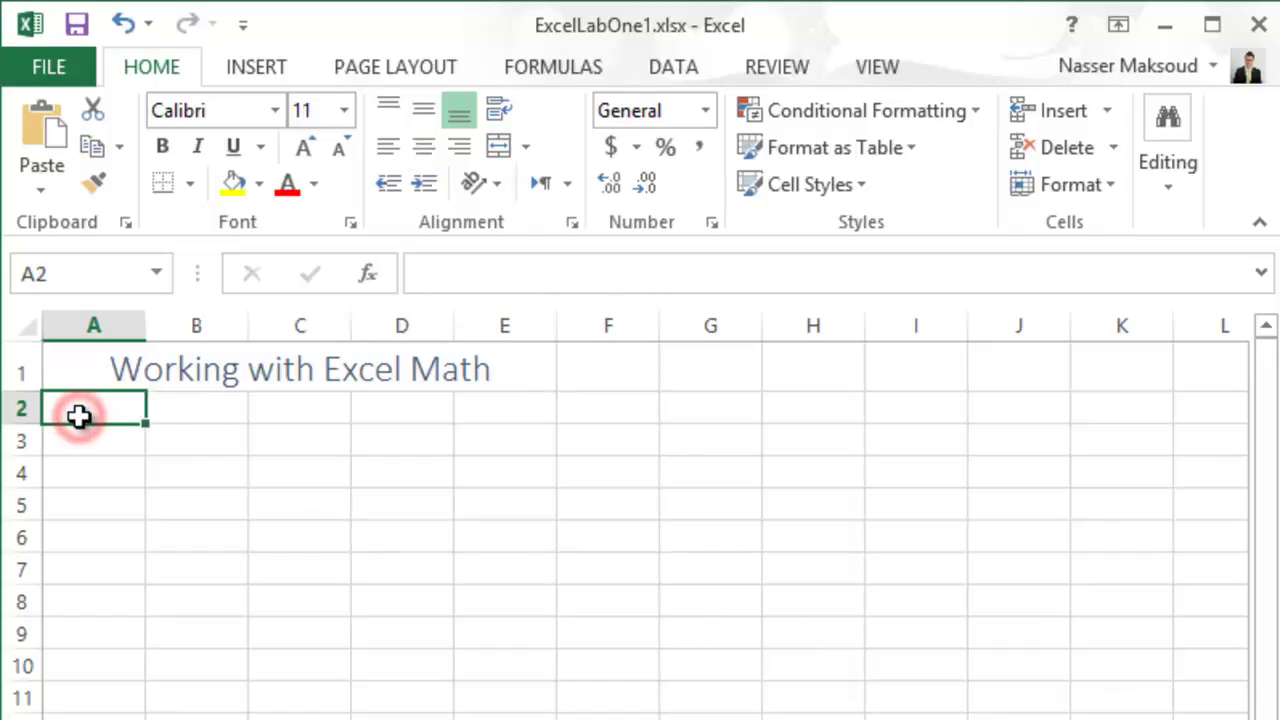
pyautogui.write('Add')
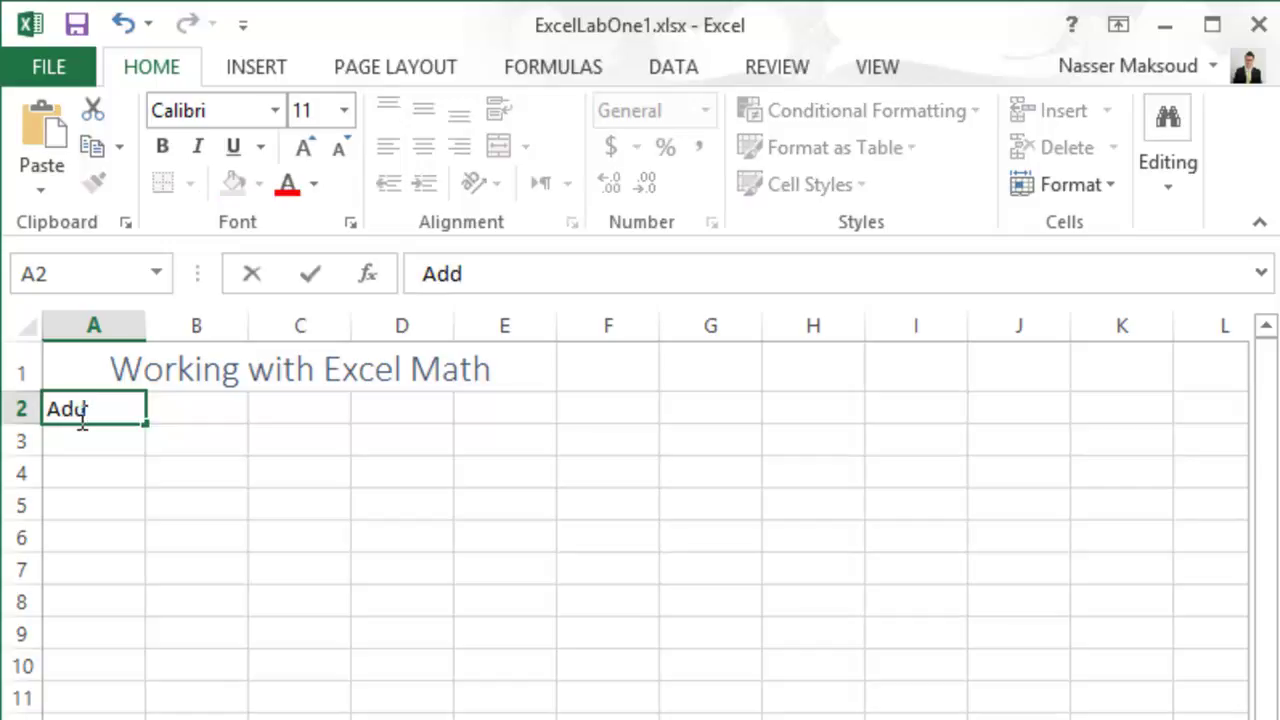
pyautogui.write('ition')
pyautogui.press('Return')
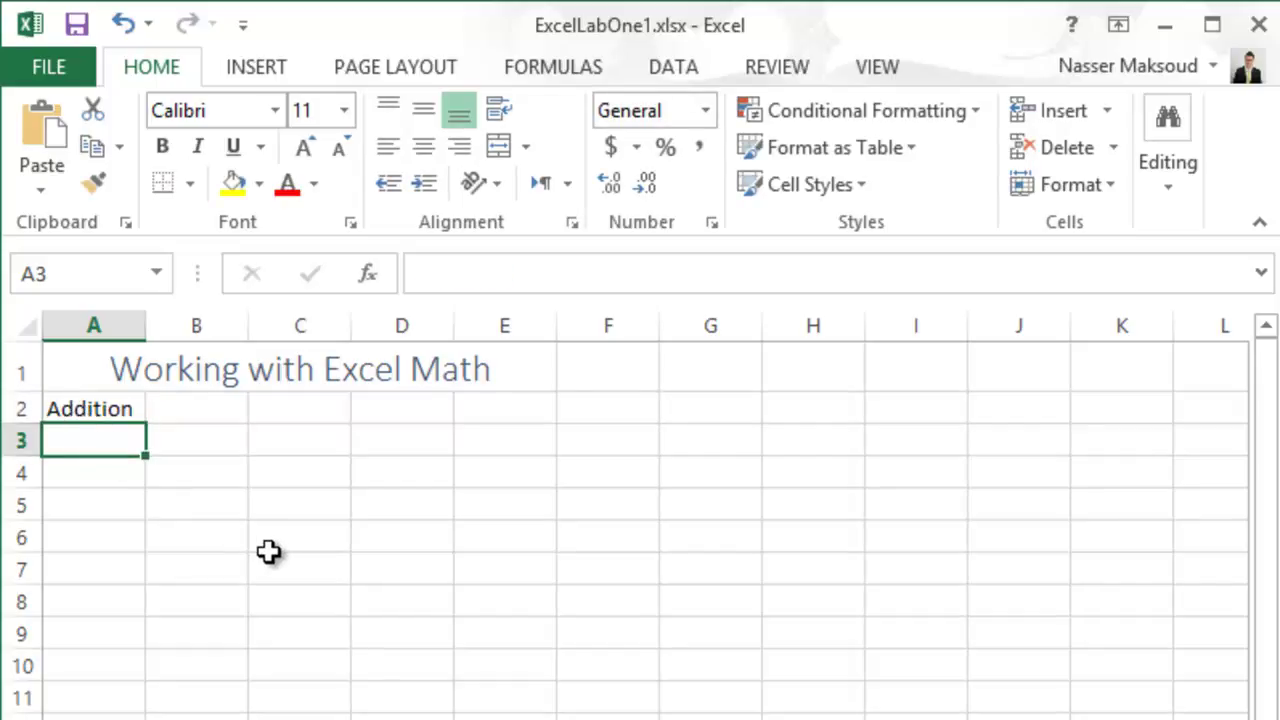
pyautogui.write('Subtraction')
pyautogui.press('Return')
pyautogui.press('Return')
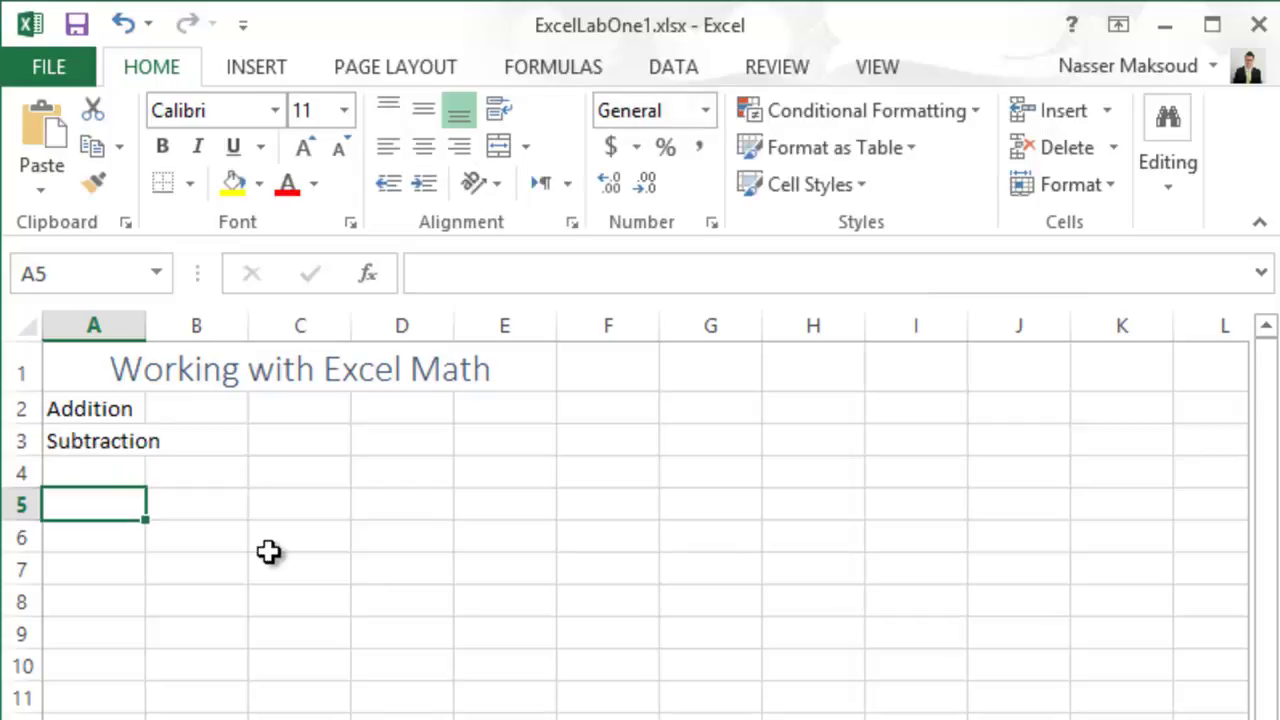
# Enter the label Multiplication in cell A4 and Division in cell A5.
pyautogui.press('Up')
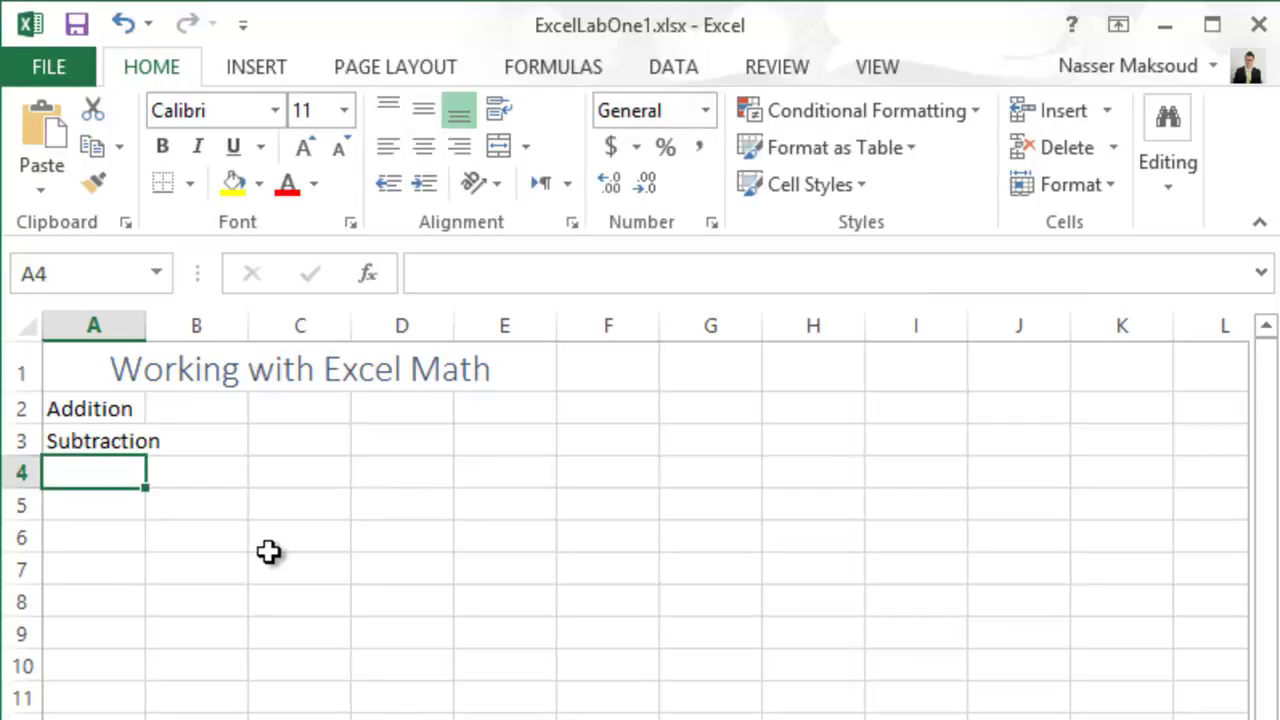
pyautogui.write('Multi')
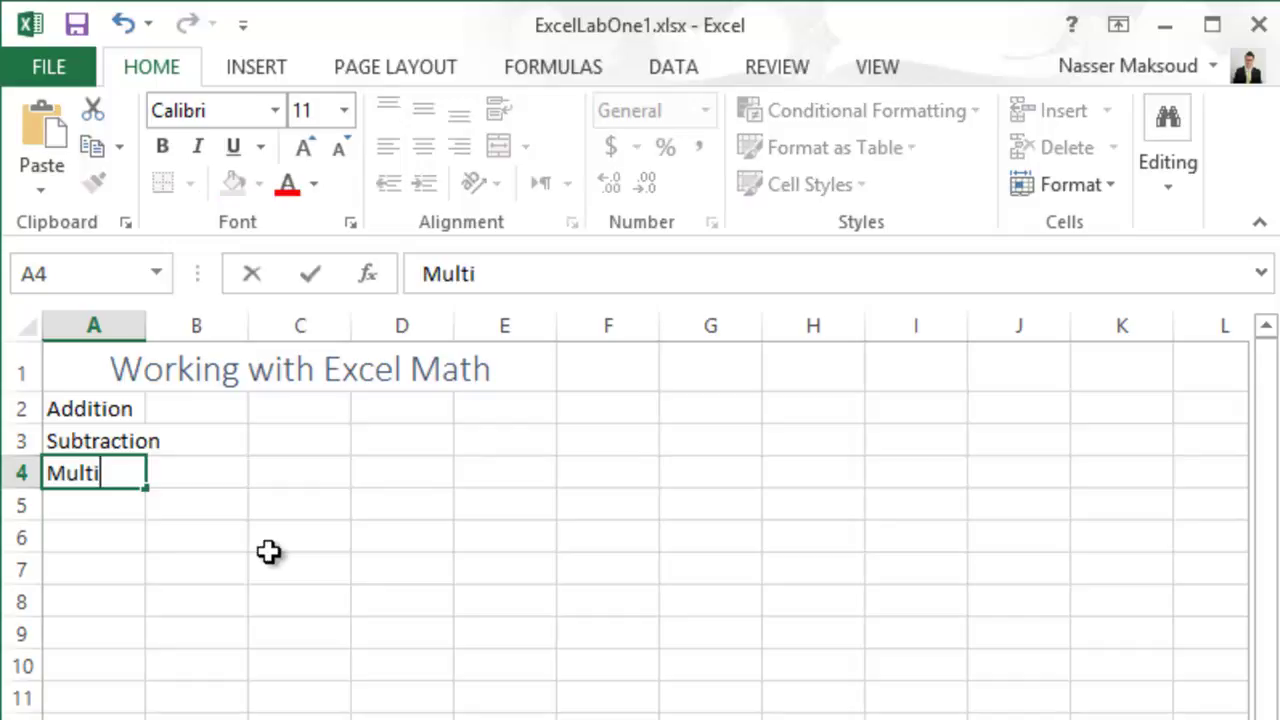
pyautogui.write('plication')
pyautogui.hotkey('ctrl', 'Return')
pyautogui.press('Return')
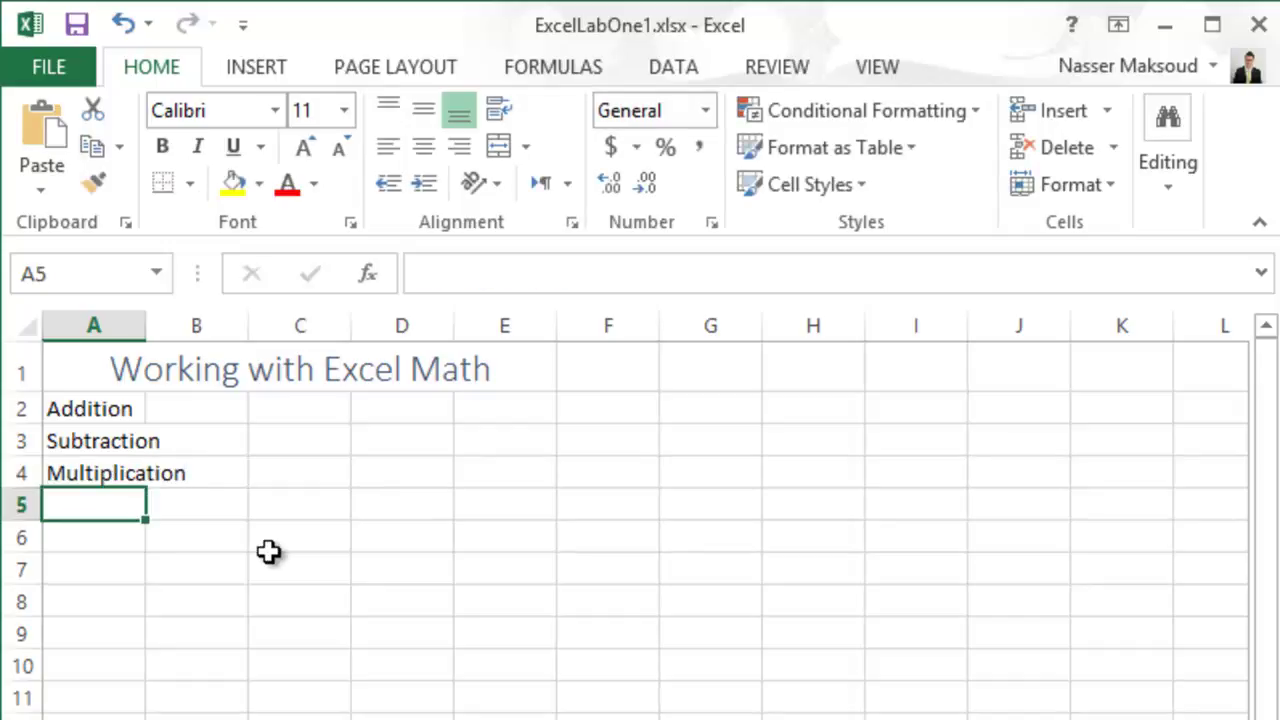
pyautogui.write('Di')
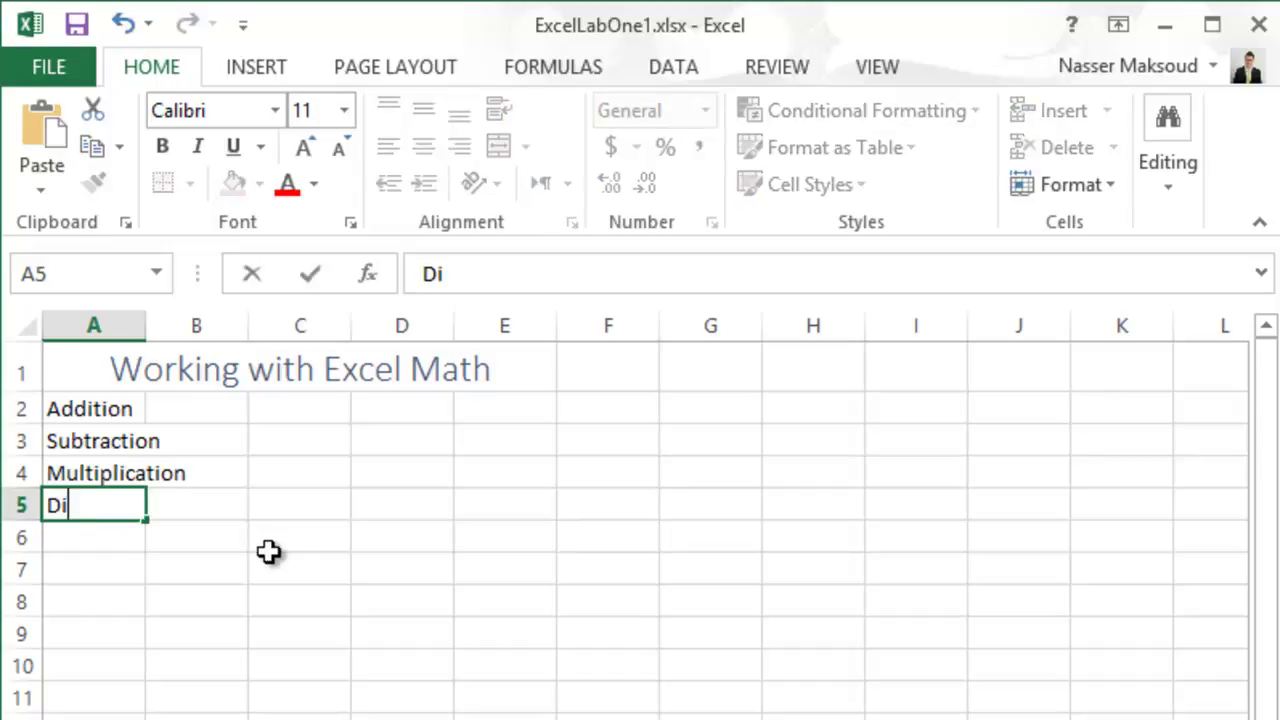
pyautogui.write('vision')
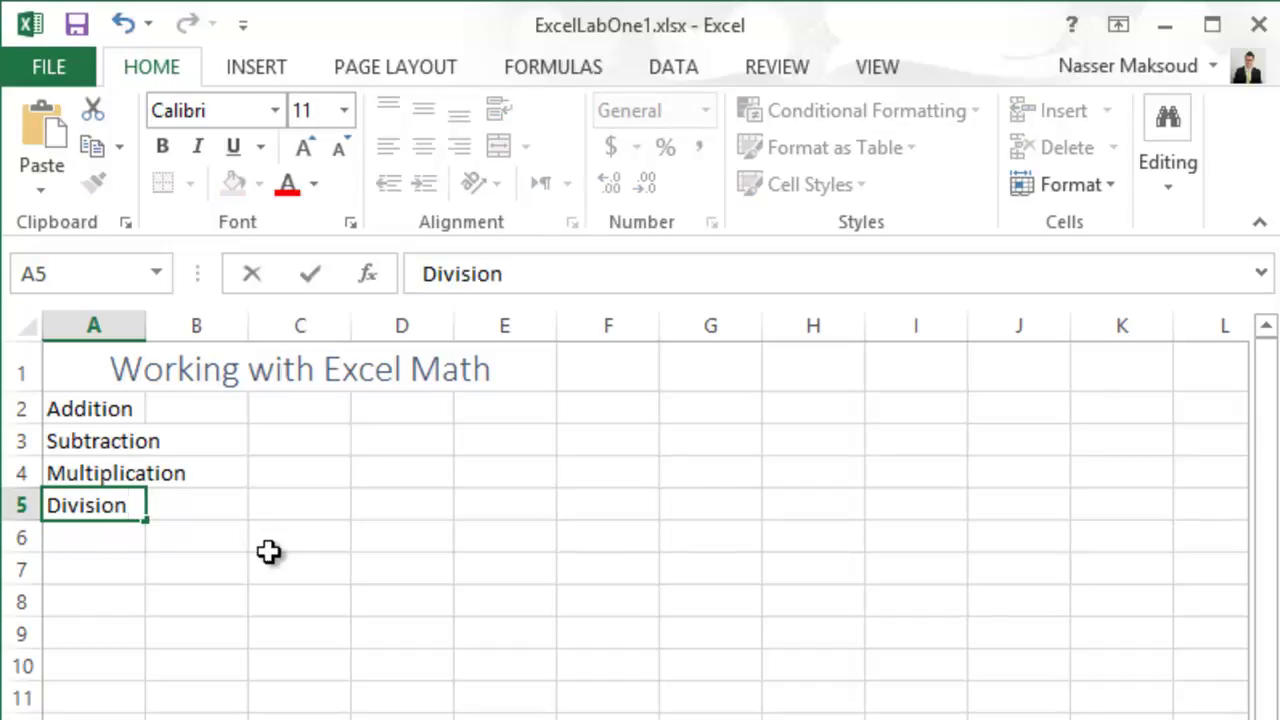
pyautogui.hotkey('ctrl', 'Return')
pyautogui.press('Return')
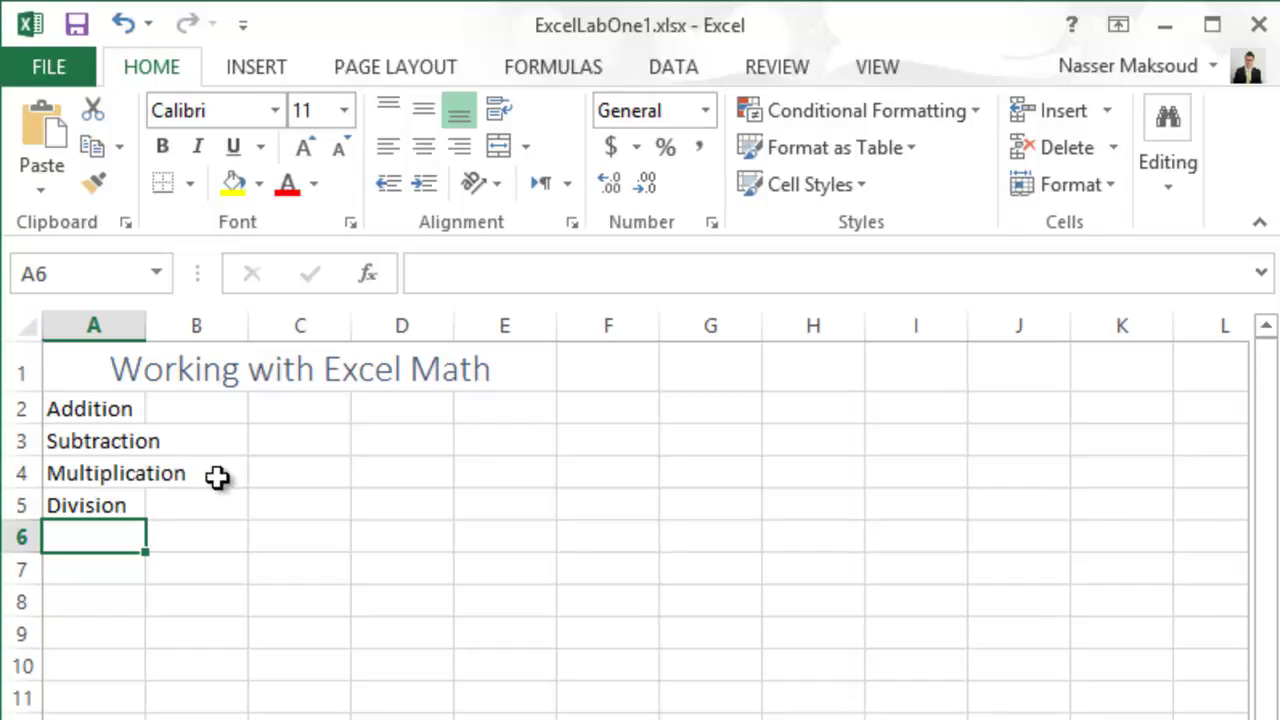
# Auto-fit the width of column A to its longest label.
pyautogui.doubleClick(145, 326)
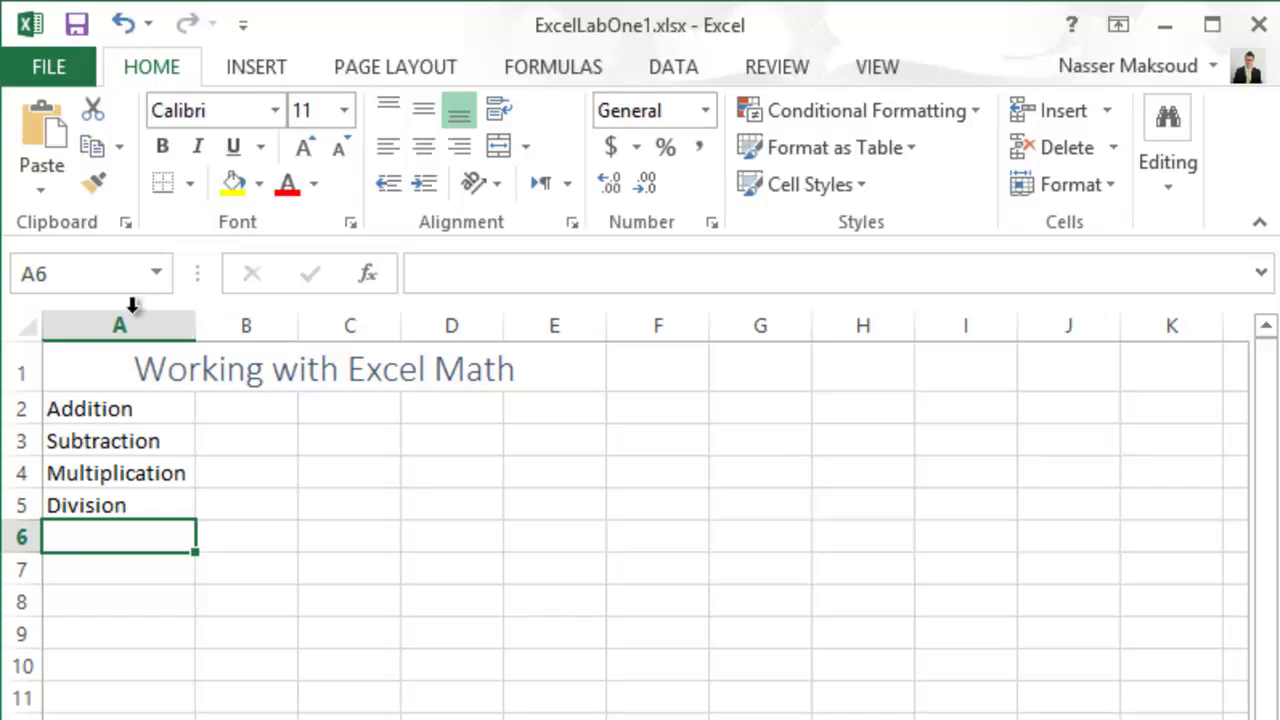
pyautogui.click(20, 325)
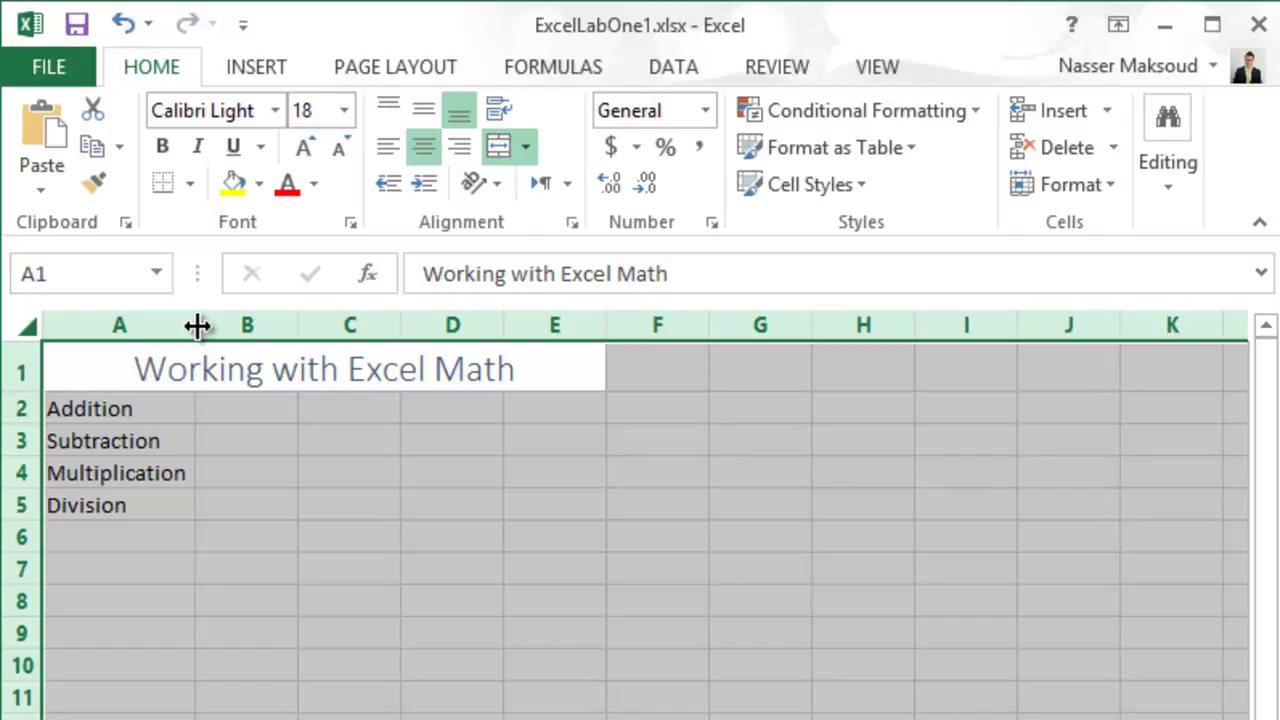
pyautogui.click(409, 610)
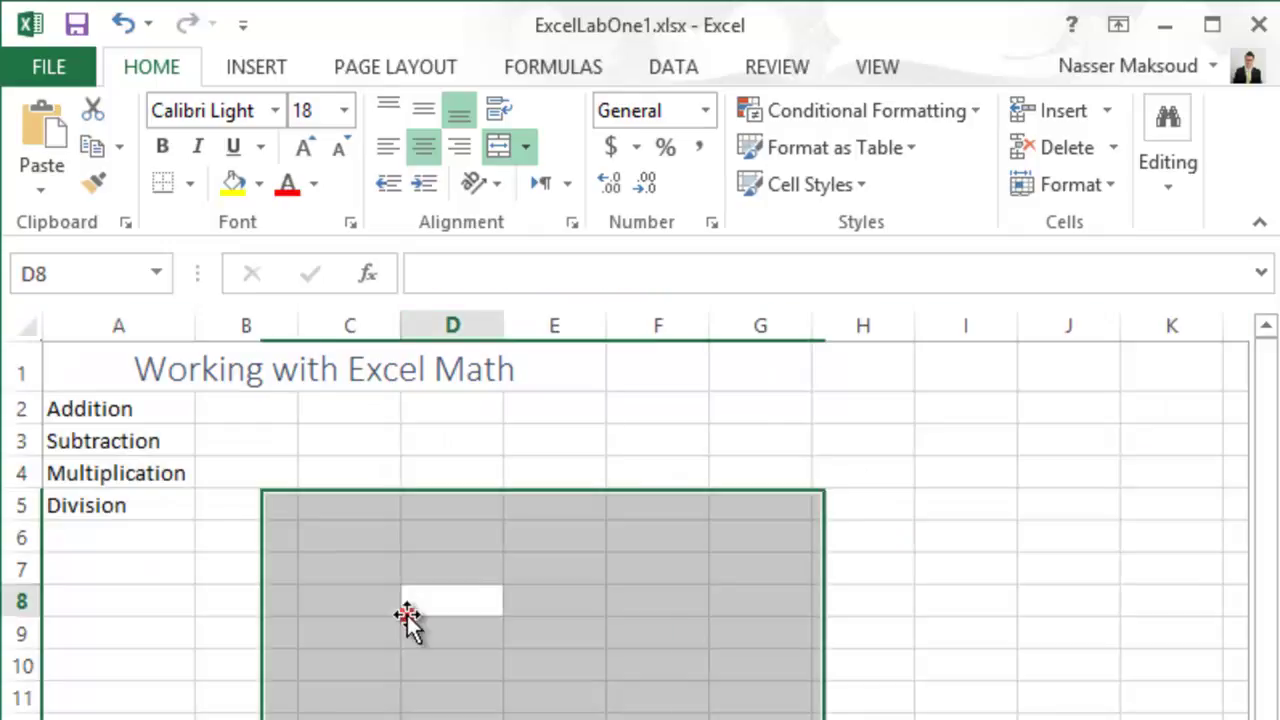
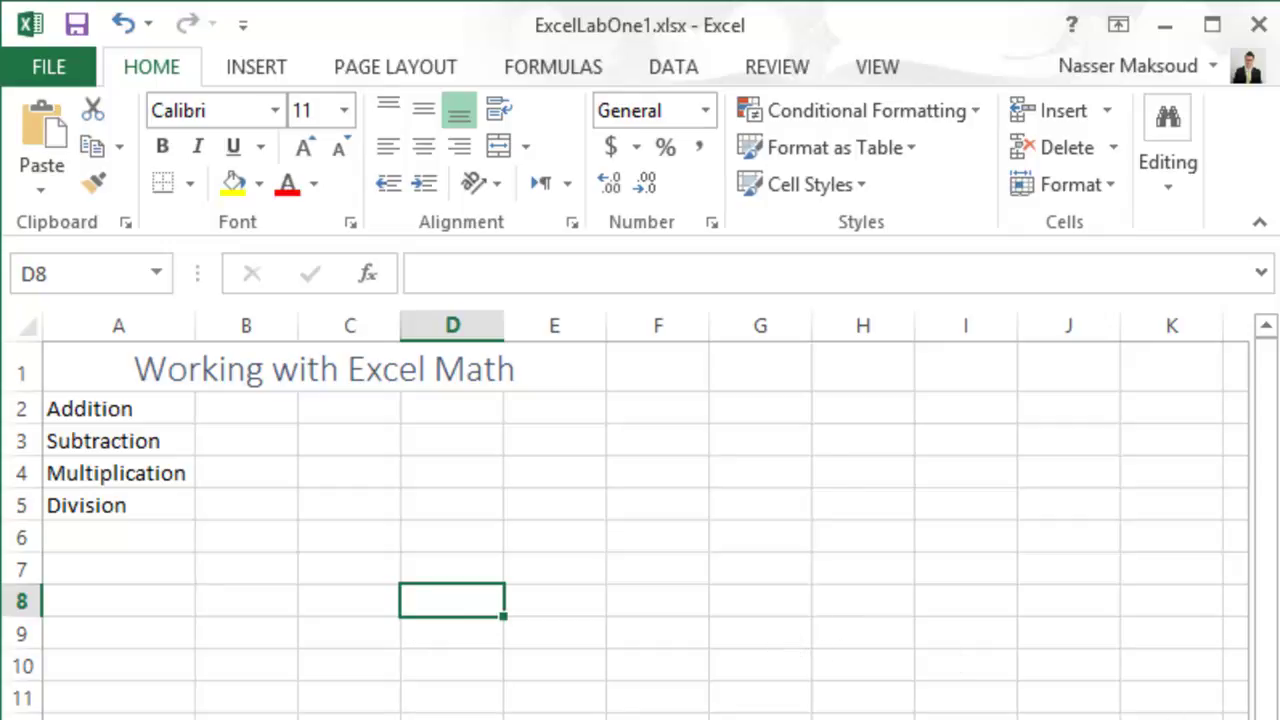
# Insert a blank row above the Addition row, directly below the title.
pyautogui.click(12, 408)
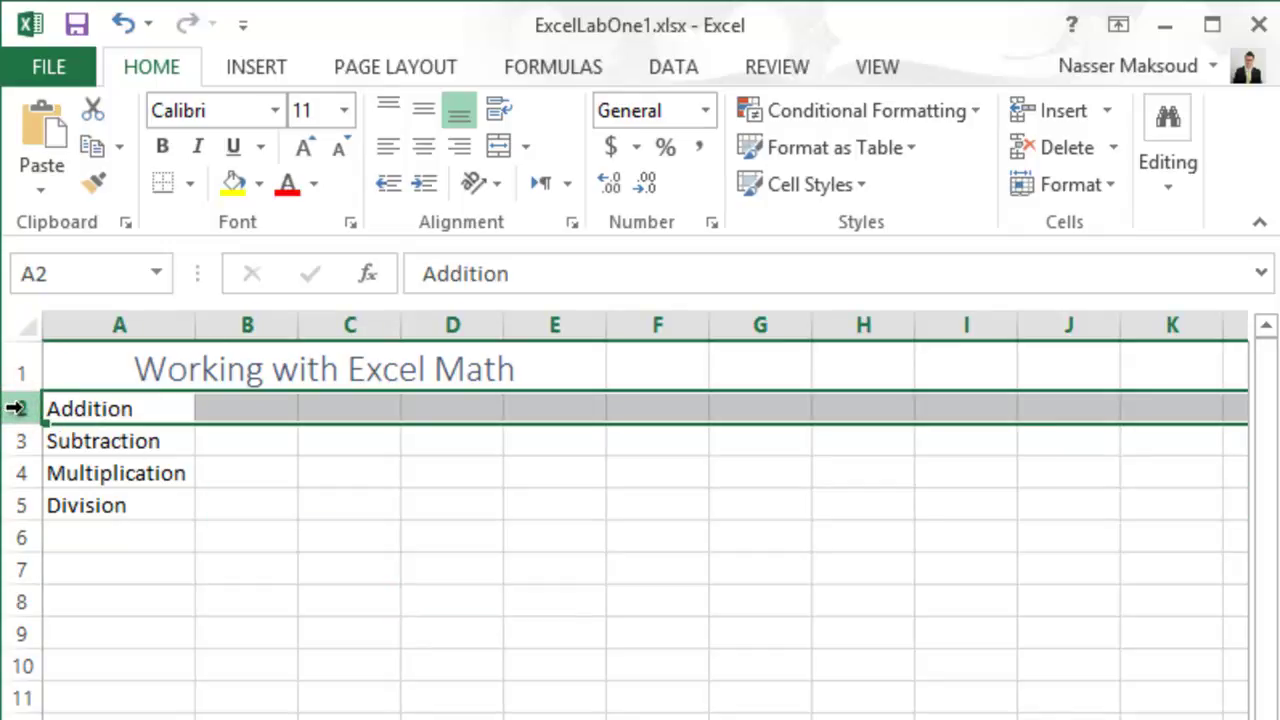
pyautogui.rightClick(15, 408)
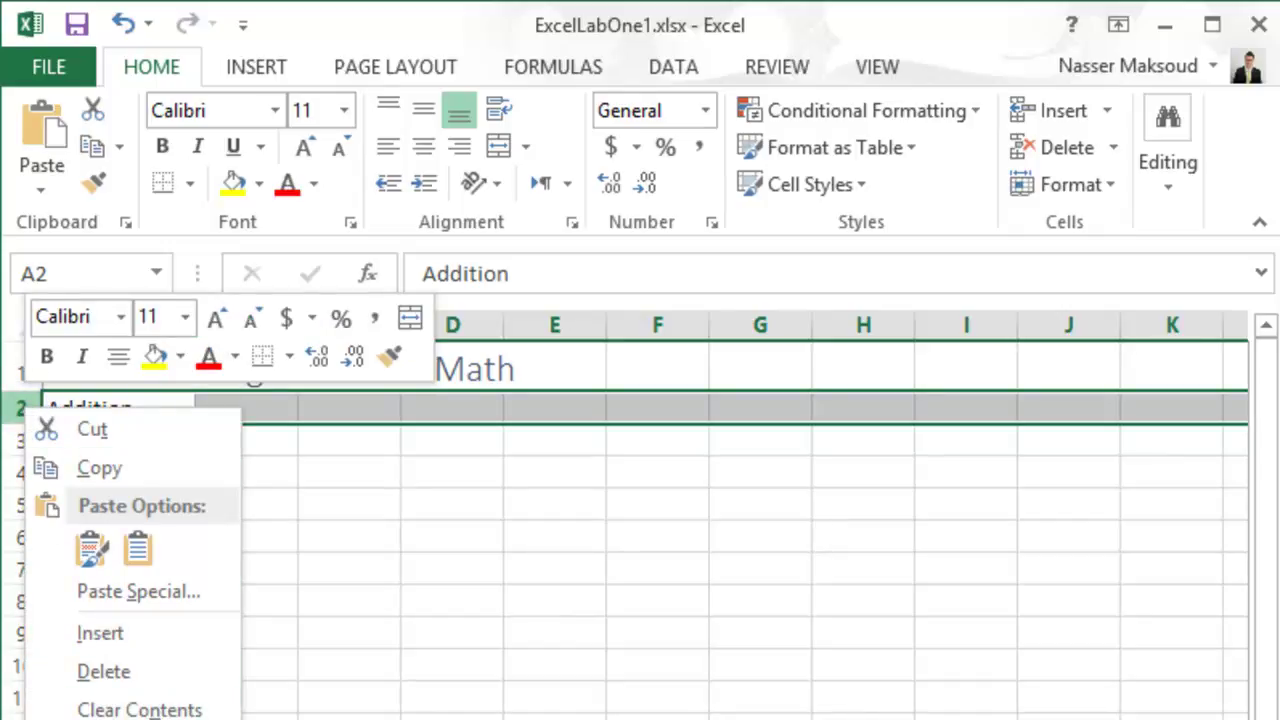
pyautogui.click(135, 638)
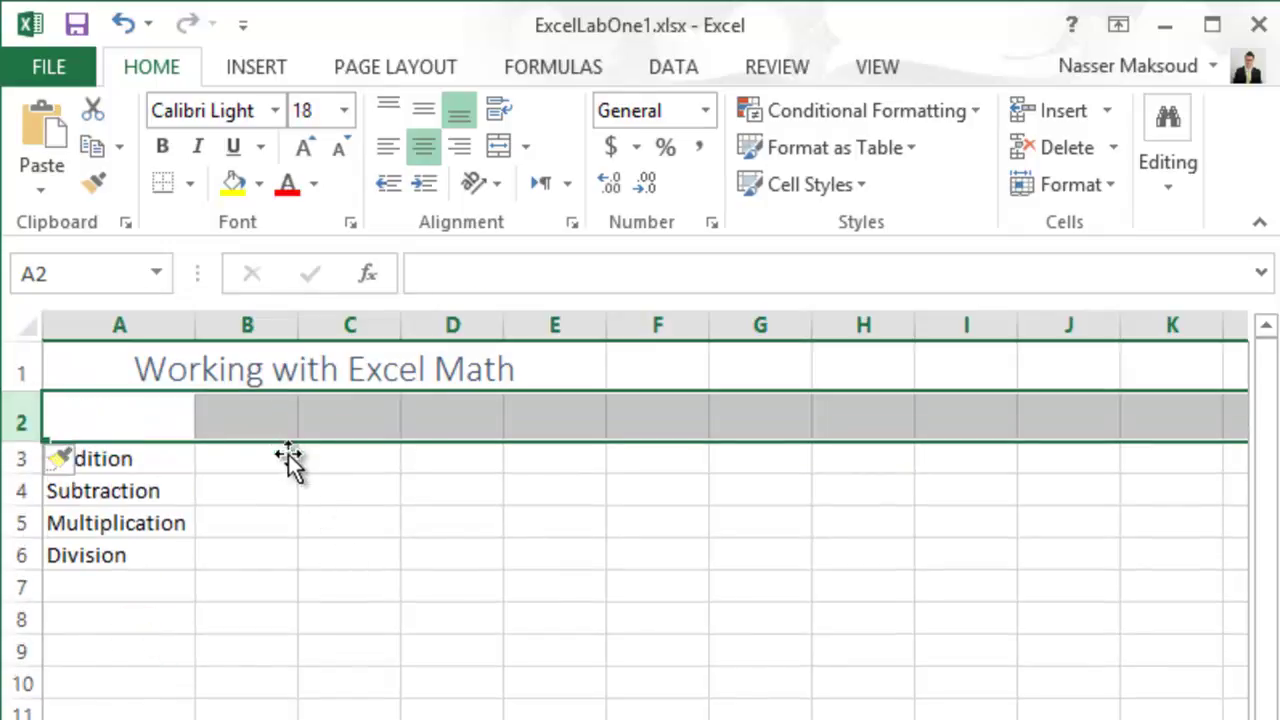
pyautogui.click(270, 463)
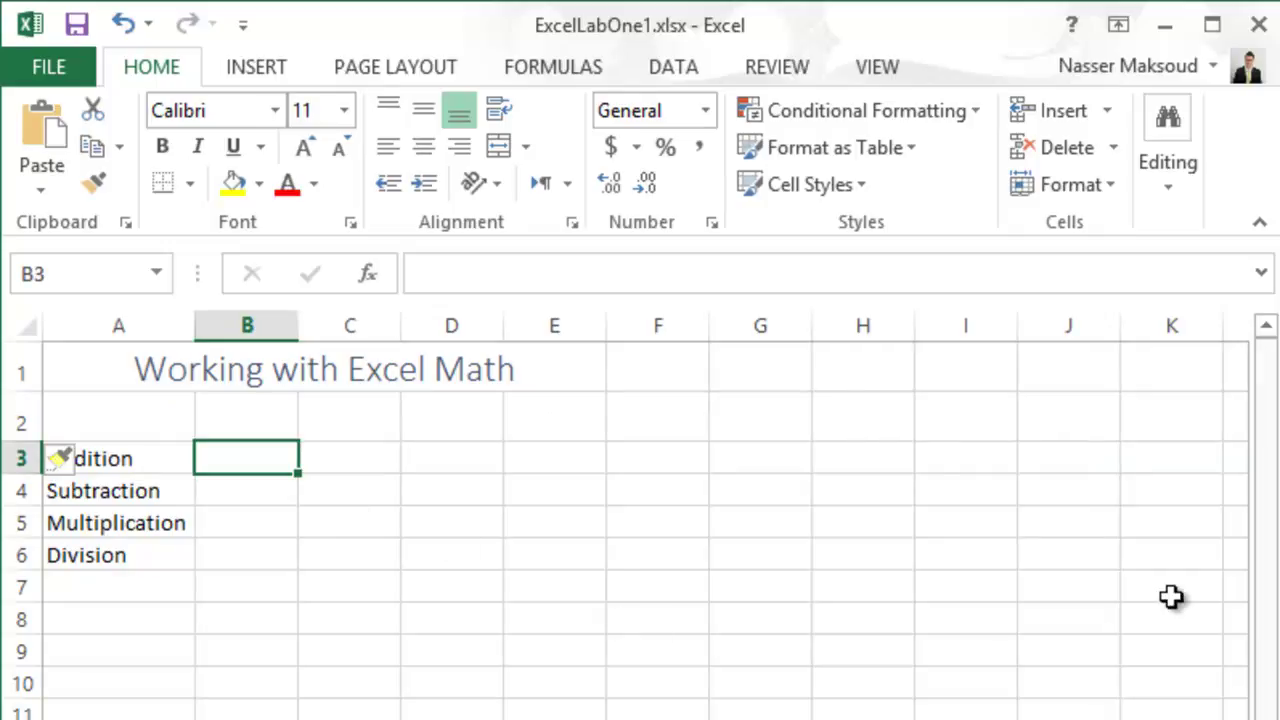
pyautogui.click(20, 458)
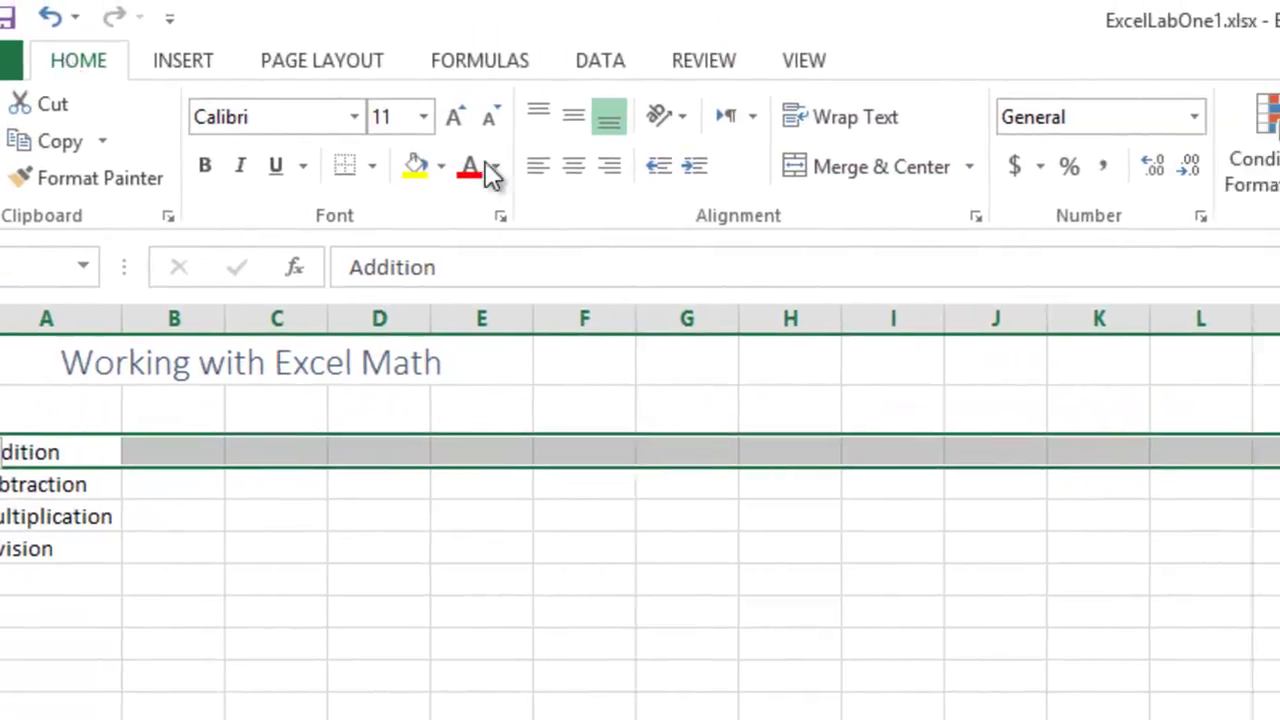
pyautogui.click(978, 185)
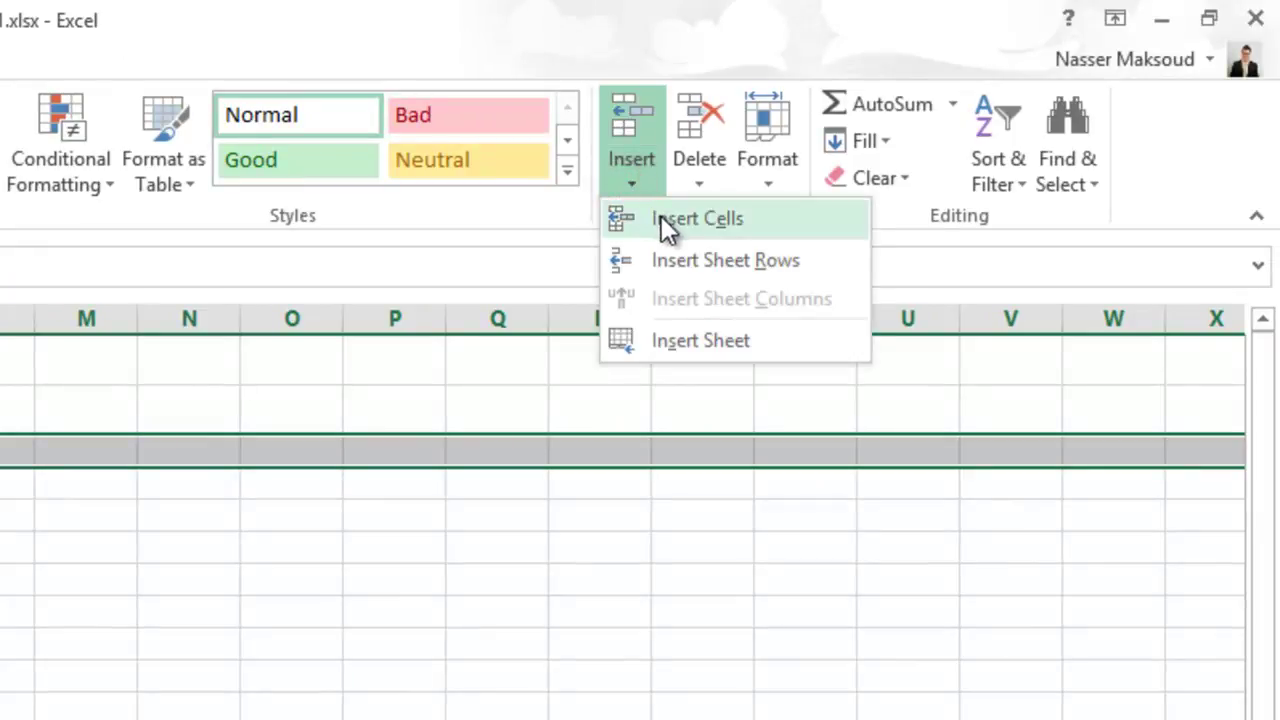
pyautogui.click(85, 30)
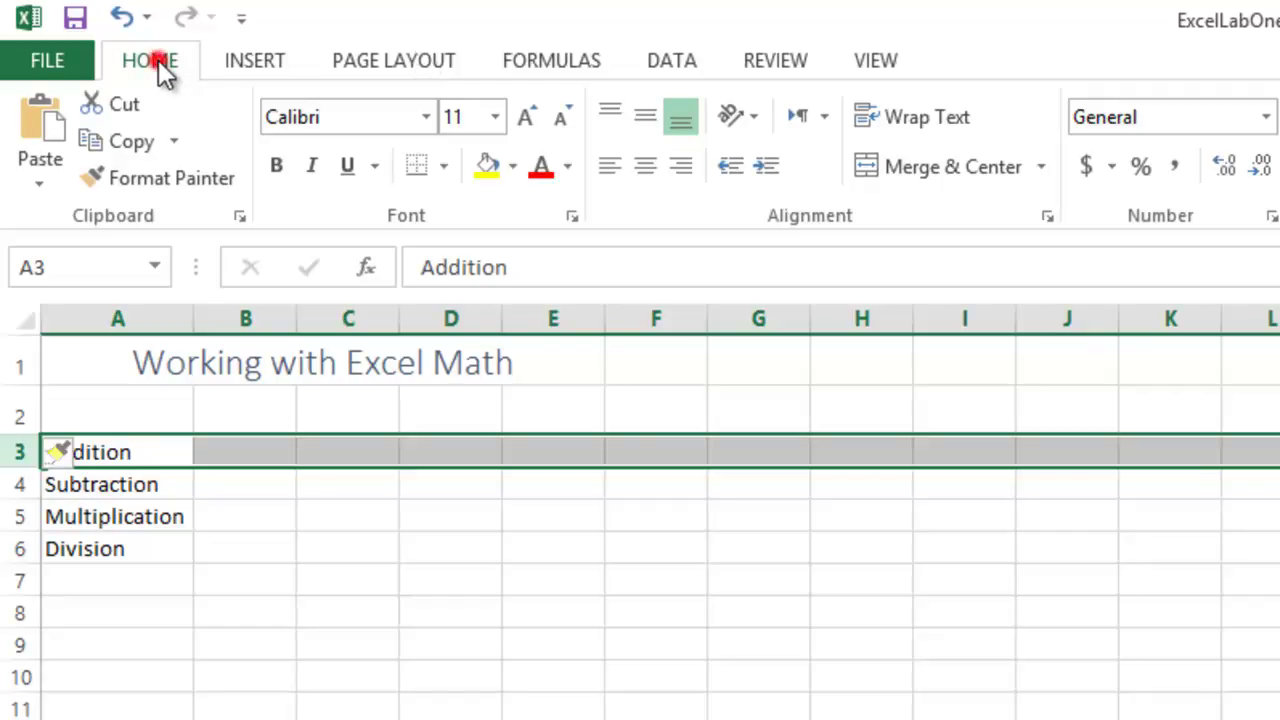
pyautogui.click(643, 182)
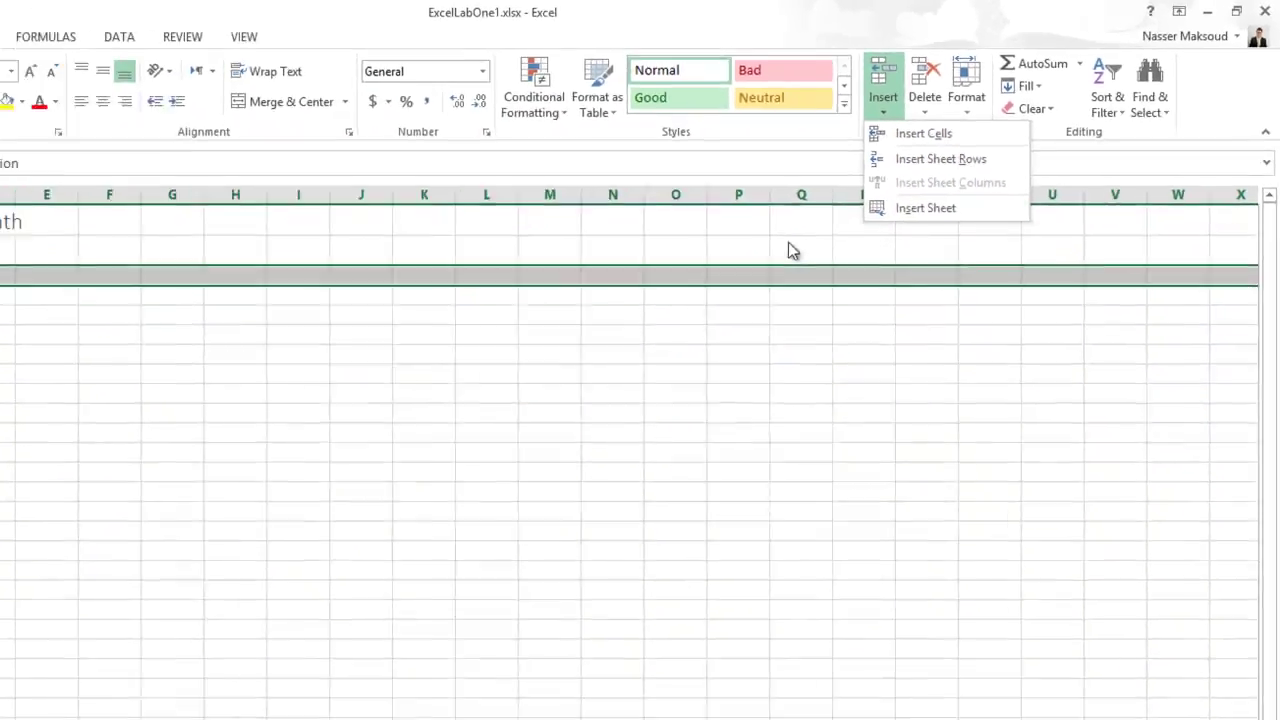
pyautogui.click(680, 303)
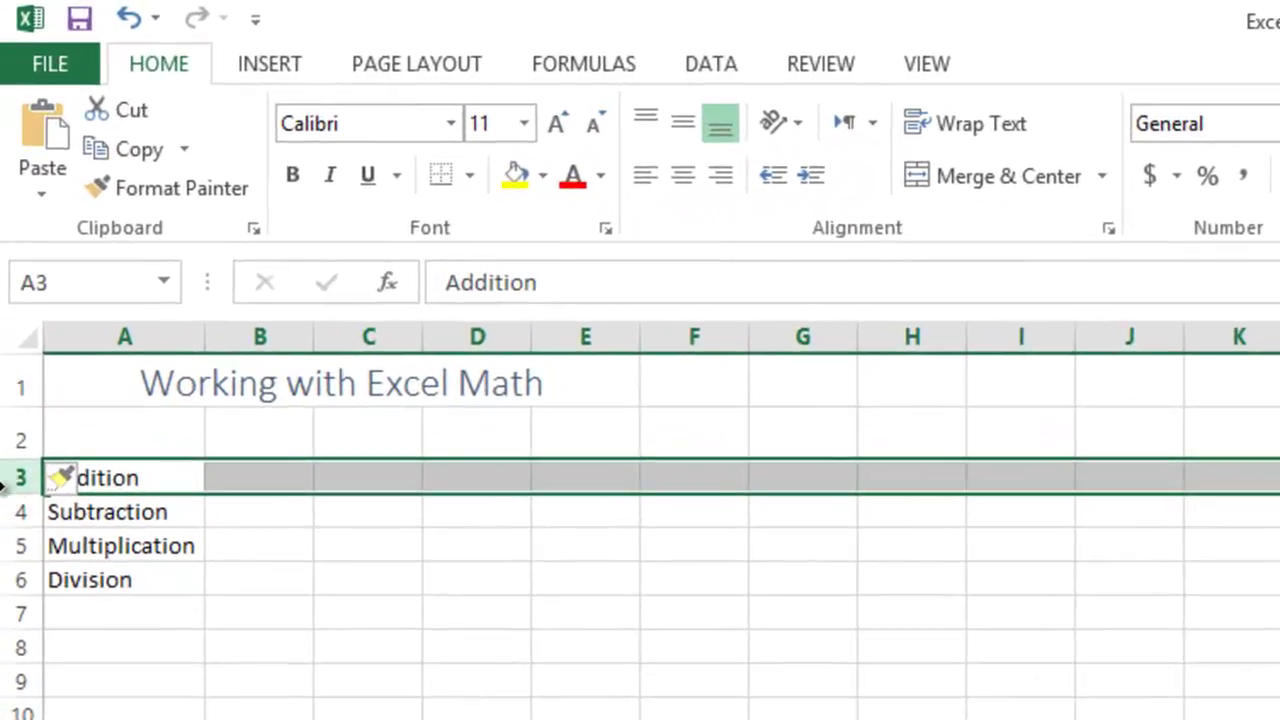
pyautogui.click(12, 410)
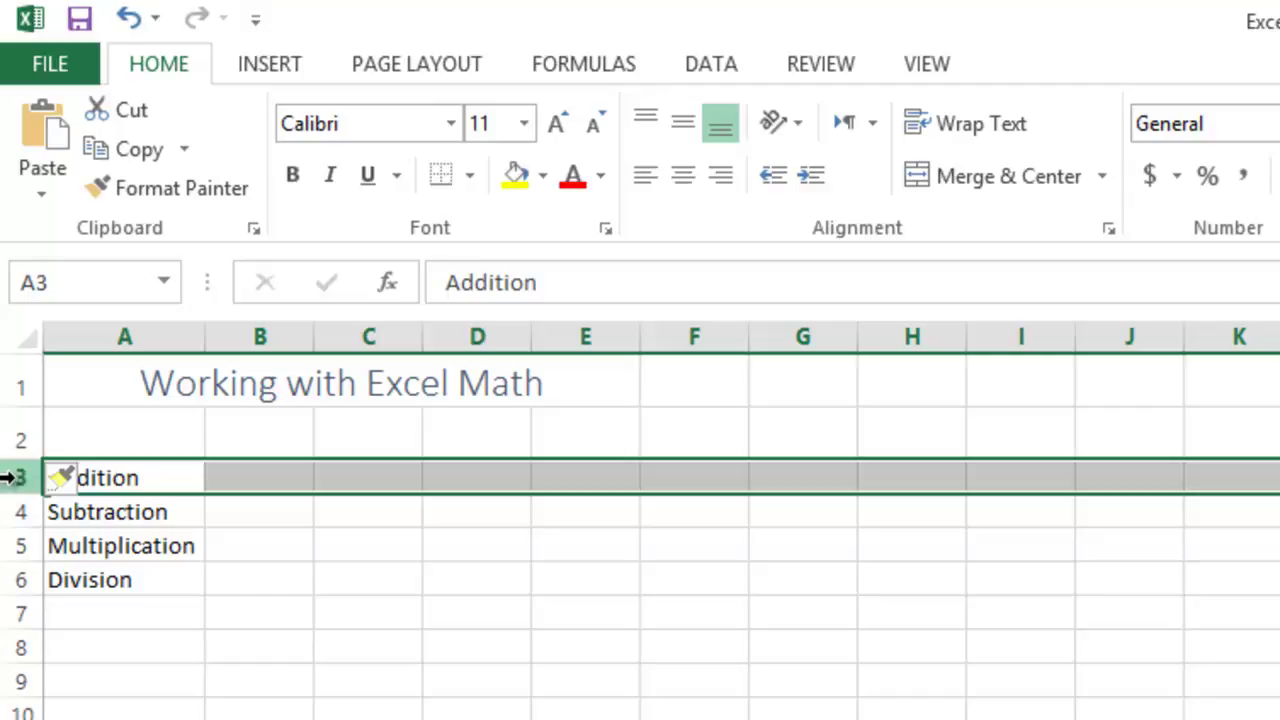
pyautogui.click(29, 479)
pyautogui.rightClick(29, 479)
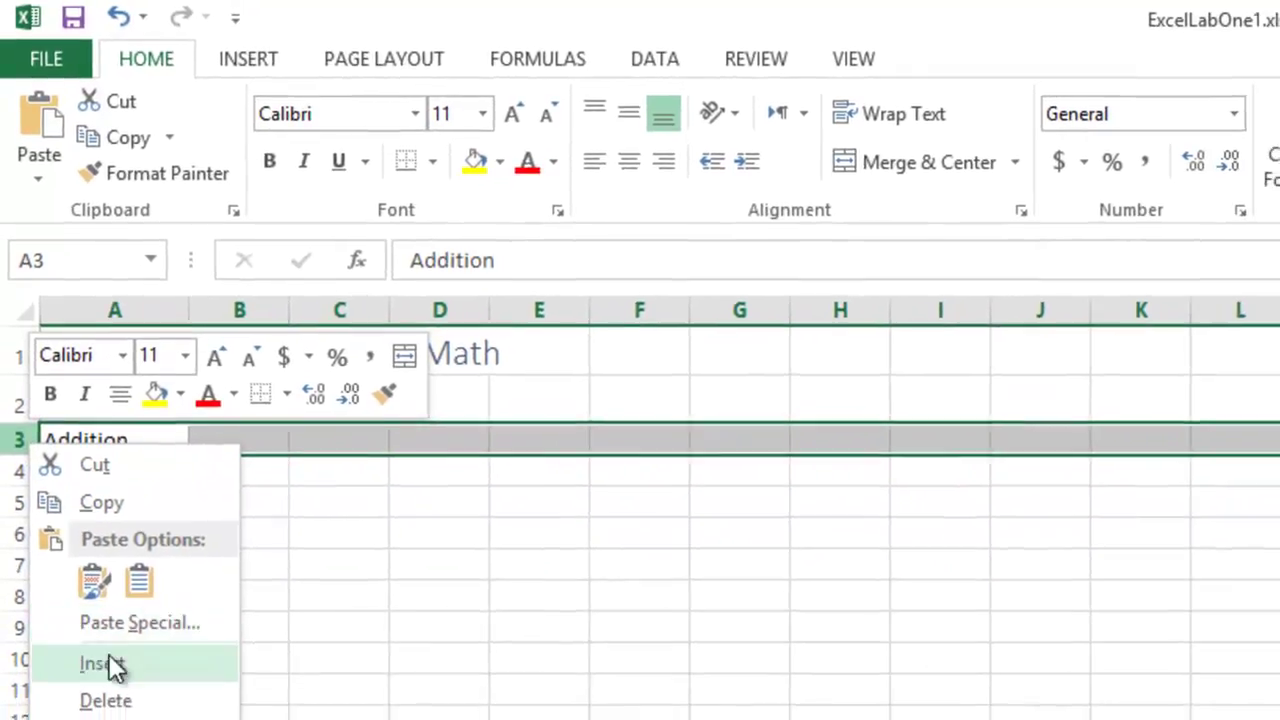
pyautogui.press('Escape')
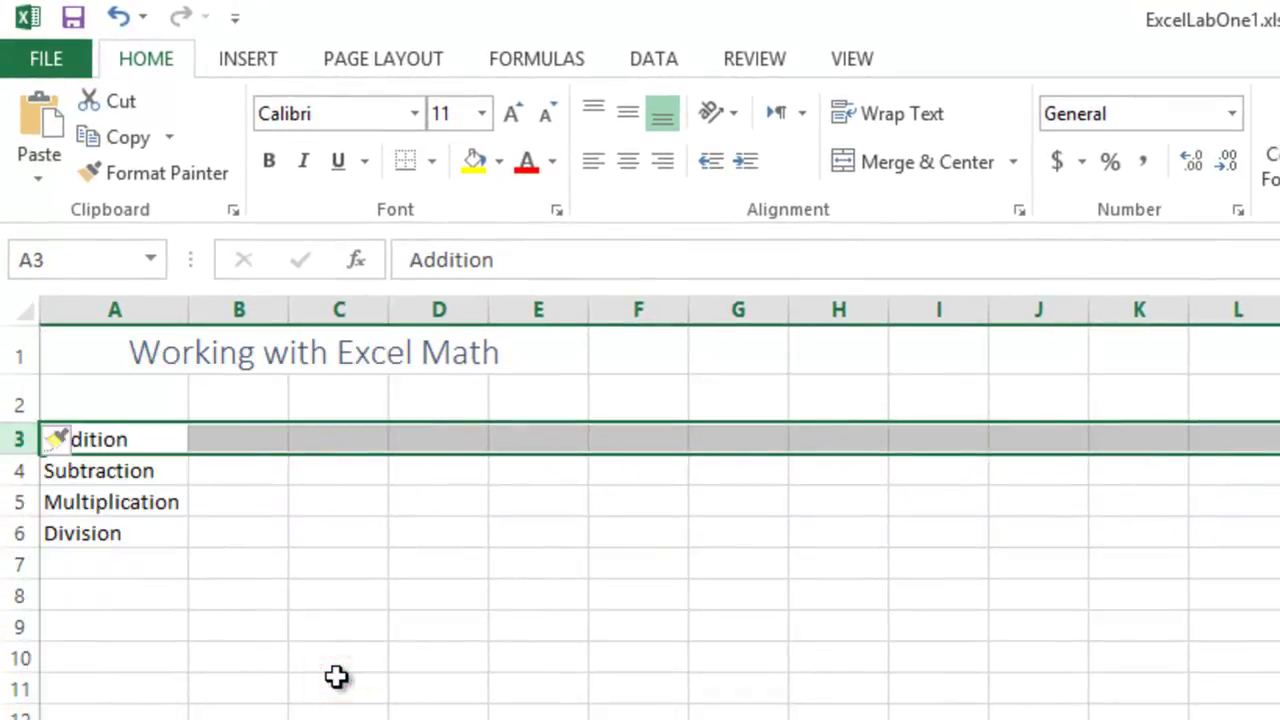
pyautogui.click(855, 60)
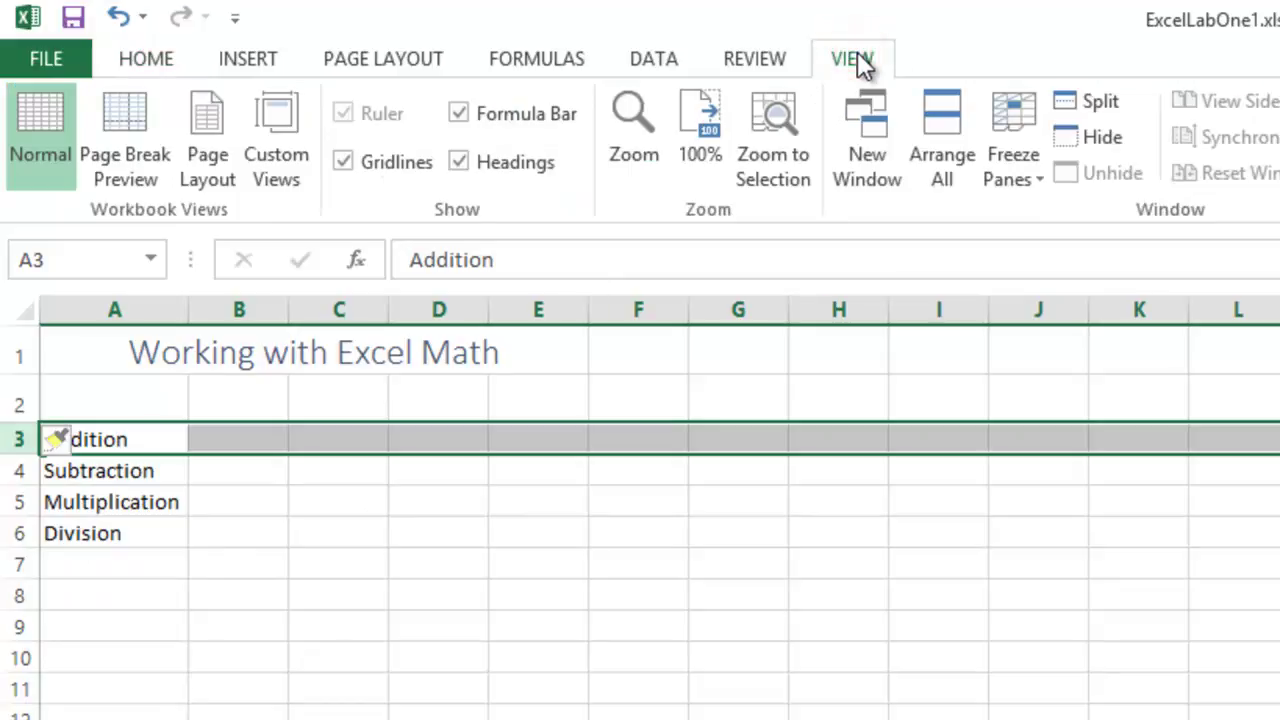
pyautogui.click(768, 52)
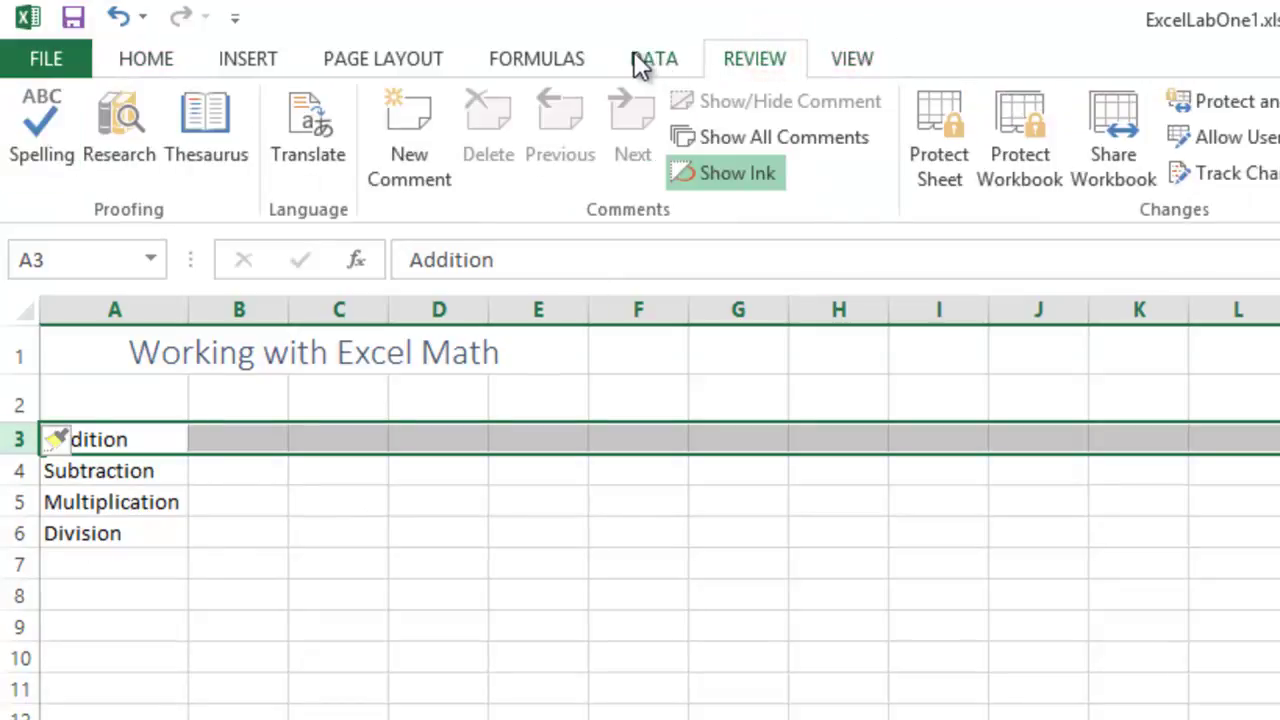
pyautogui.click(636, 56)
pyautogui.click(545, 55)
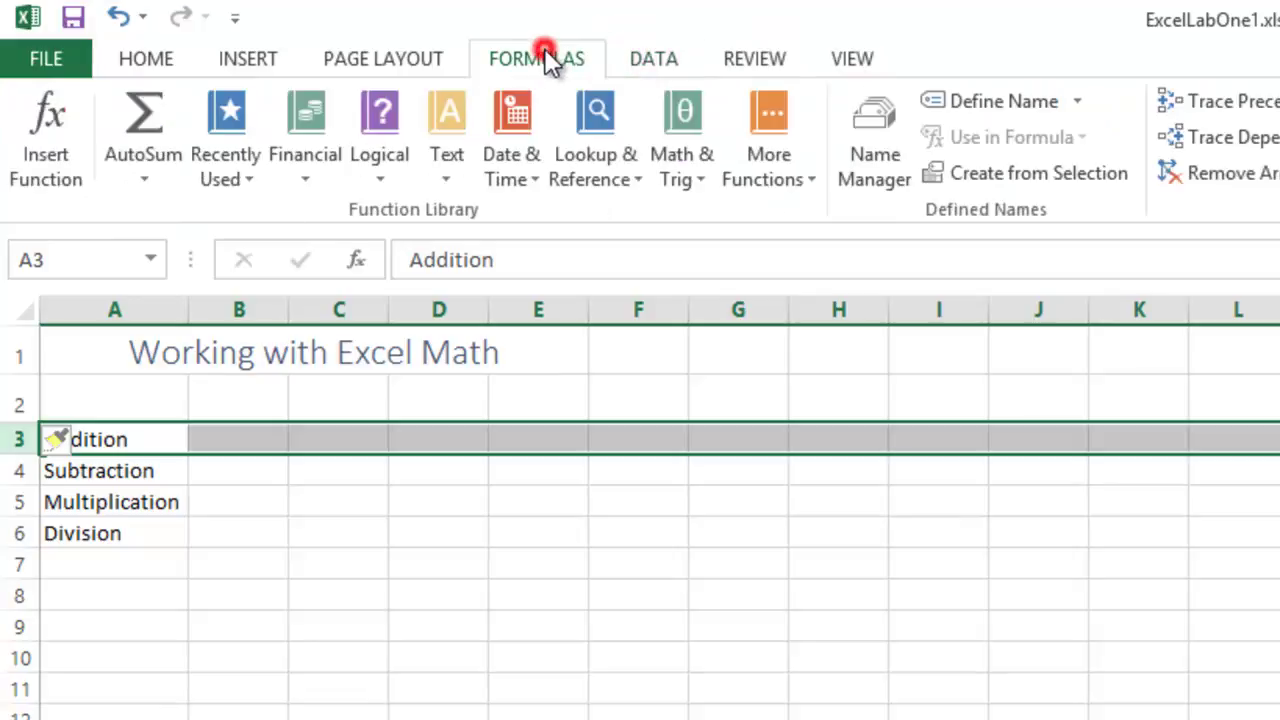
pyautogui.click(420, 58)
pyautogui.click(236, 57)
pyautogui.click(140, 57)
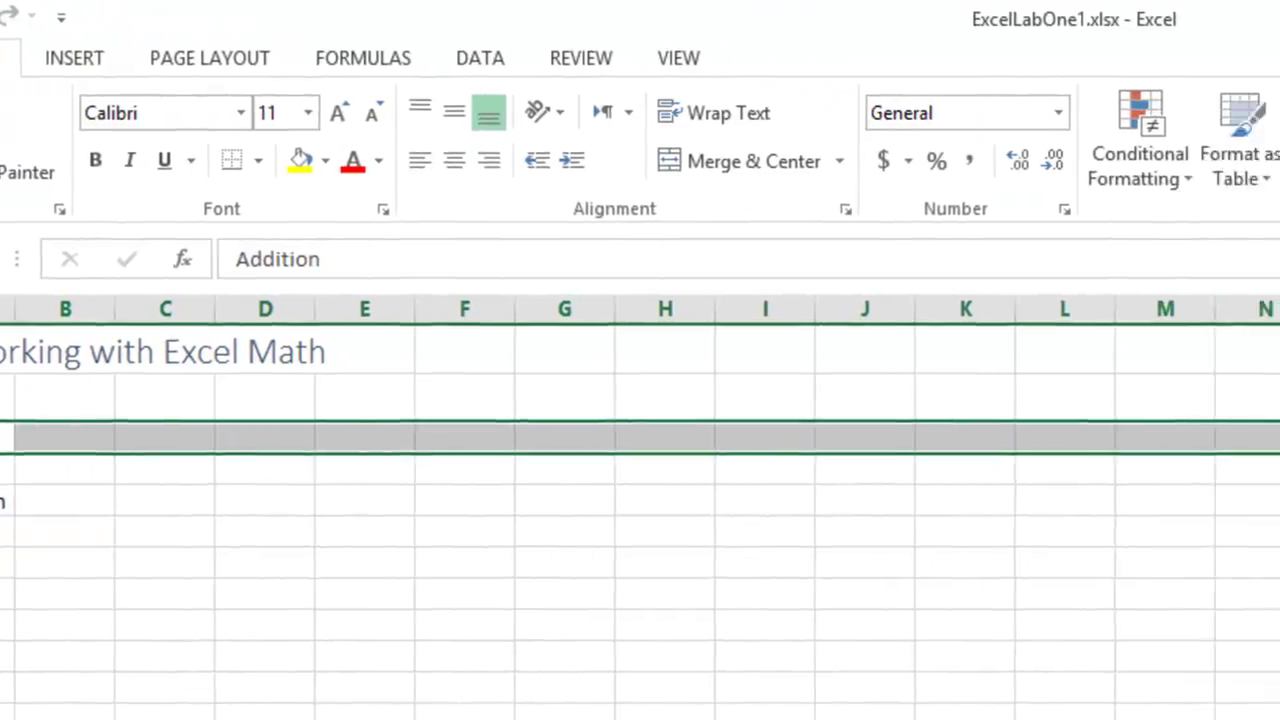
pyautogui.click(830, 183)
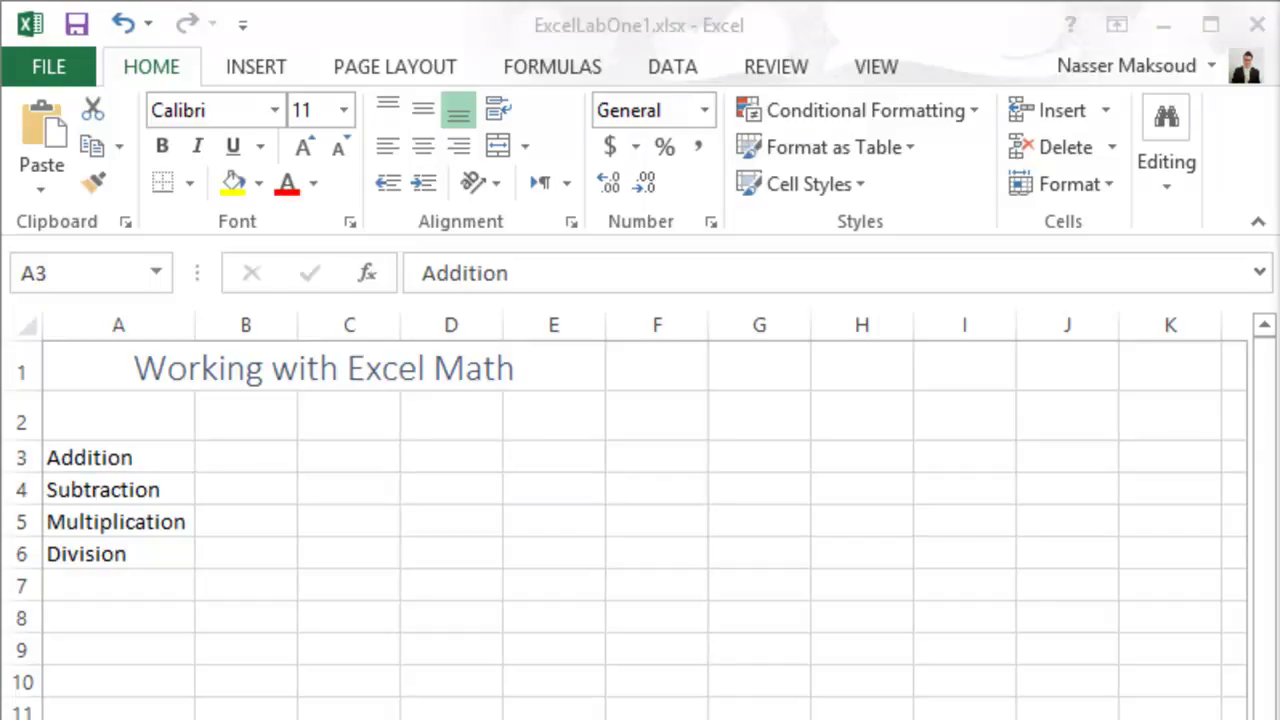
# Enter the subheading "Basic Math" in cell A2.
pyautogui.click(143, 408)
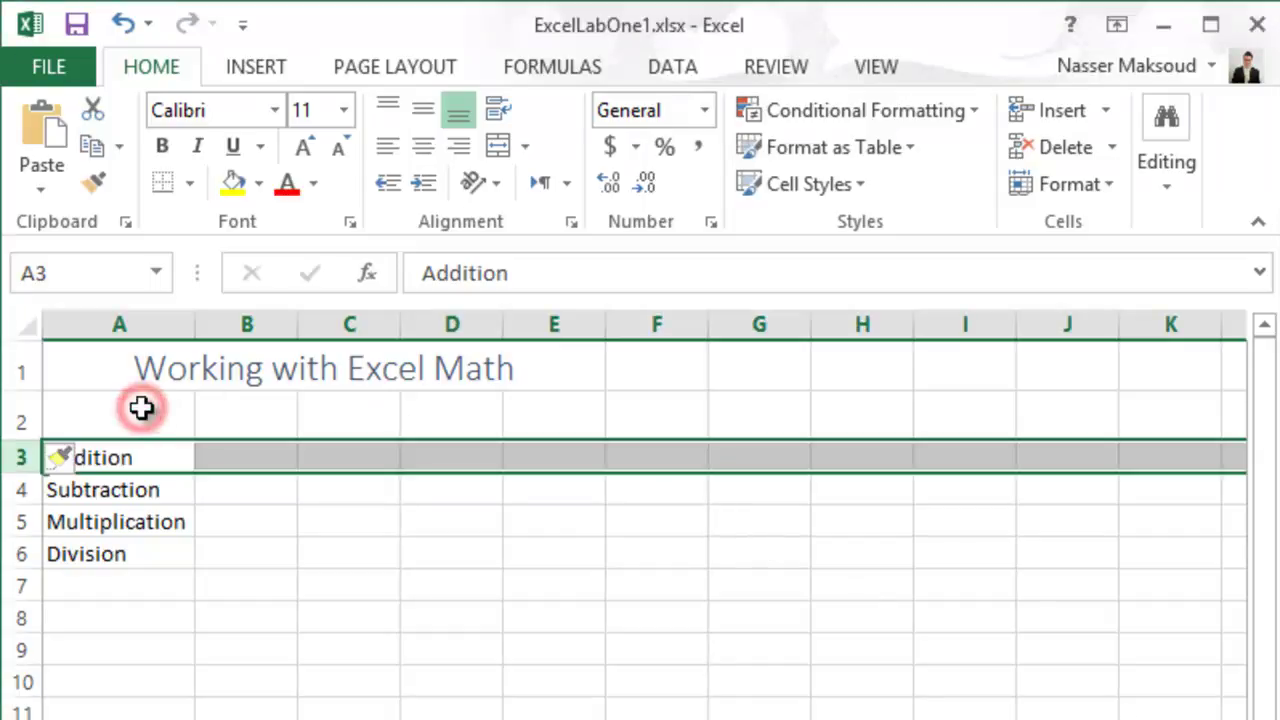
pyautogui.click(145, 420)
pyautogui.write('Basic')
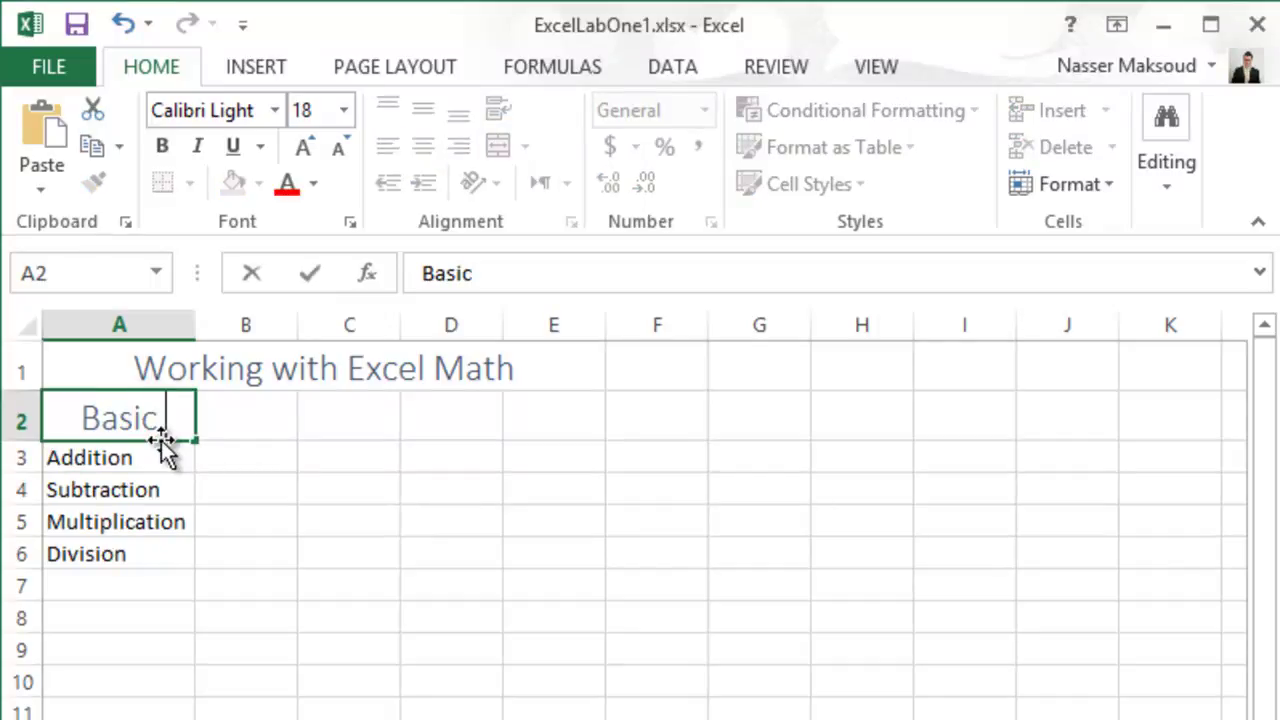
pyautogui.write(' Math')
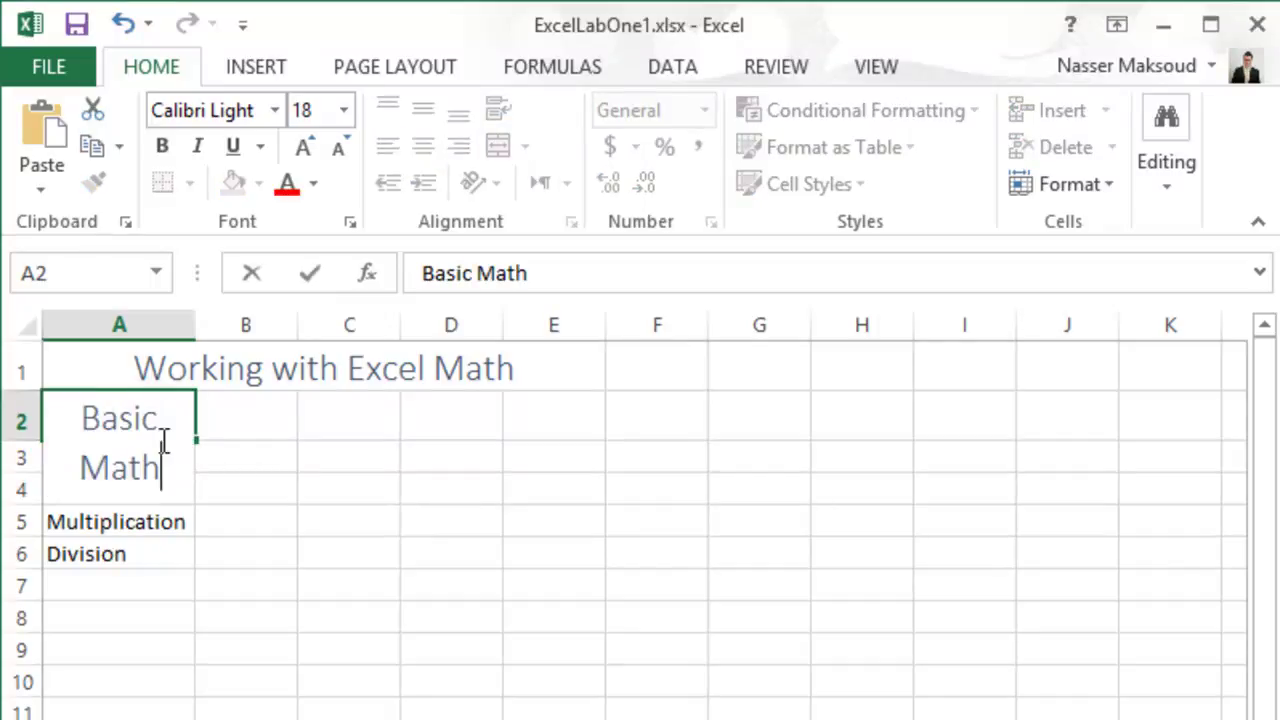
pyautogui.press('Return')
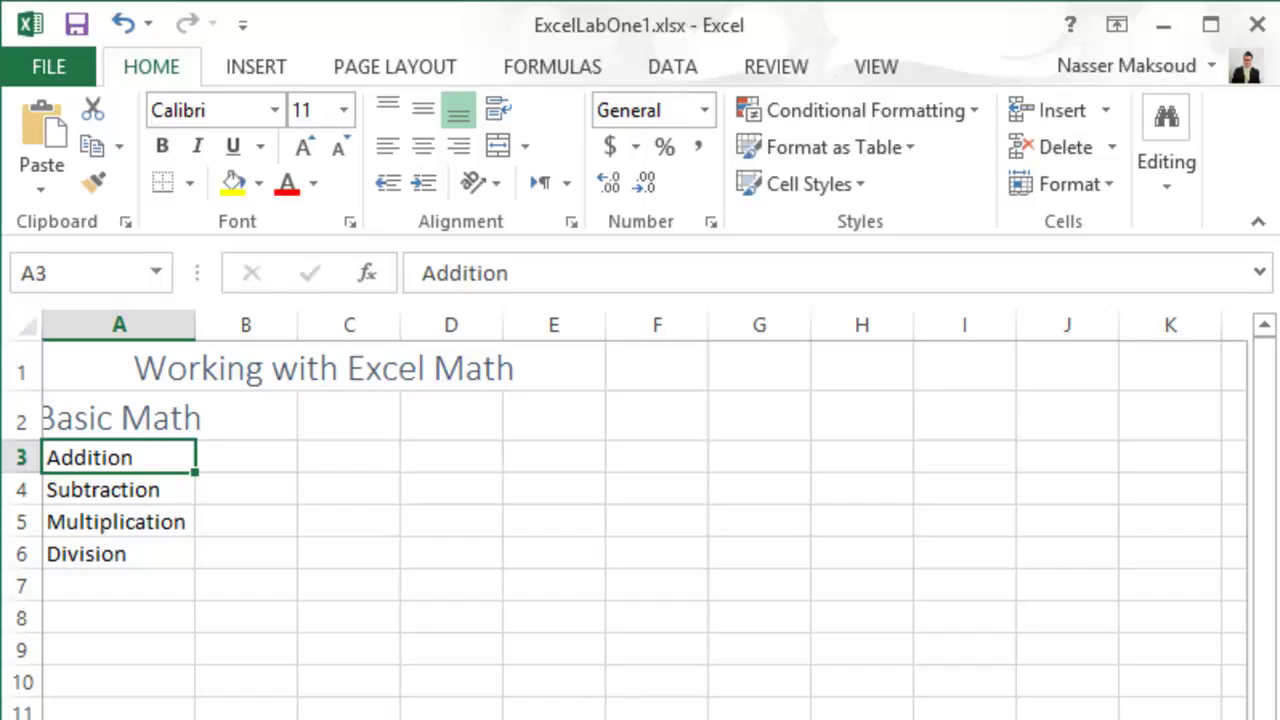
# Merge and center the Basic Math subheading across A2:E2 and apply the Heading 4 cell style to it.
pyautogui.moveTo(145, 417); pyautogui.dragTo(547, 419)
pyautogui.click(505, 147)
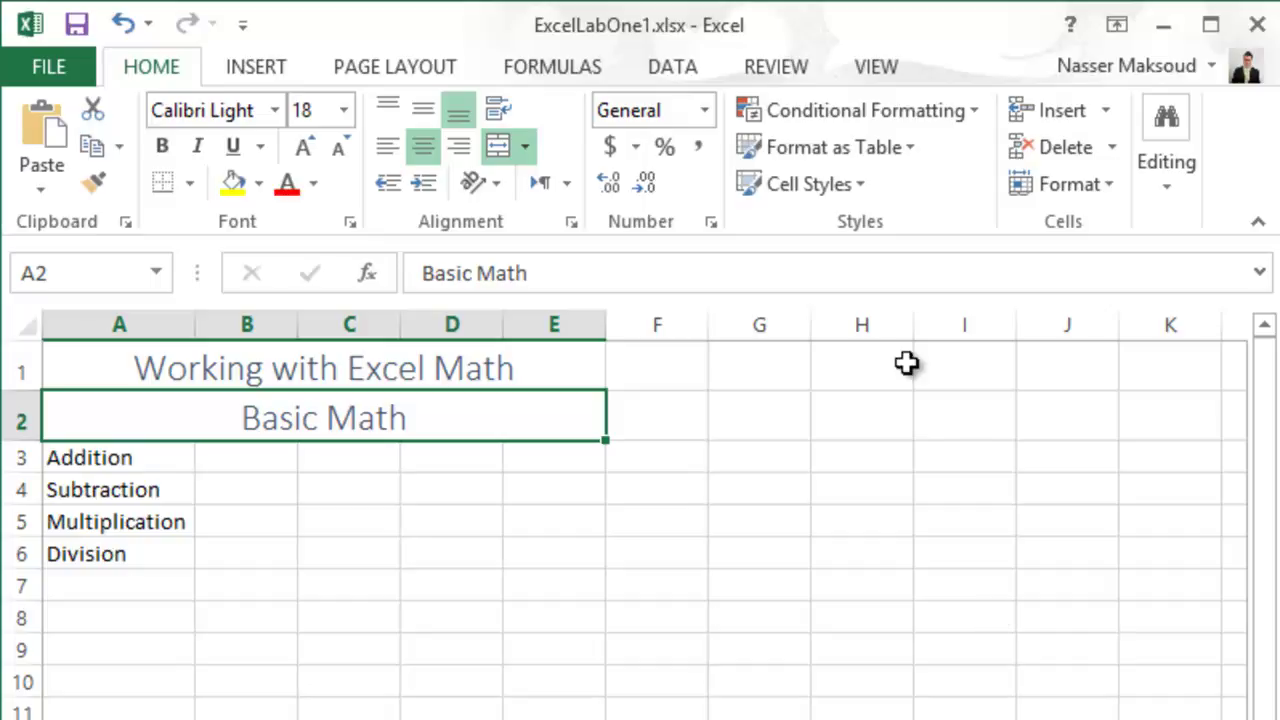
pyautogui.click(862, 180)
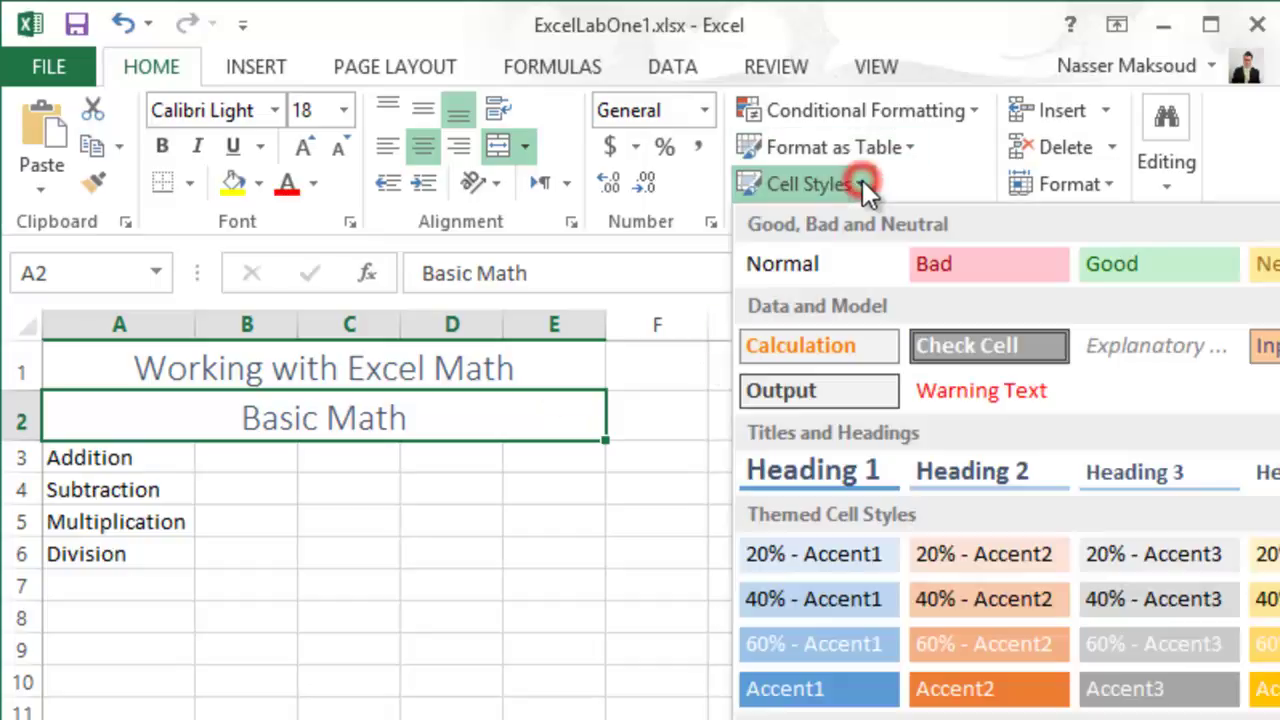
pyautogui.click(1262, 472)
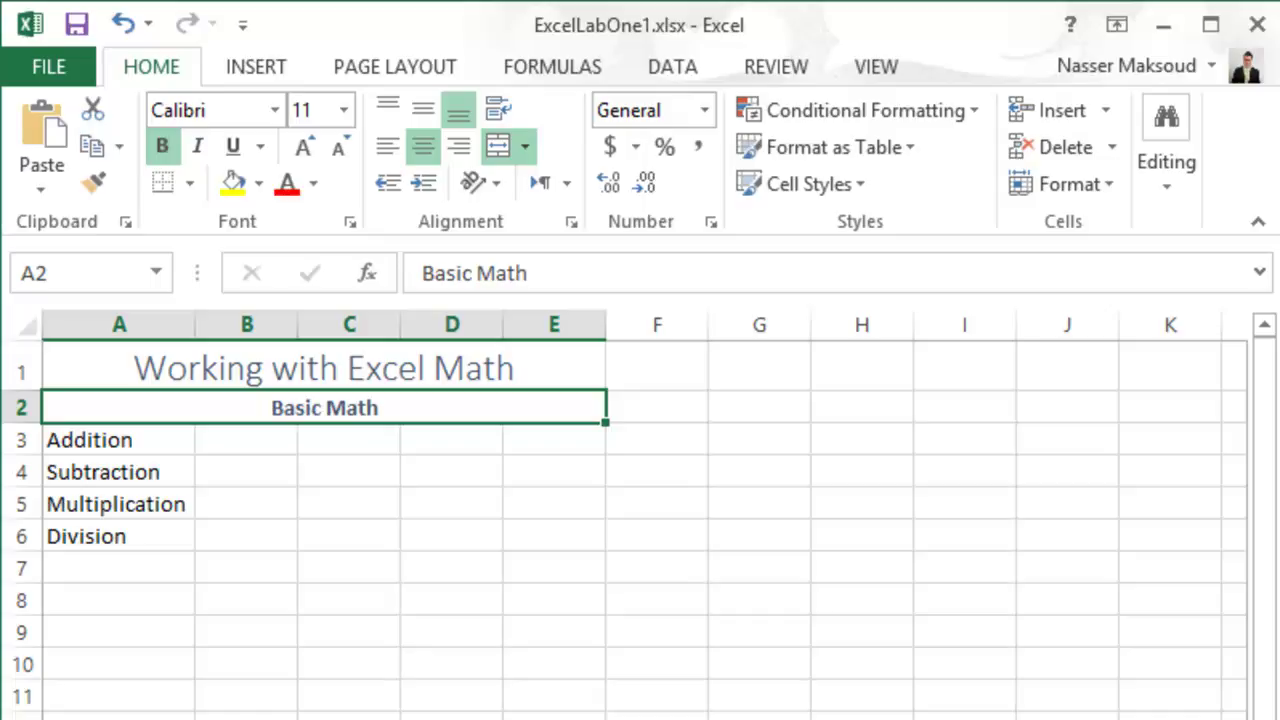
# Apply the Calculation cell style to the four operation labels in A3:A6.
pyautogui.moveTo(100, 437); pyautogui.dragTo(100, 531)
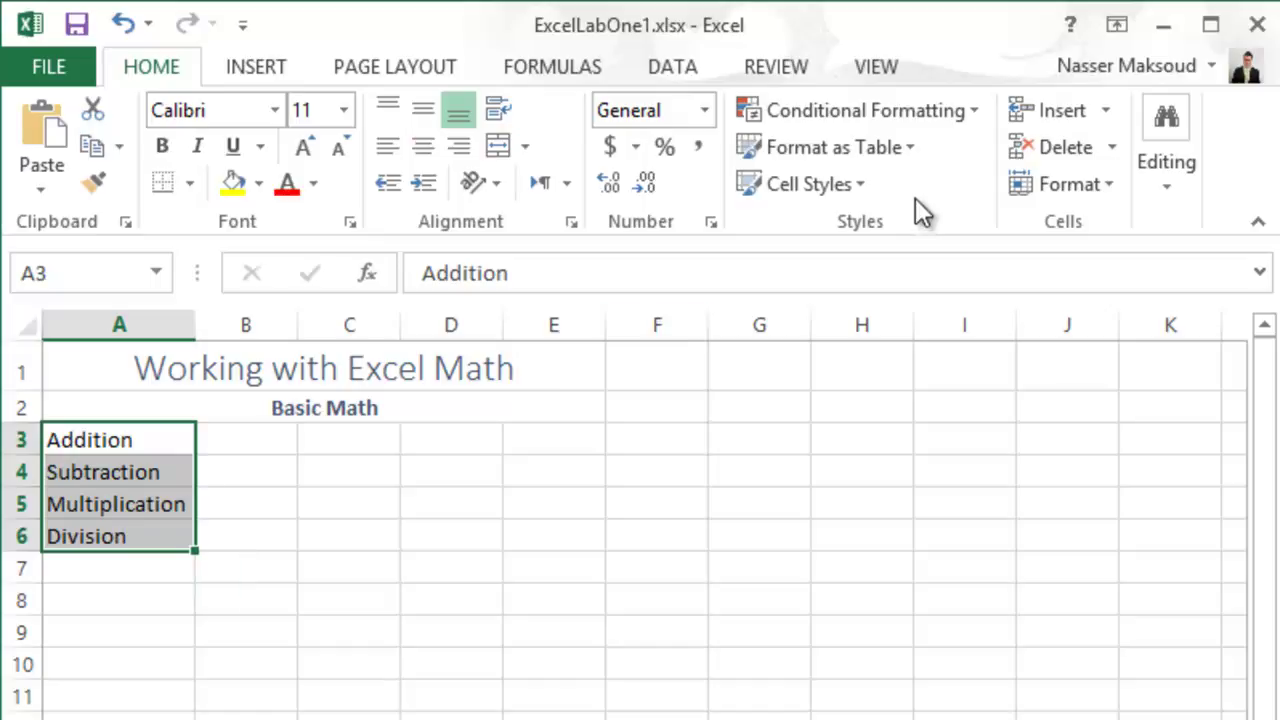
pyautogui.click(862, 180)
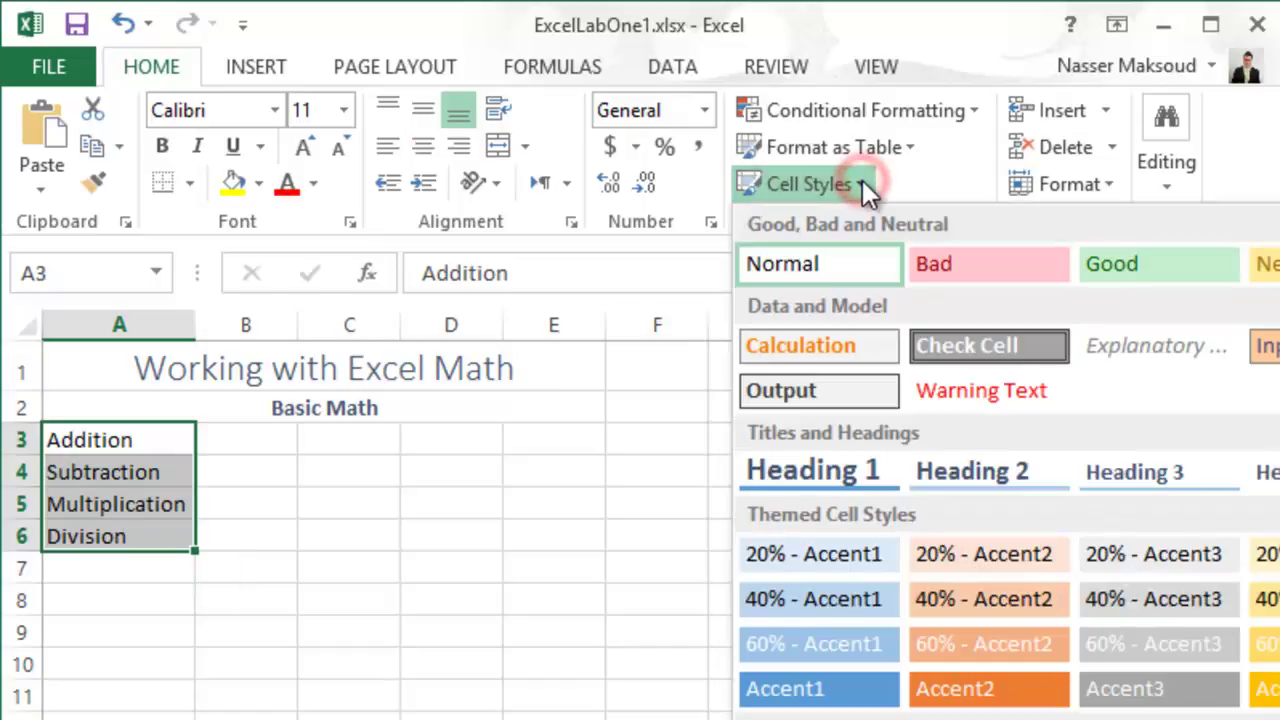
pyautogui.click(803, 347)
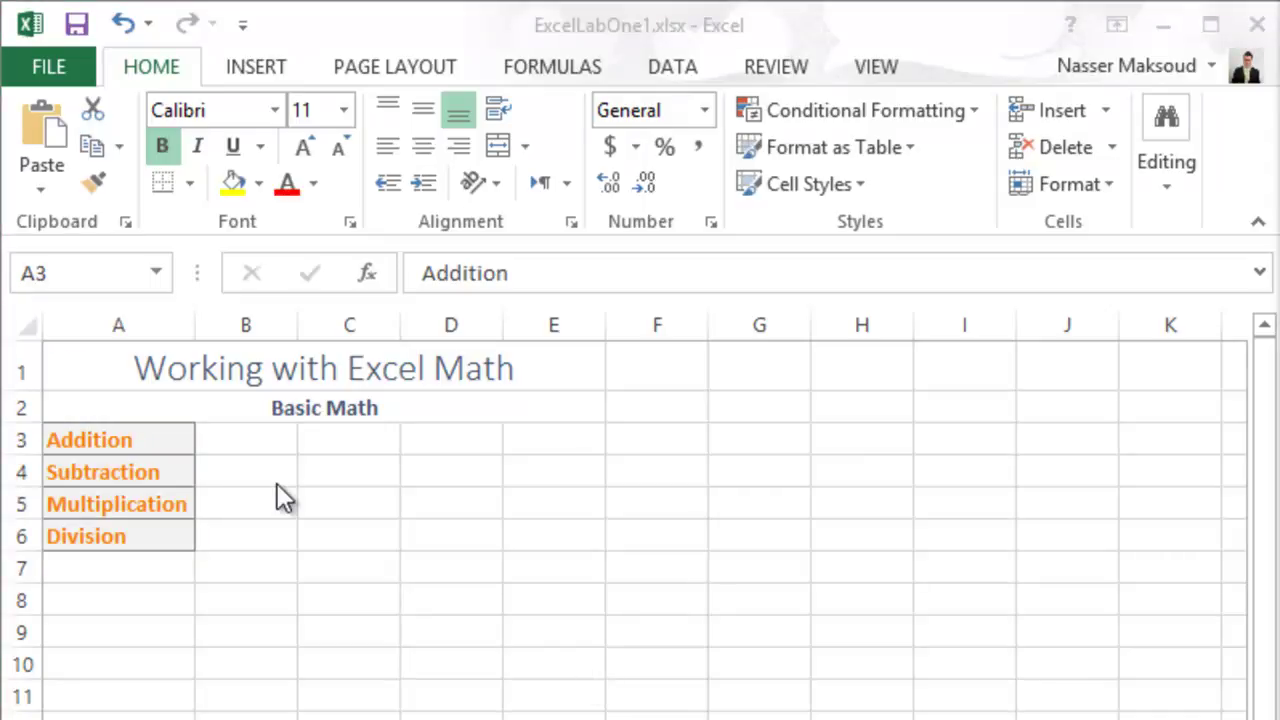
# Enter the formula = 4 + 6 /2 in cell B3, beside the Addition label.
pyautogui.click(254, 438)
pyautogui.click(254, 438)
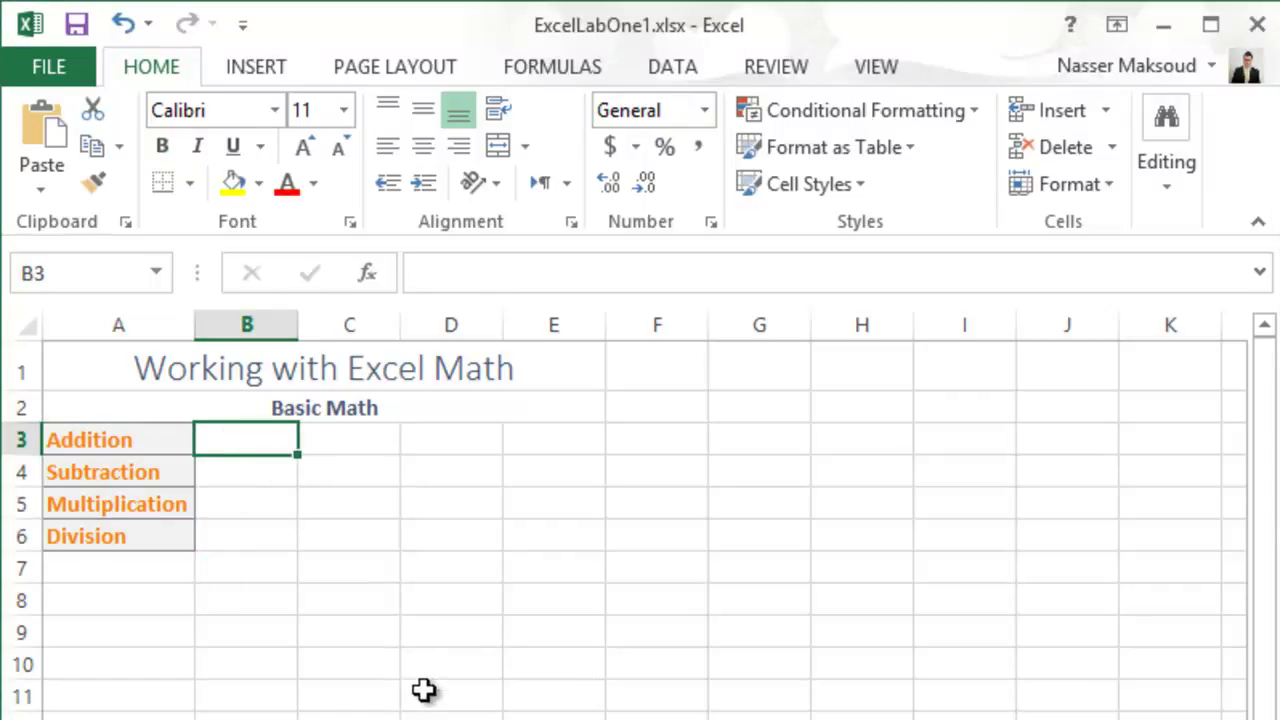
pyautogui.write('=4+')
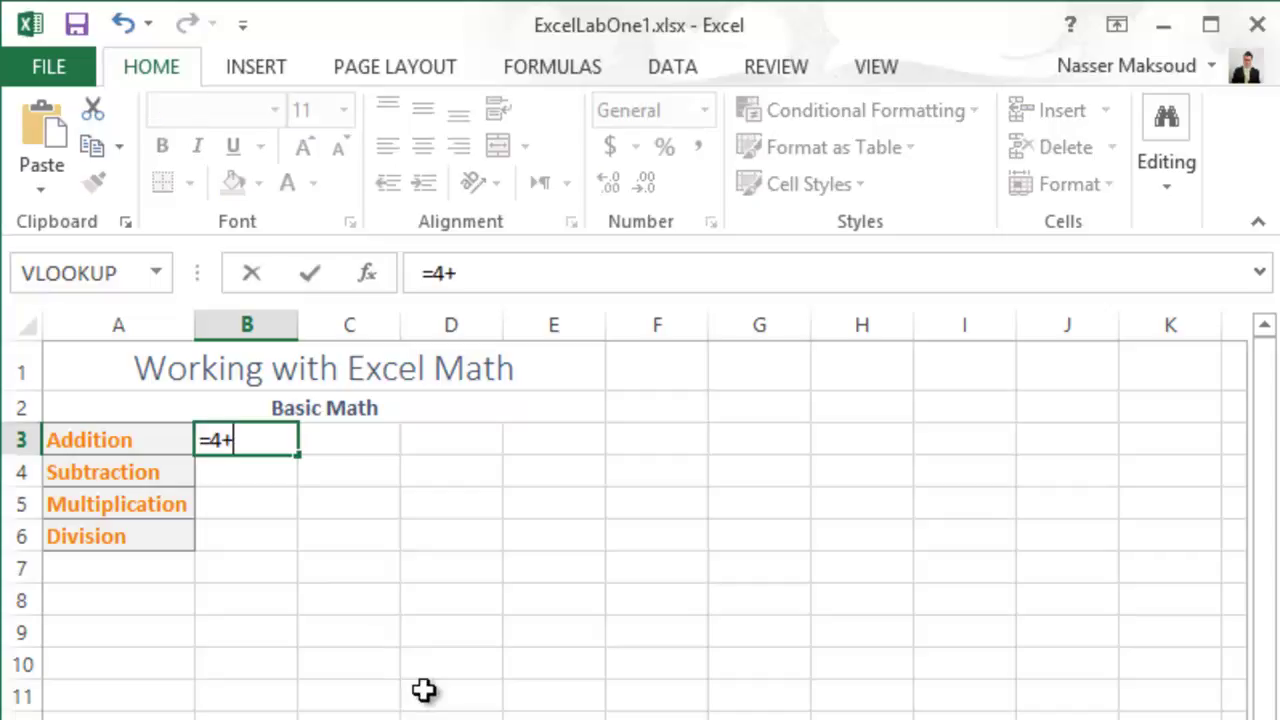
pyautogui.press('Left')
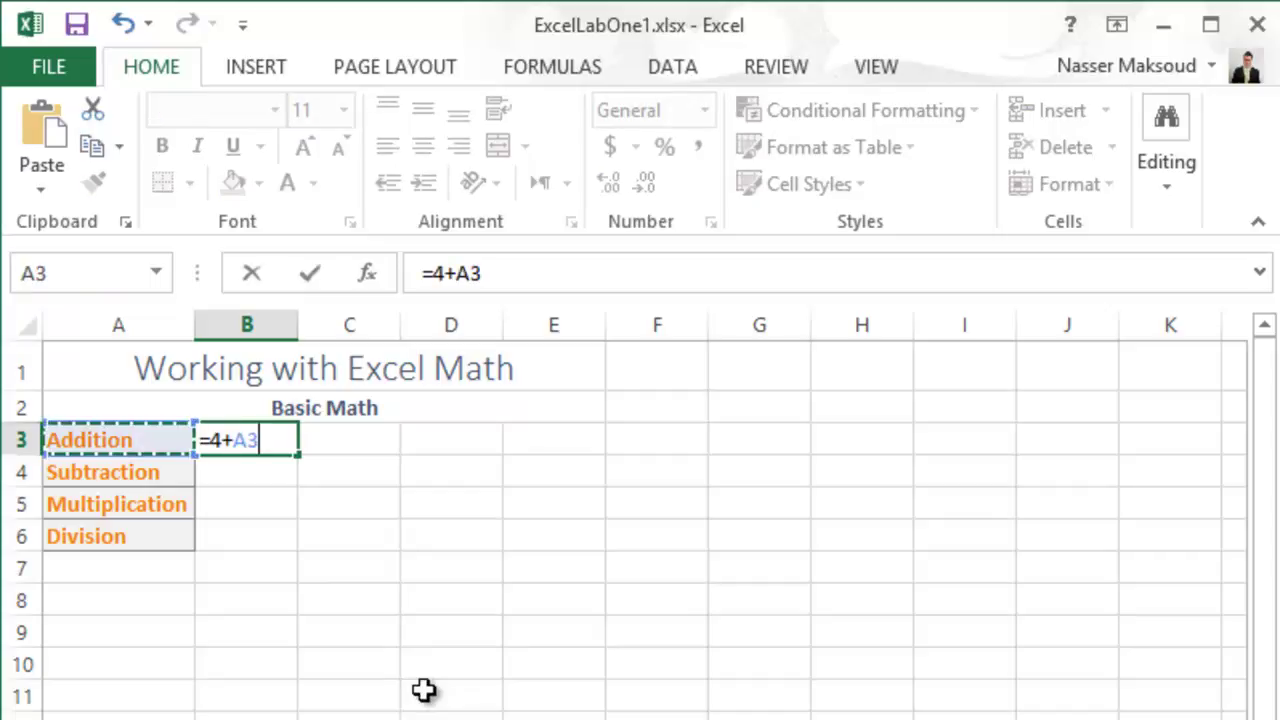
pyautogui.press('Right')
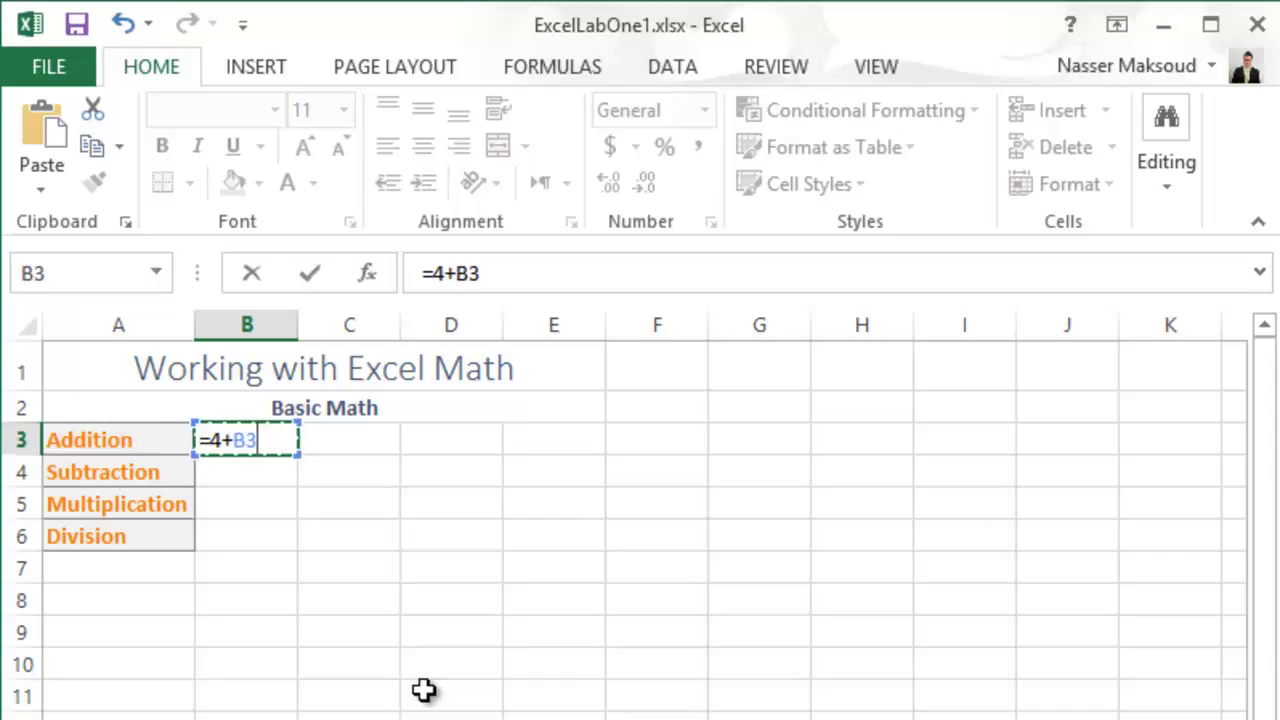
pyautogui.press('BackSpace')
pyautogui.press('BackSpace')
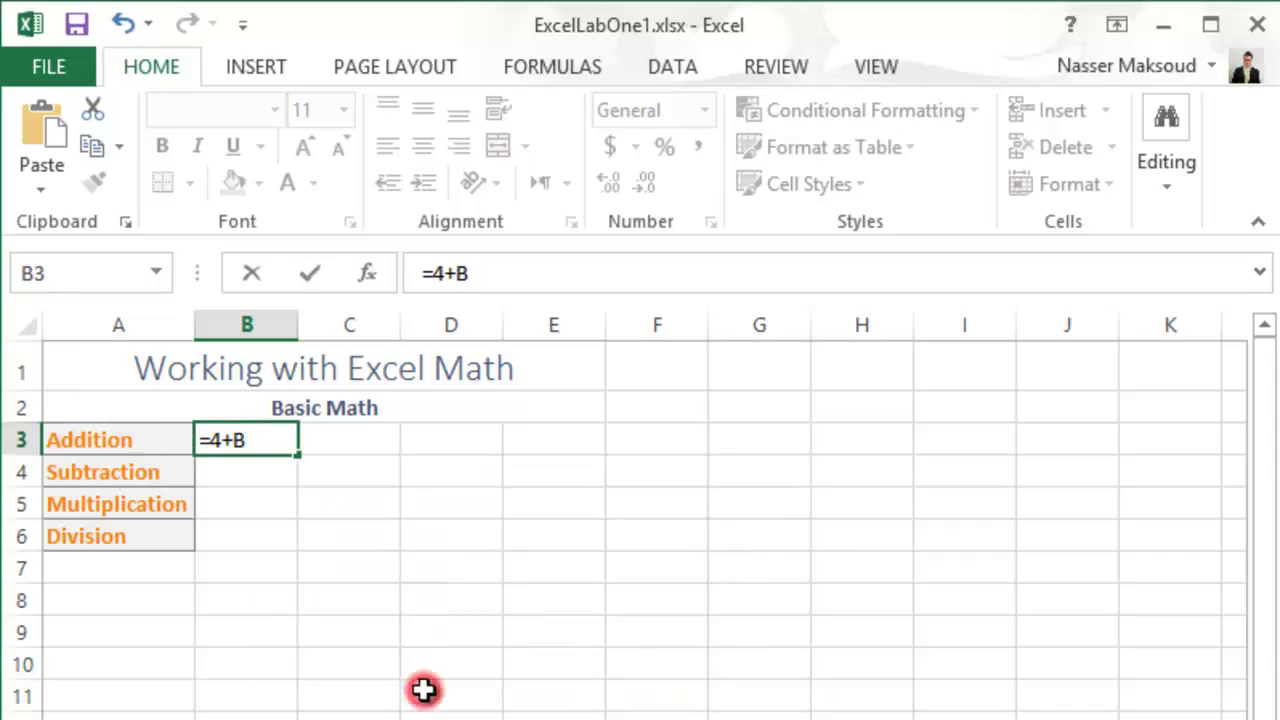
pyautogui.click(212, 440)
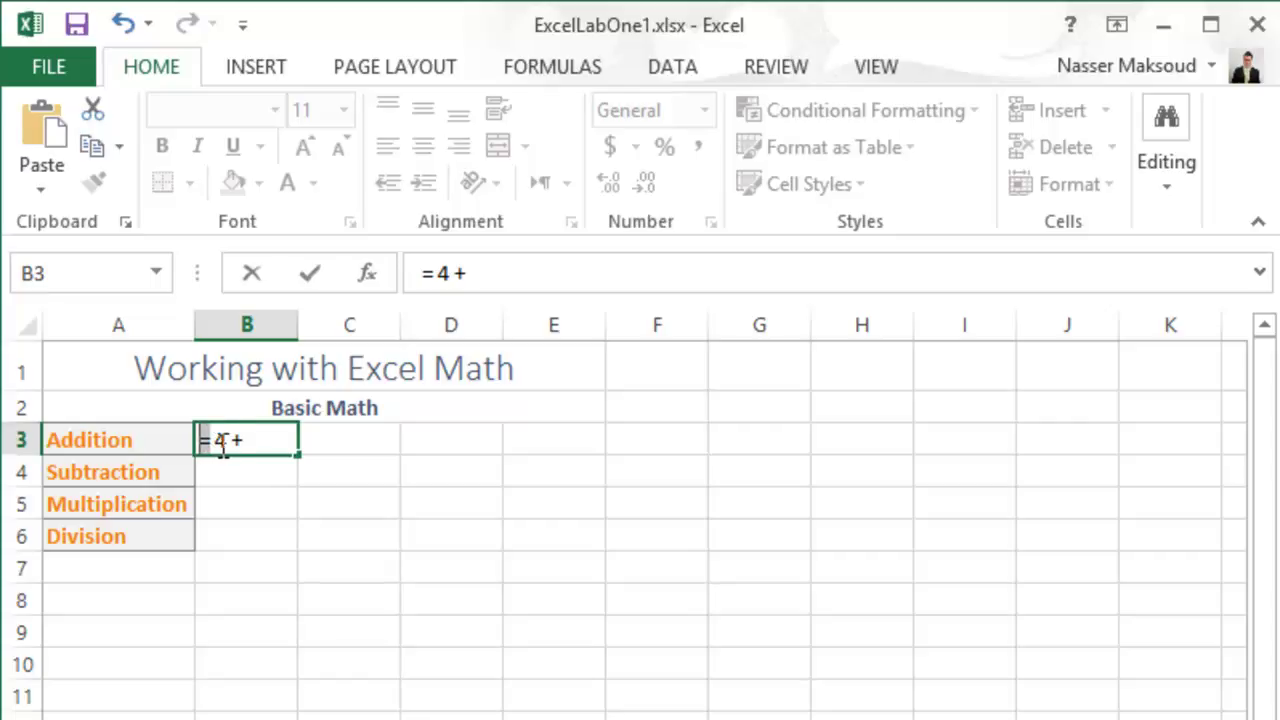
pyautogui.click(266, 440)
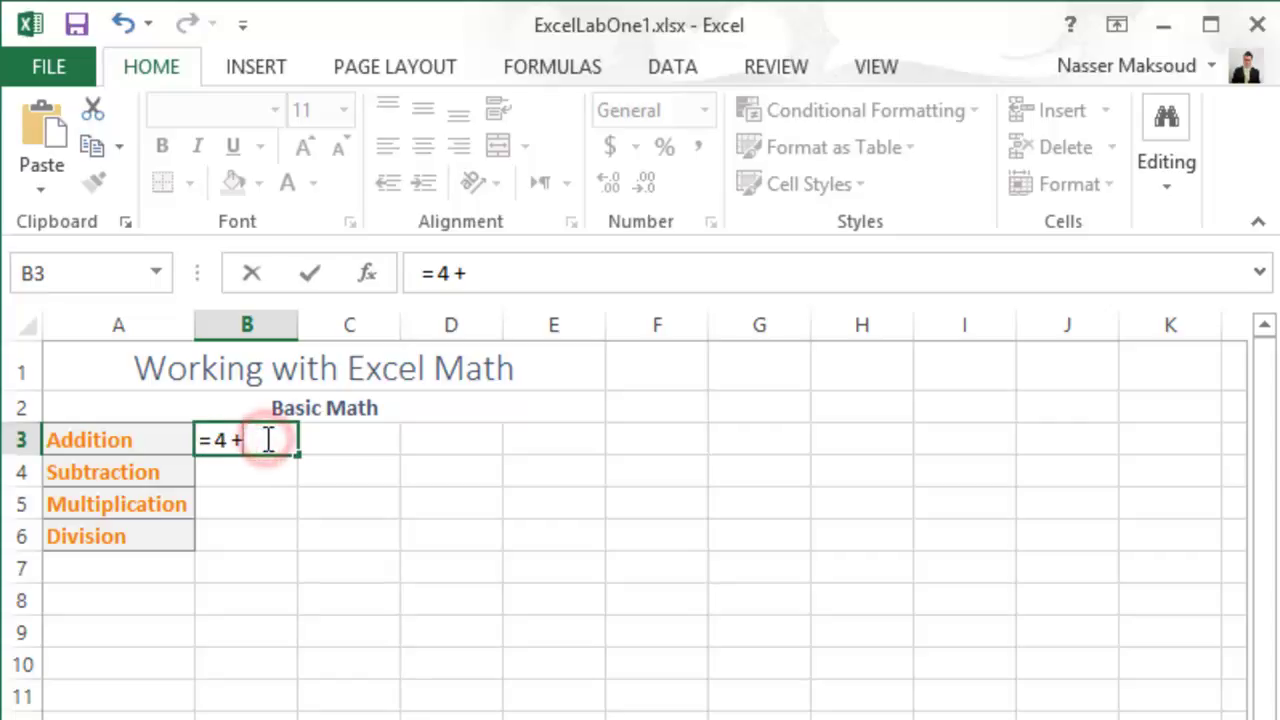
pyautogui.write('6')
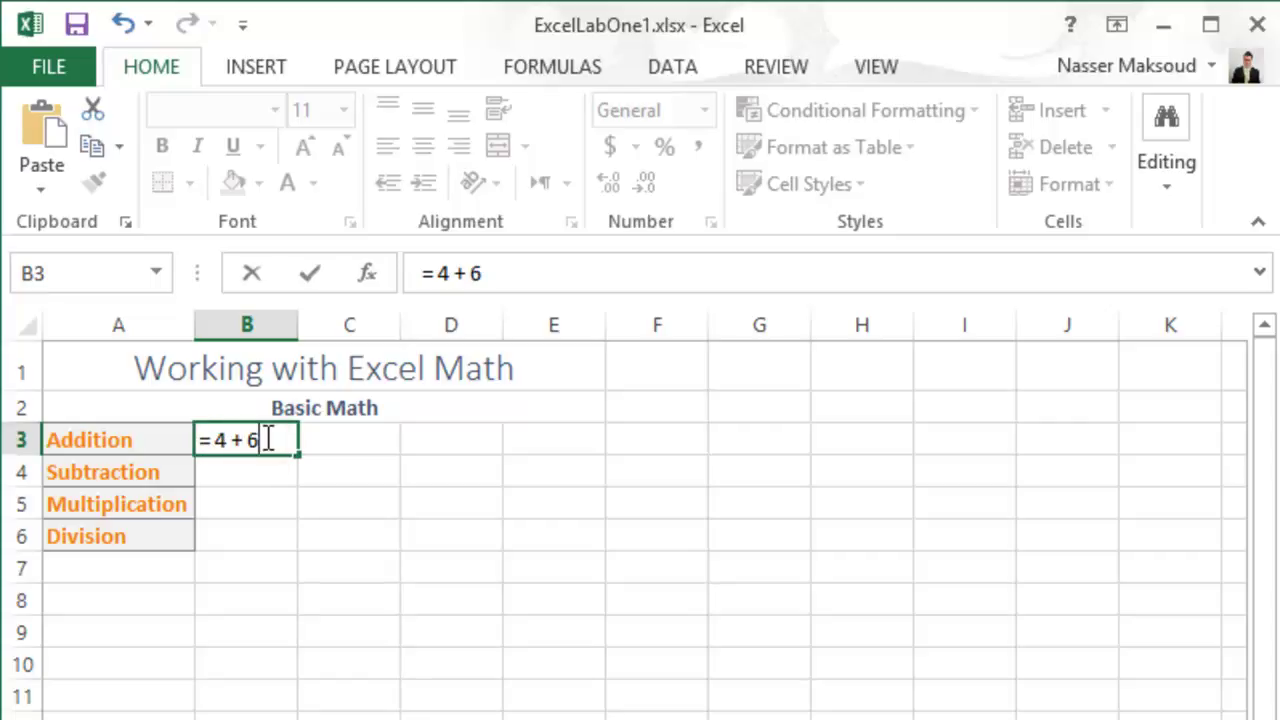
pyautogui.write(' /2')
pyautogui.press('Return')
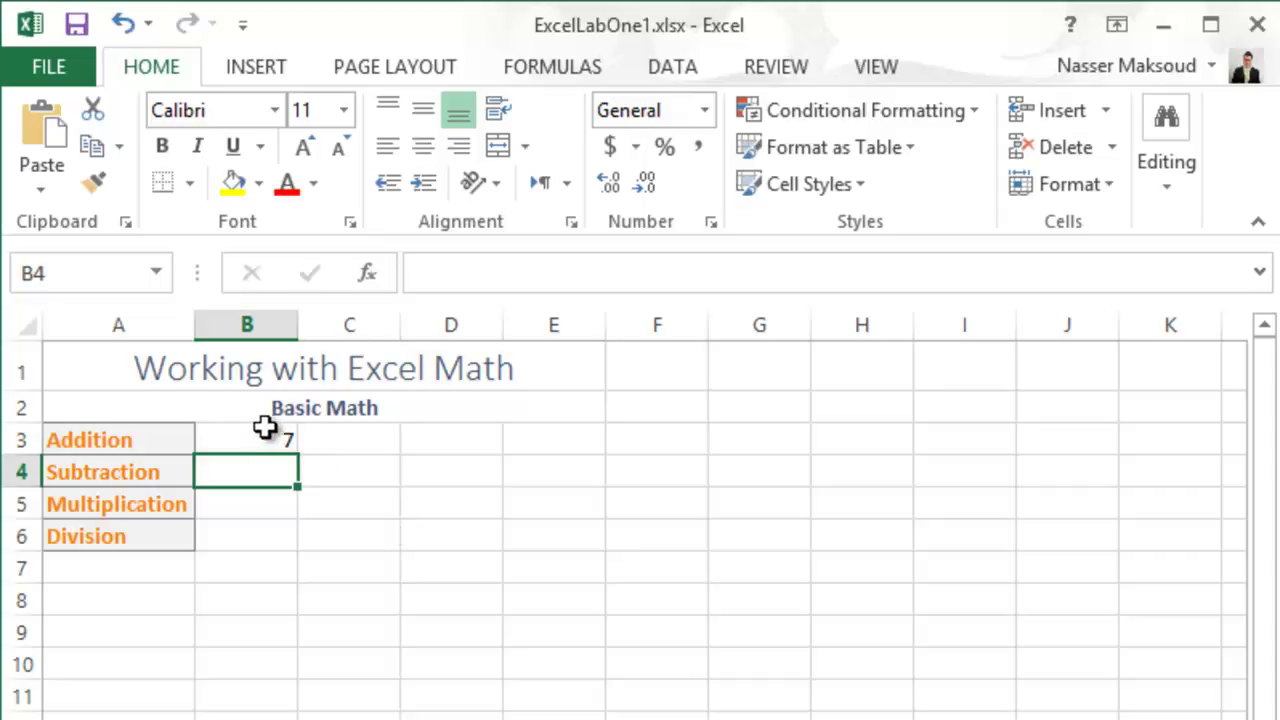
# Examine the formula stored in cell B3.
pyautogui.click(260, 441)
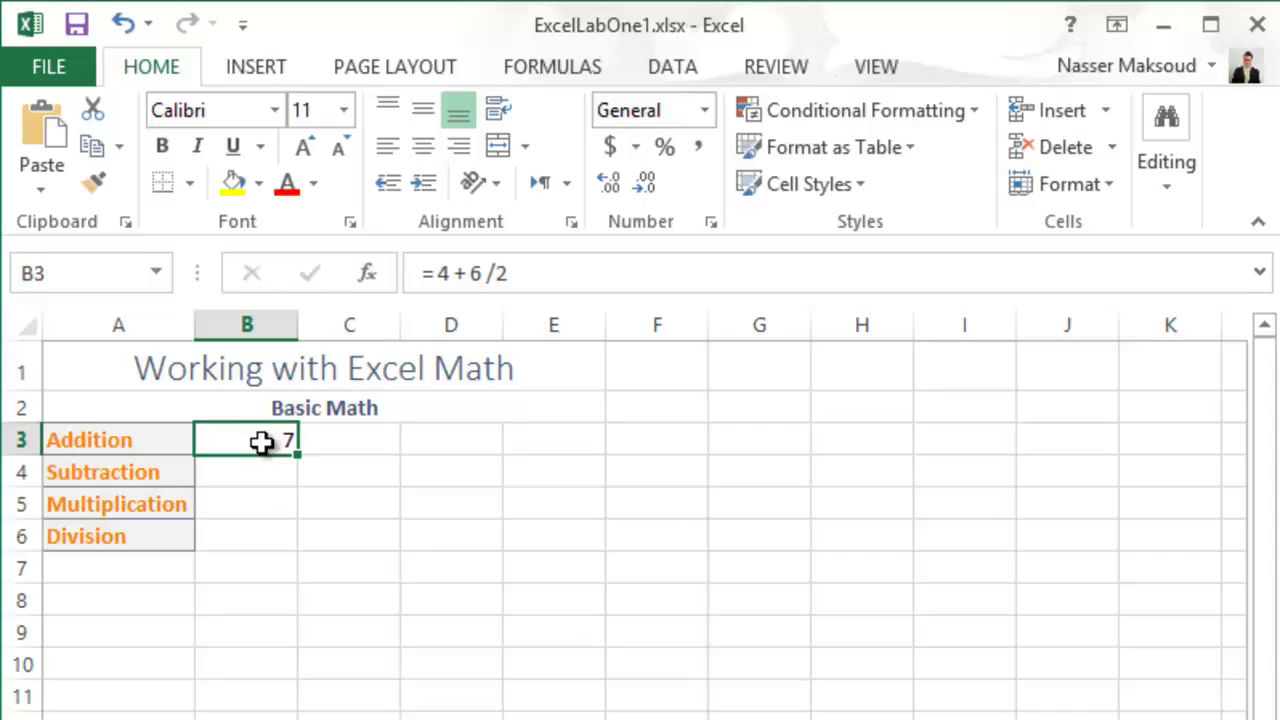
pyautogui.click(552, 271)
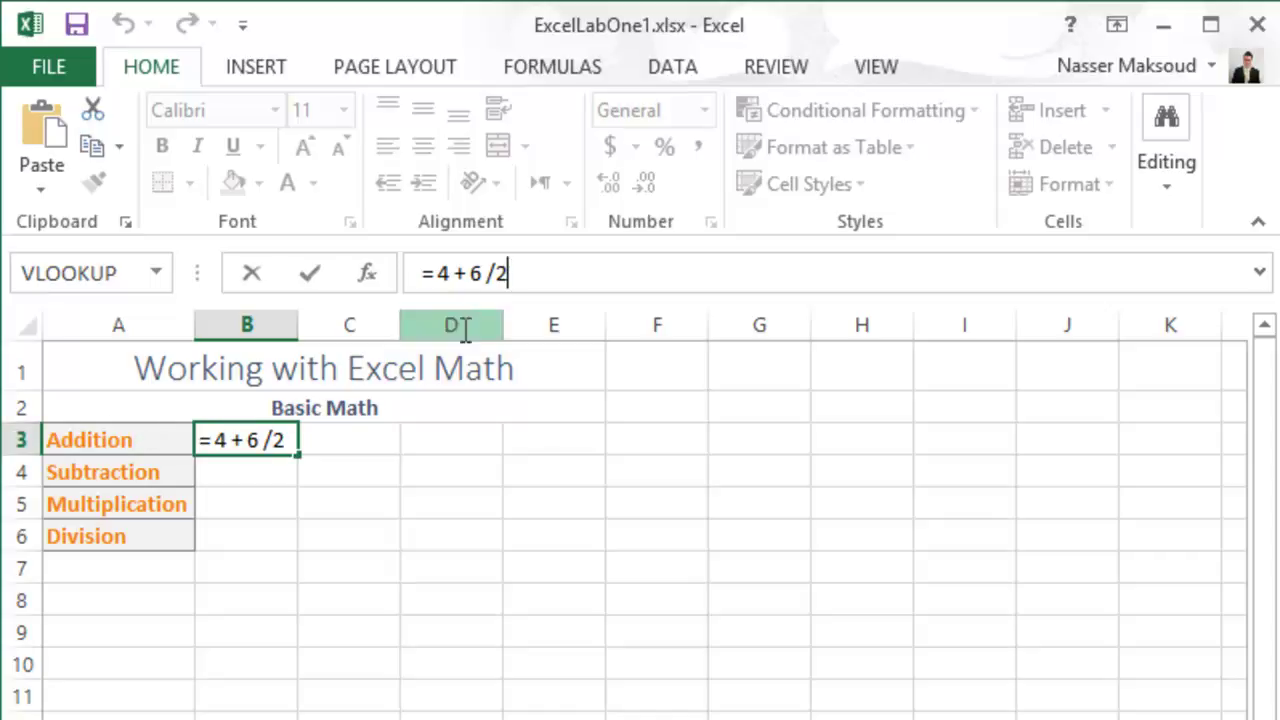
pyautogui.click(457, 443)
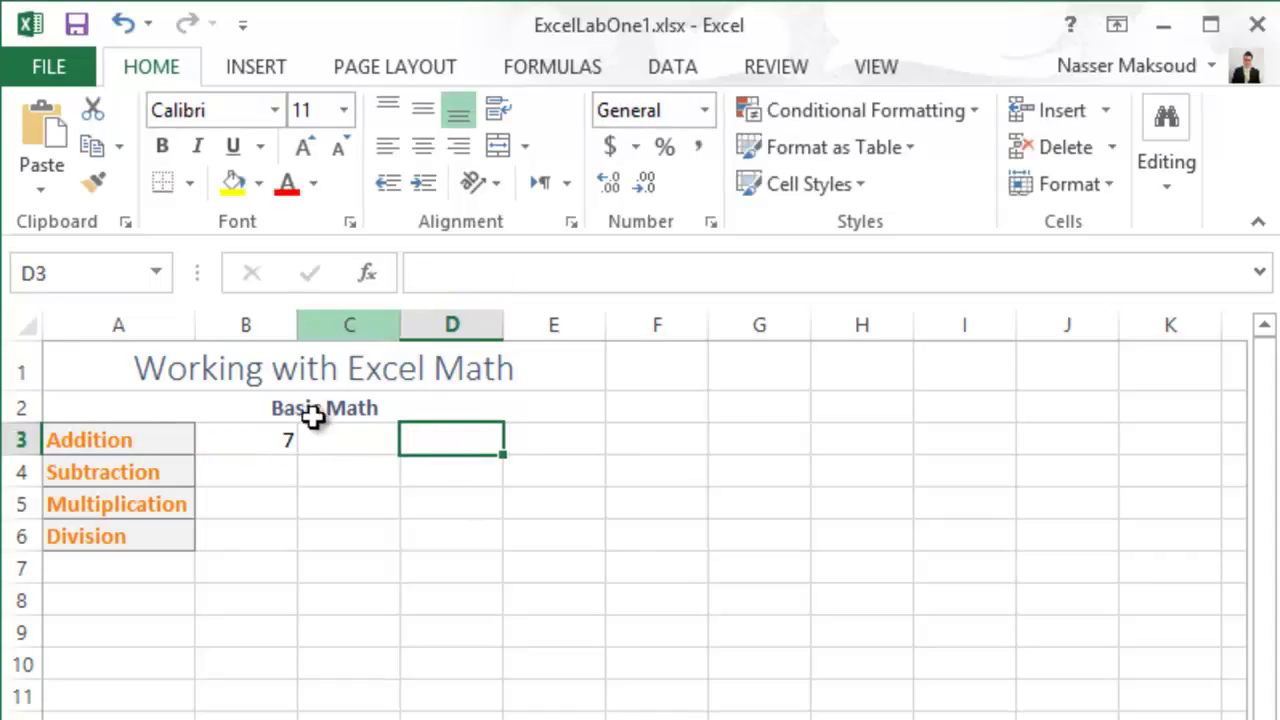
pyautogui.click(272, 447)
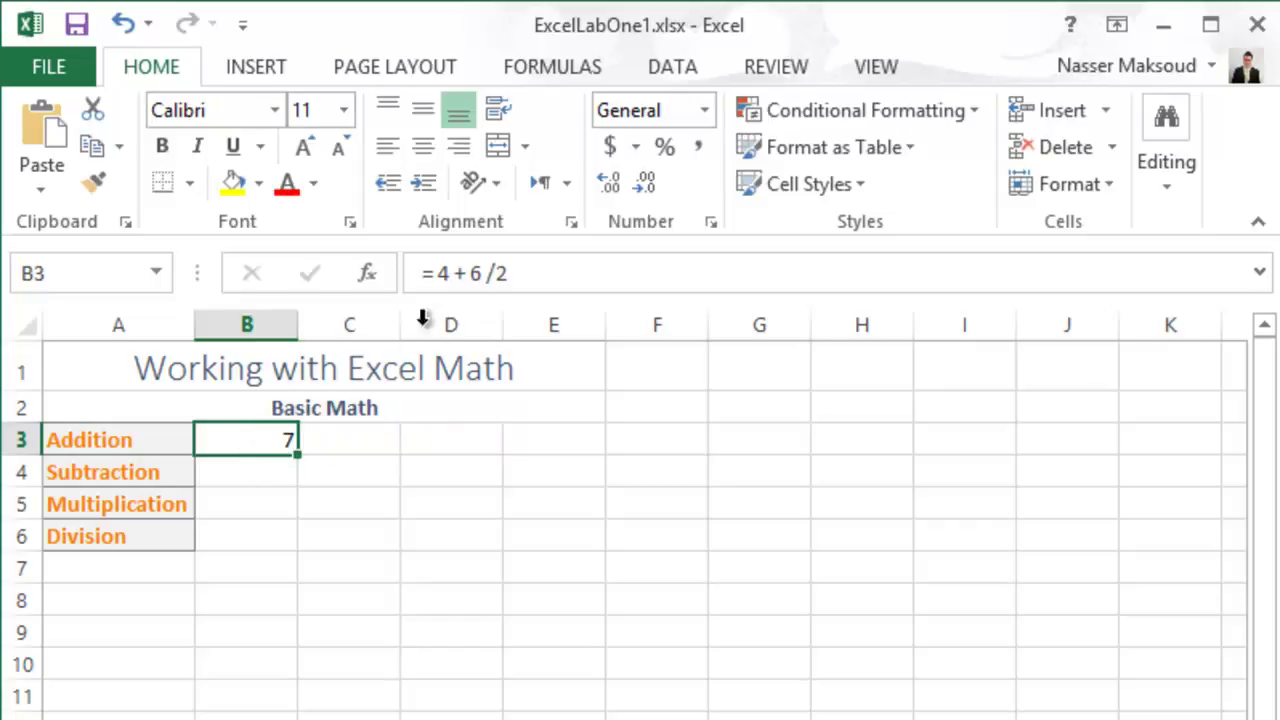
# Try to copy the formula text of B3 and paste it into D3 while B3 is still being edited.
pyautogui.click(530, 270)
pyautogui.moveTo(493, 272); pyautogui.dragTo(420, 280)
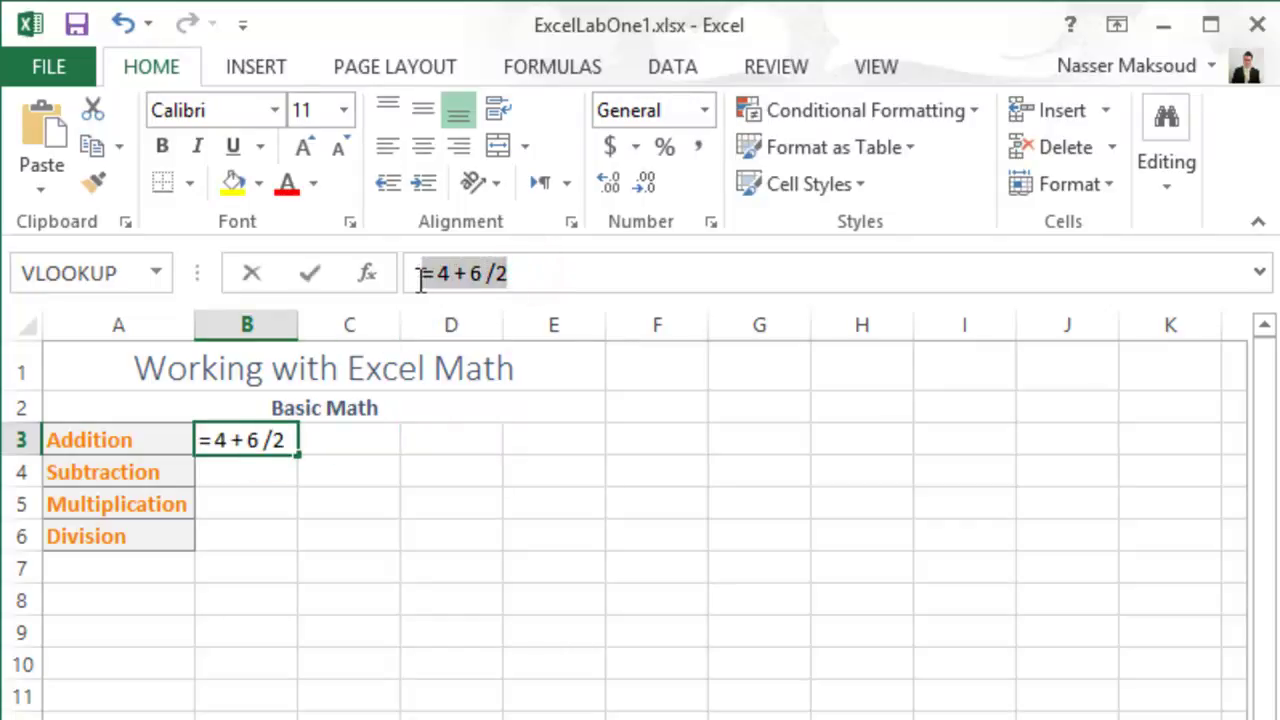
pyautogui.hotkey('ctrl', 'c')
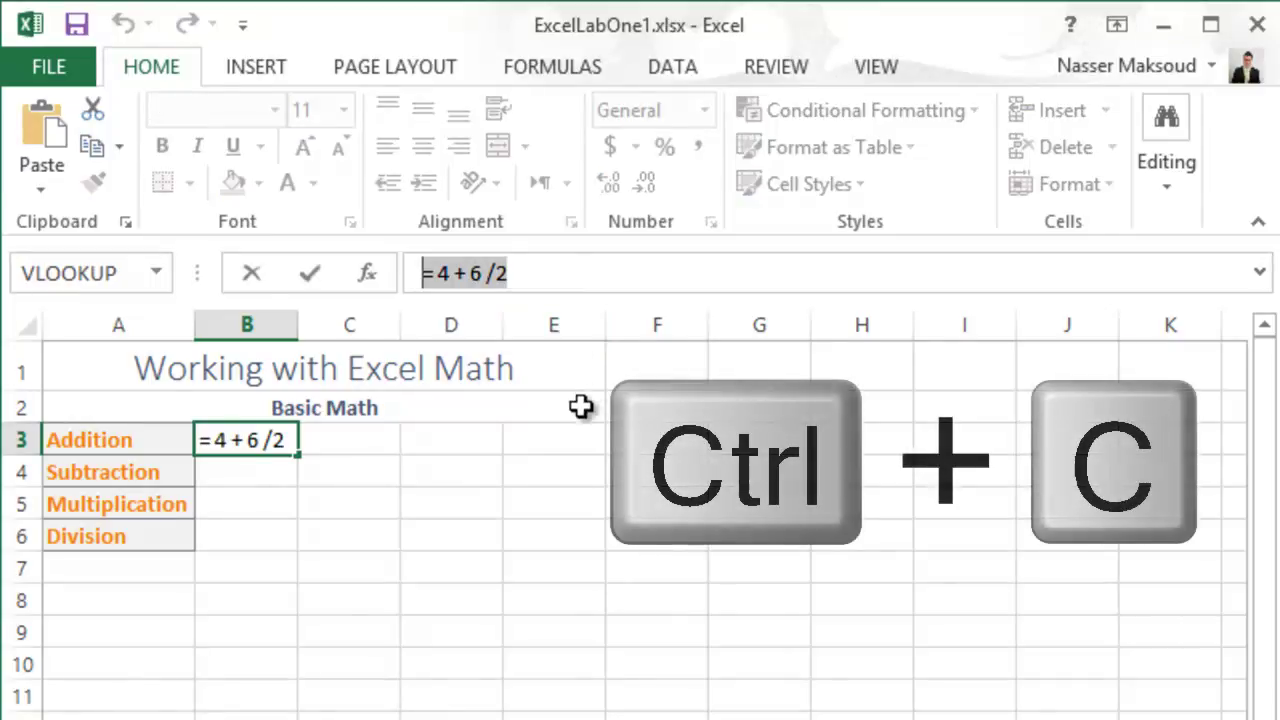
pyautogui.click(470, 445)
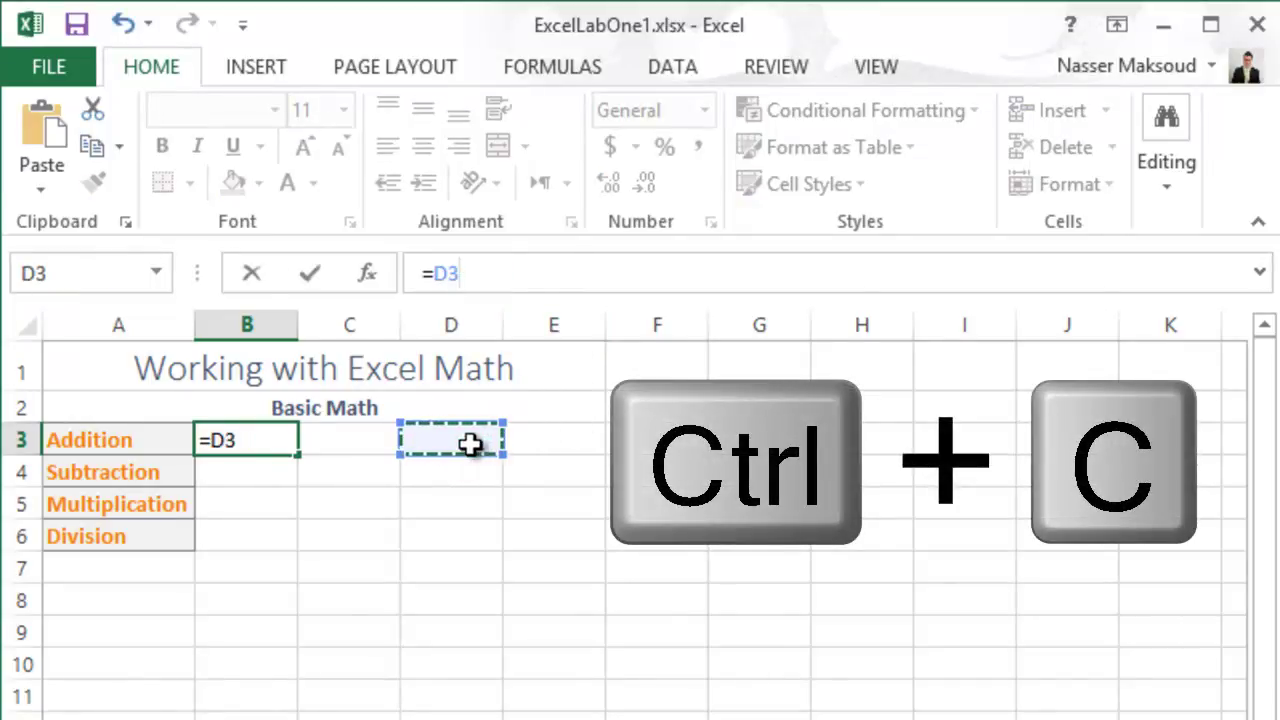
pyautogui.hotkey('ctrl', 'v')
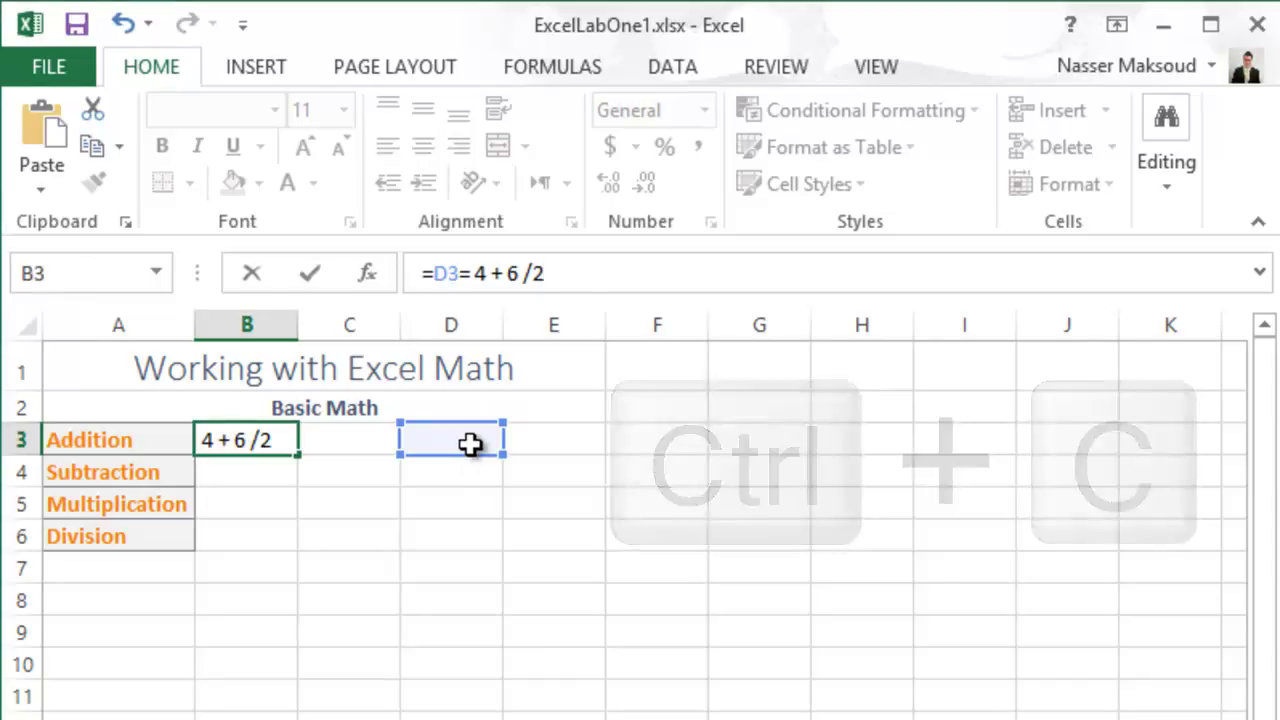
# Undo the pasted formula text and cancel the edit of cell B3.
pyautogui.hotkey('ctrl', 'z')
pyautogui.hotkey('ctrl', 'y')
pyautogui.hotkey('ctrl', 'z')
pyautogui.press('Escape')
pyautogui.hotkey('ctrl', 'y')
pyautogui.hotkey('ctrl', 'z')
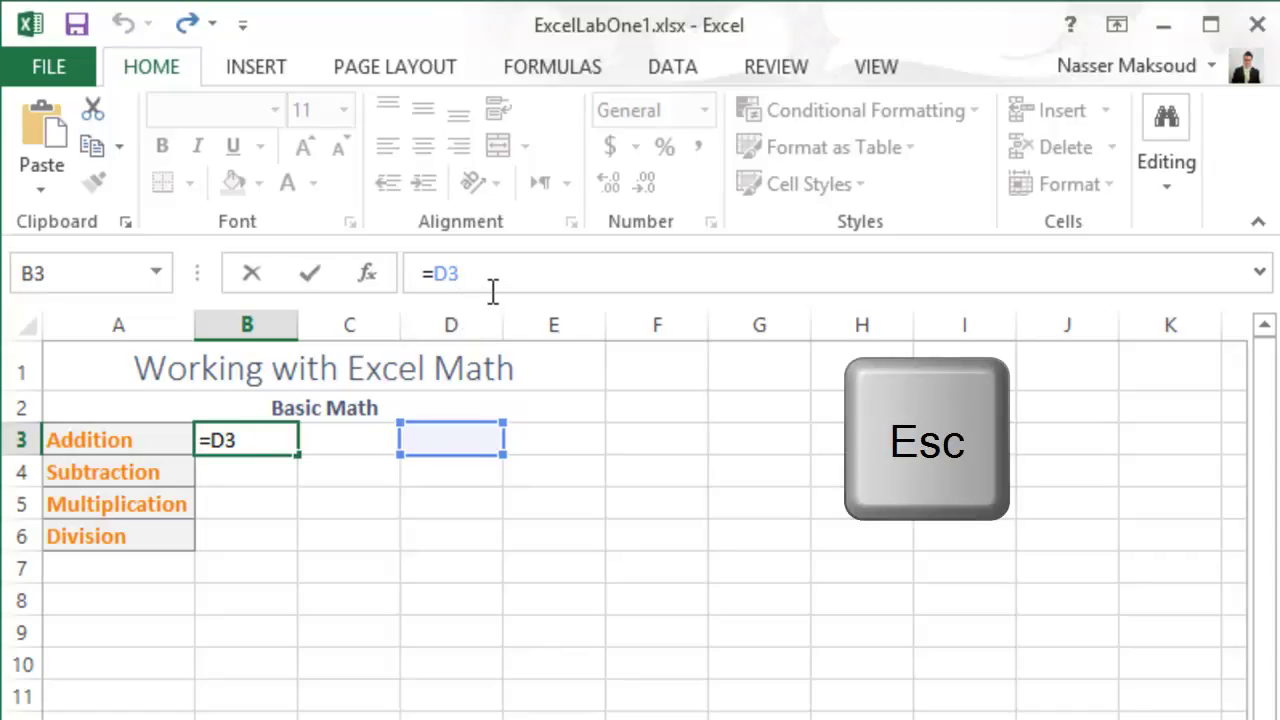
pyautogui.press('Escape')
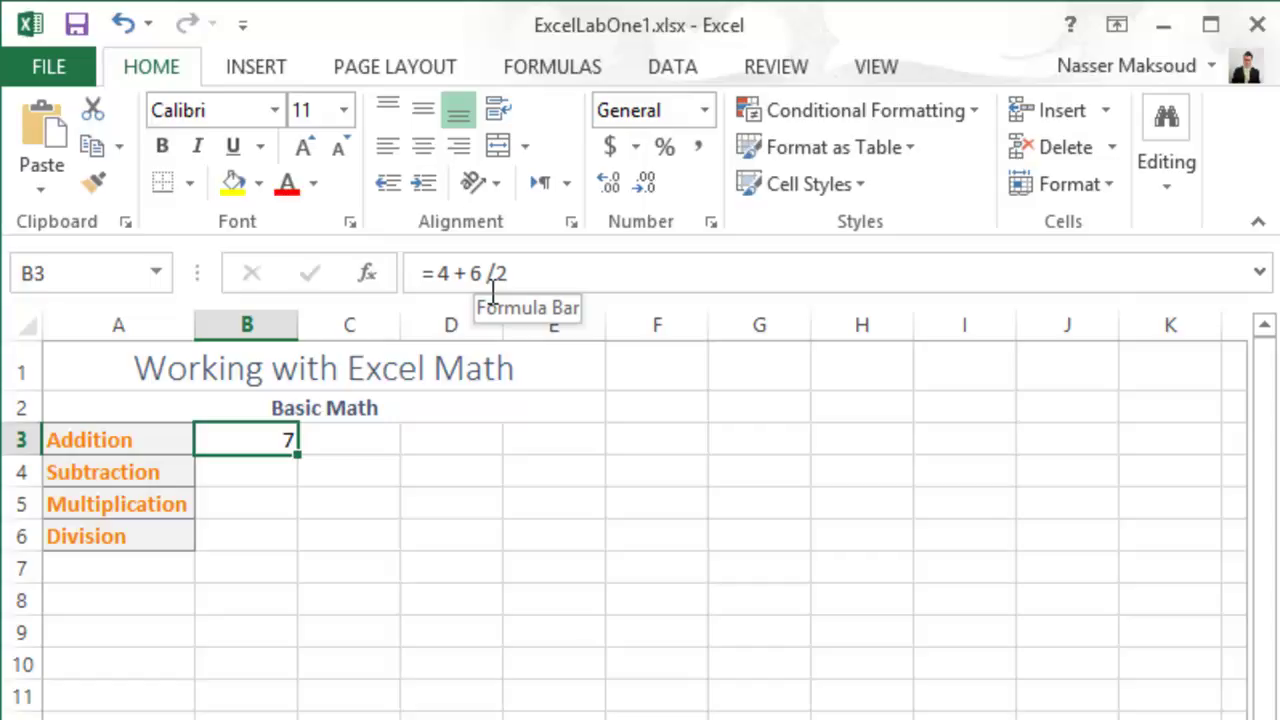
# Write the formula =4 + 6 /2 in cell D3.
pyautogui.click(449, 446)
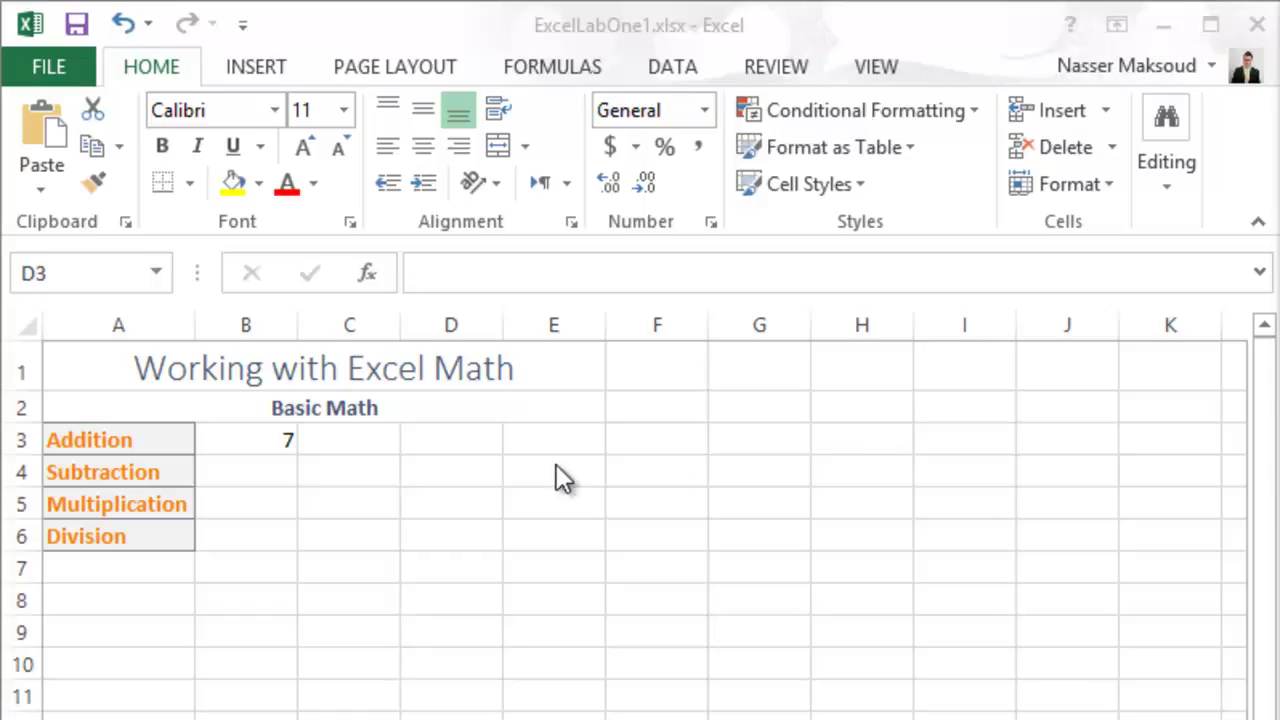
pyautogui.click(420, 441)
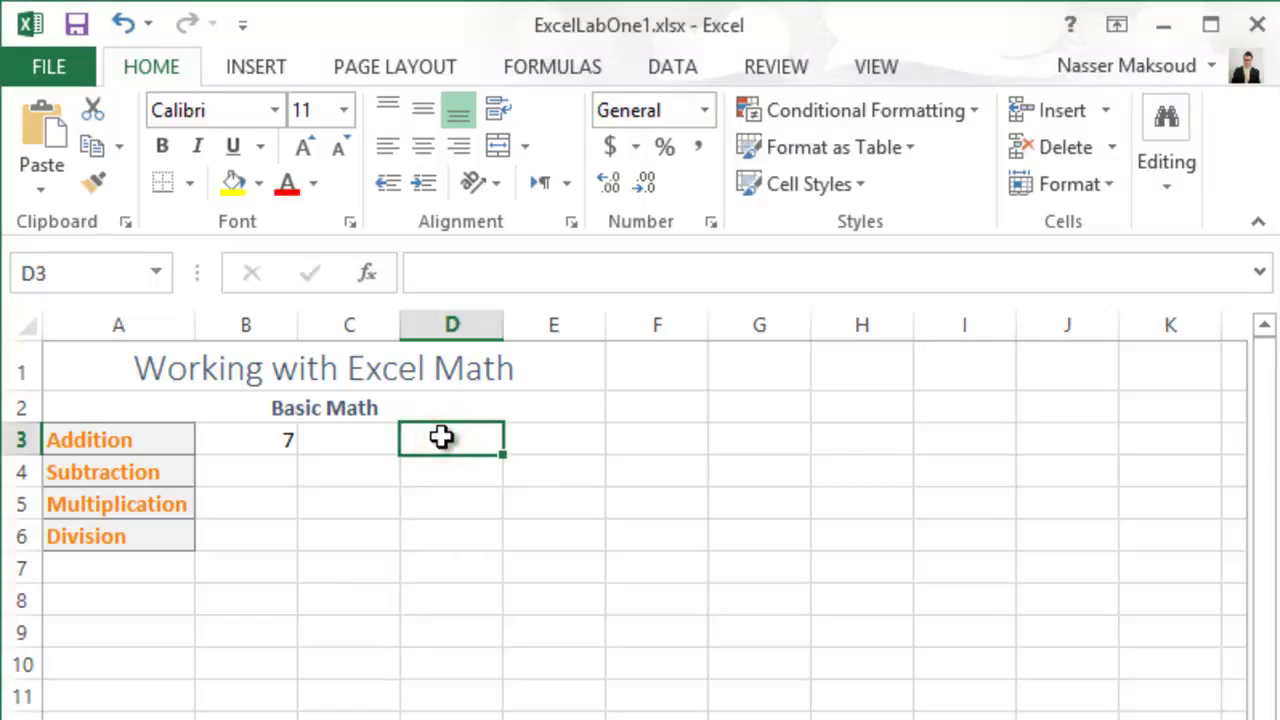
pyautogui.doubleClick(441, 437)
pyautogui.write('=')
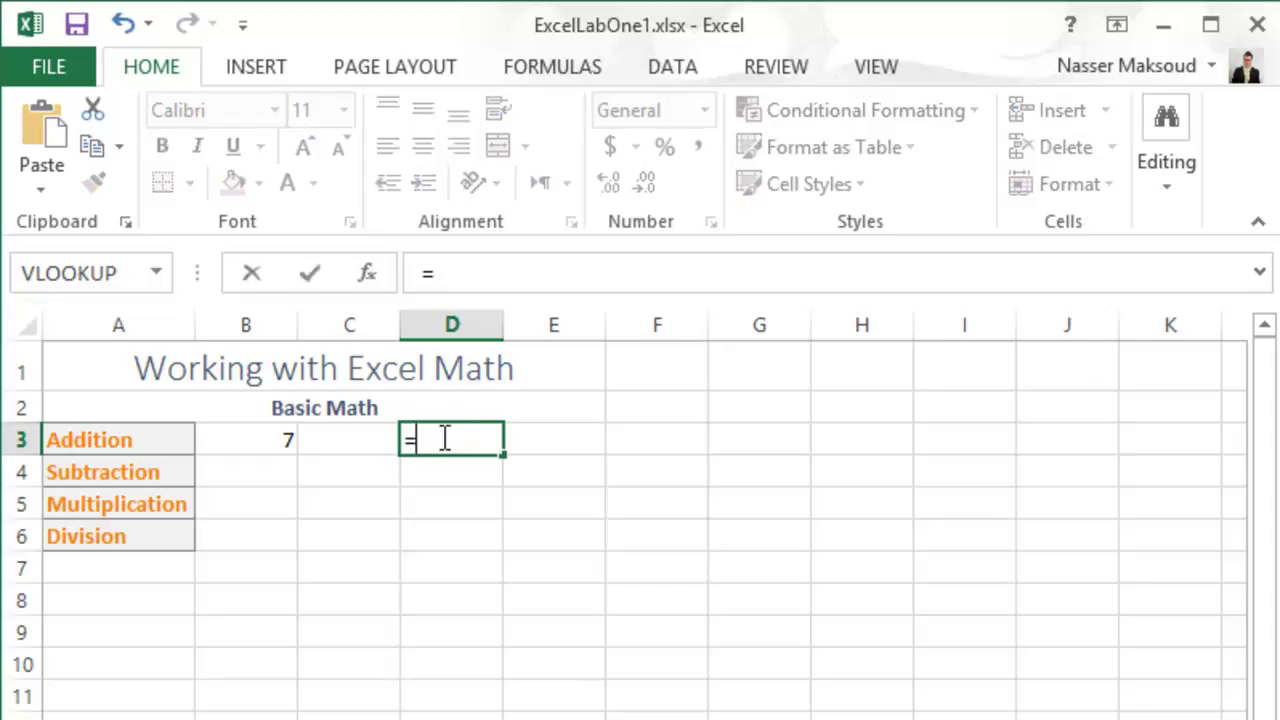
pyautogui.write('4 +')
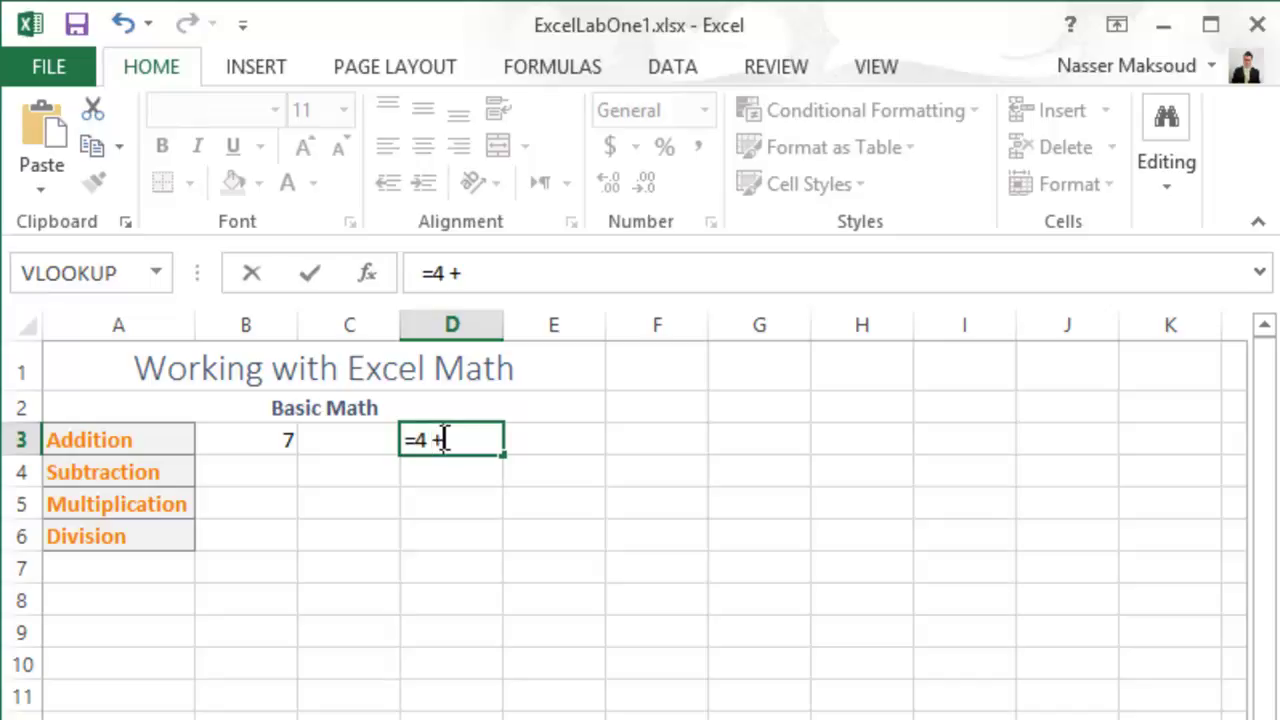
pyautogui.write(' 6 /2')
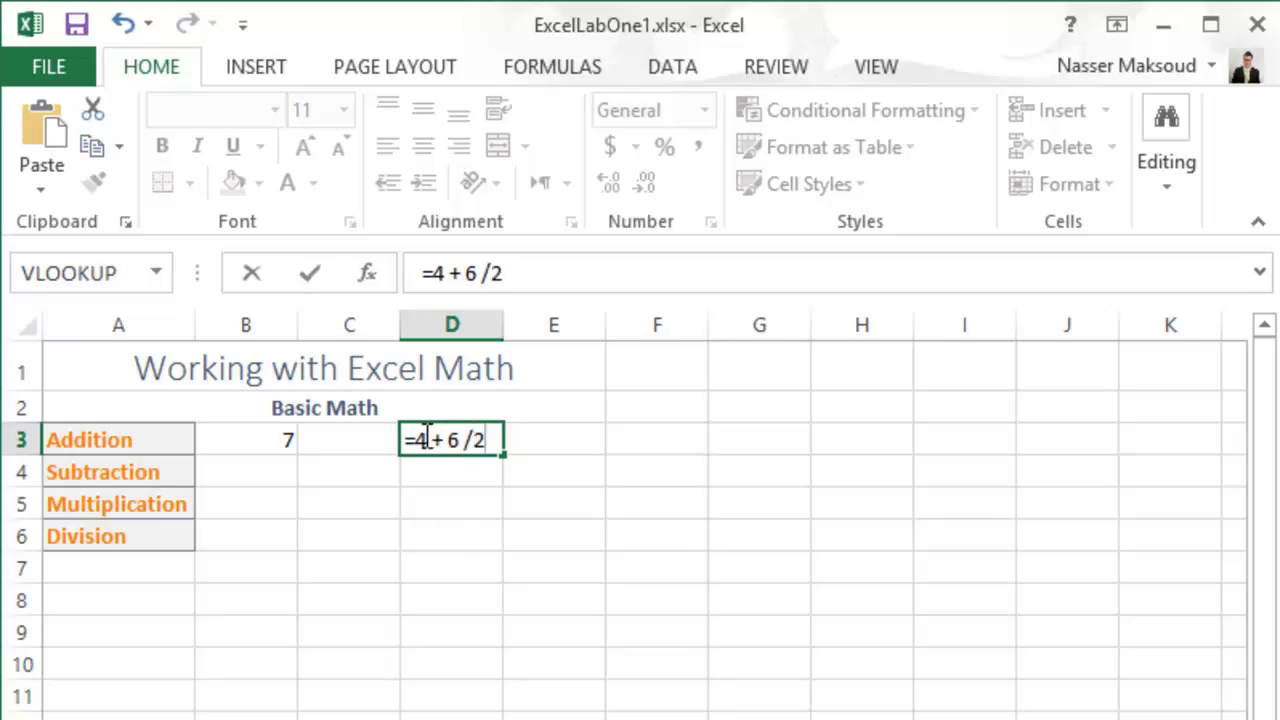
# Enclose 4 + 6 in parentheses so that D3 holds = (4 + 6) /2, and commit the formula.
pyautogui.click(415, 440)
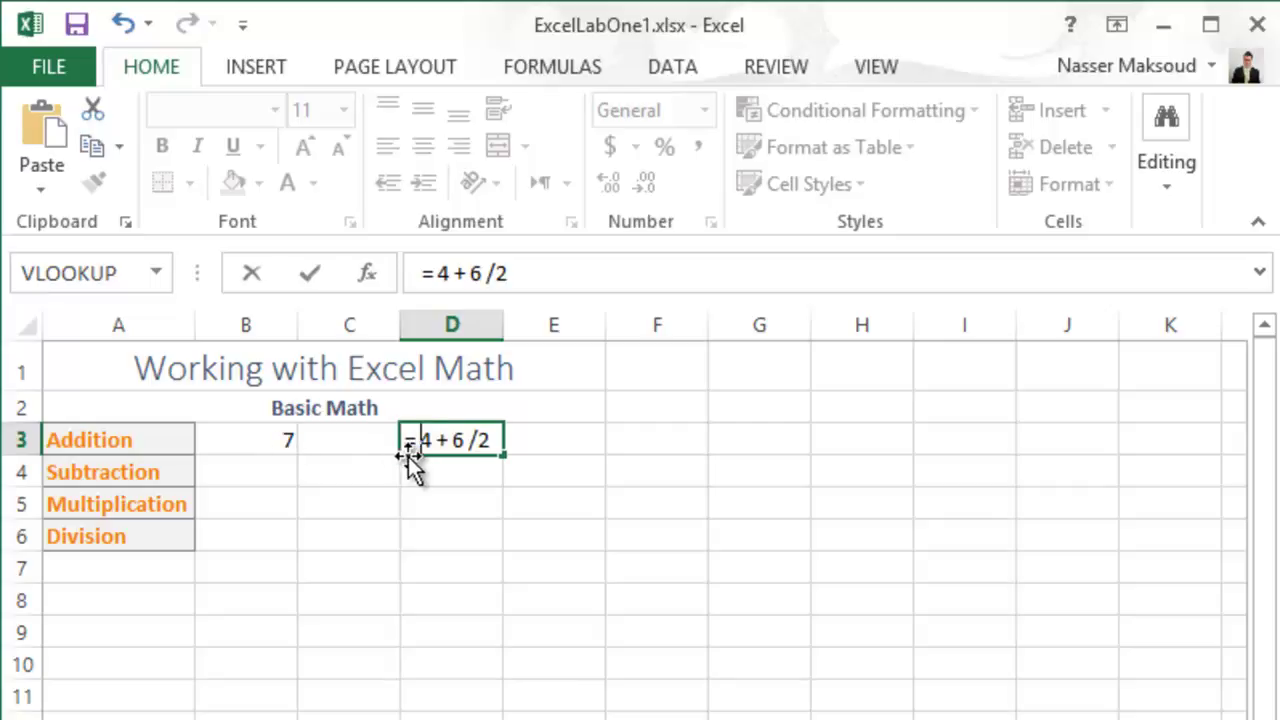
pyautogui.write('(')
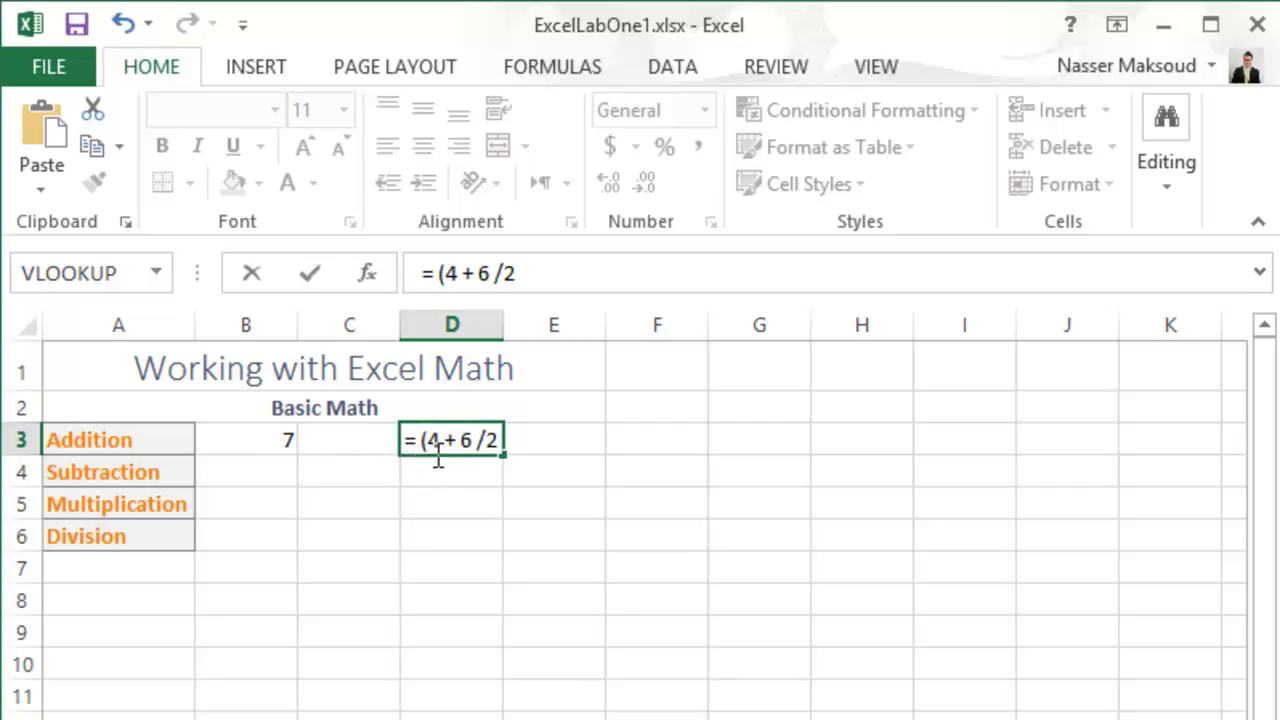
pyautogui.click(472, 440)
pyautogui.write(')')
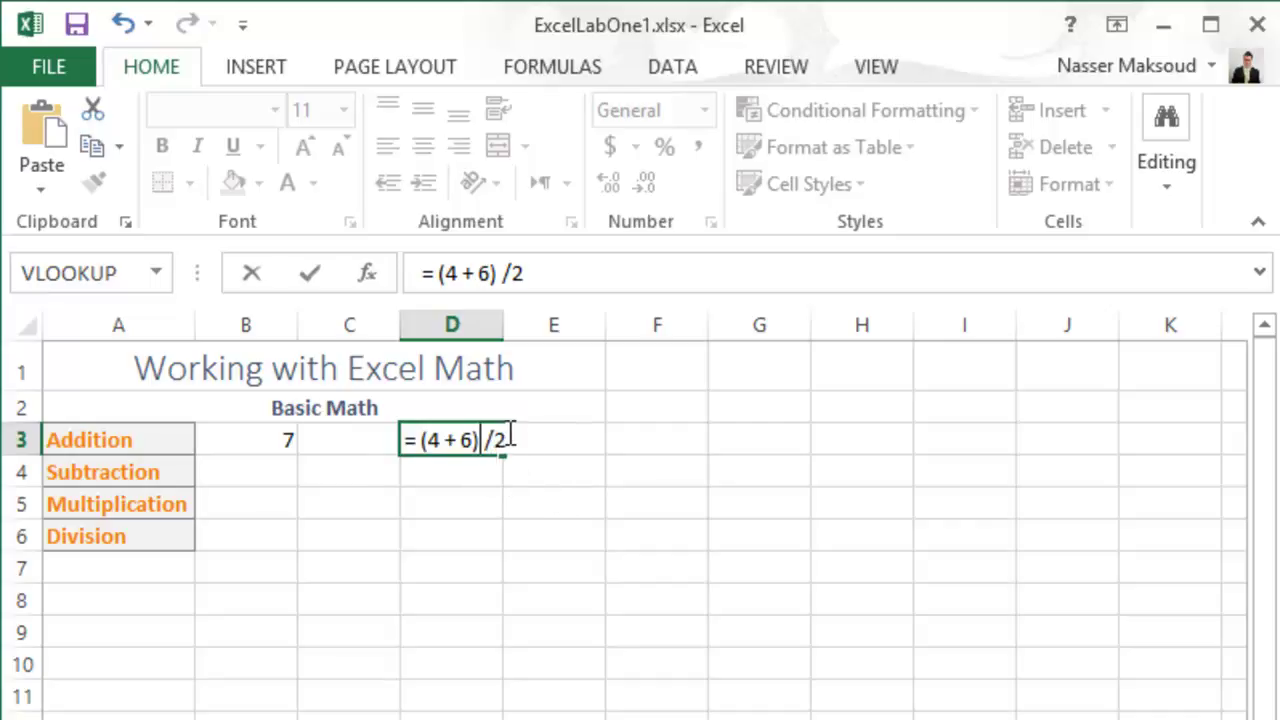
pyautogui.press('Return')
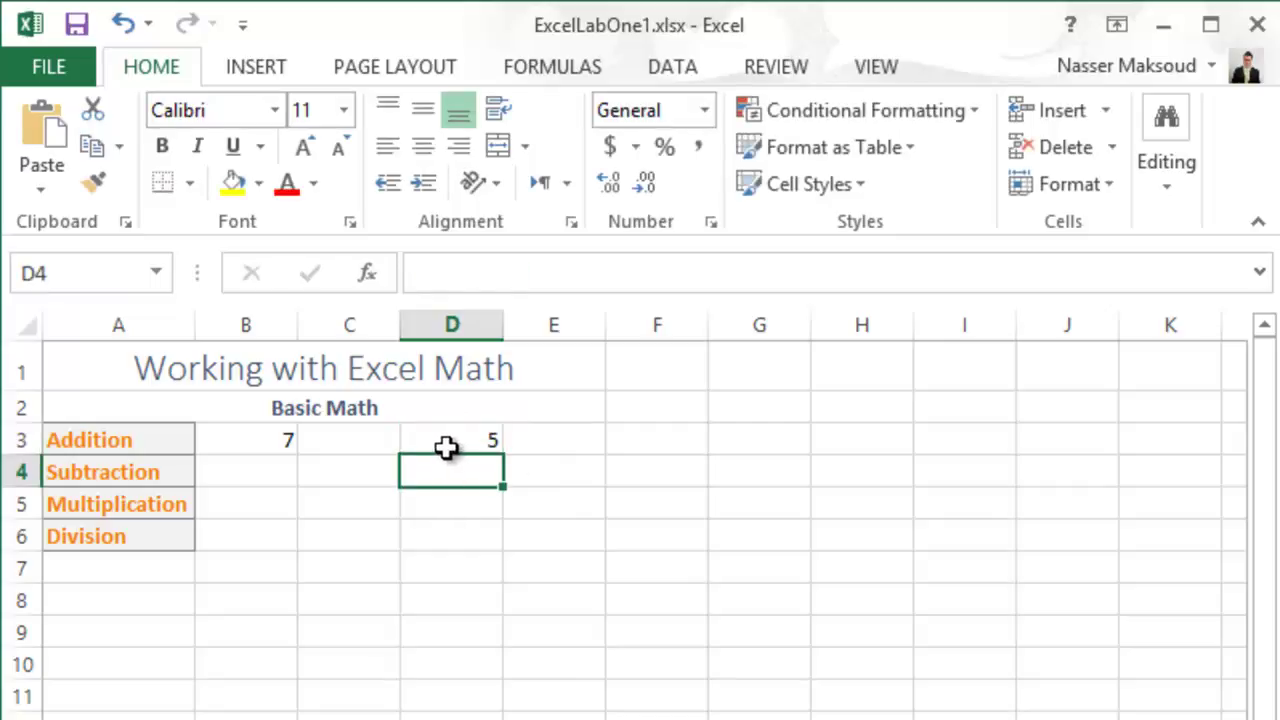
# Try replacing the formula in D3 with a reference to cell B3, and cancel the edit.
pyautogui.click(460, 440)
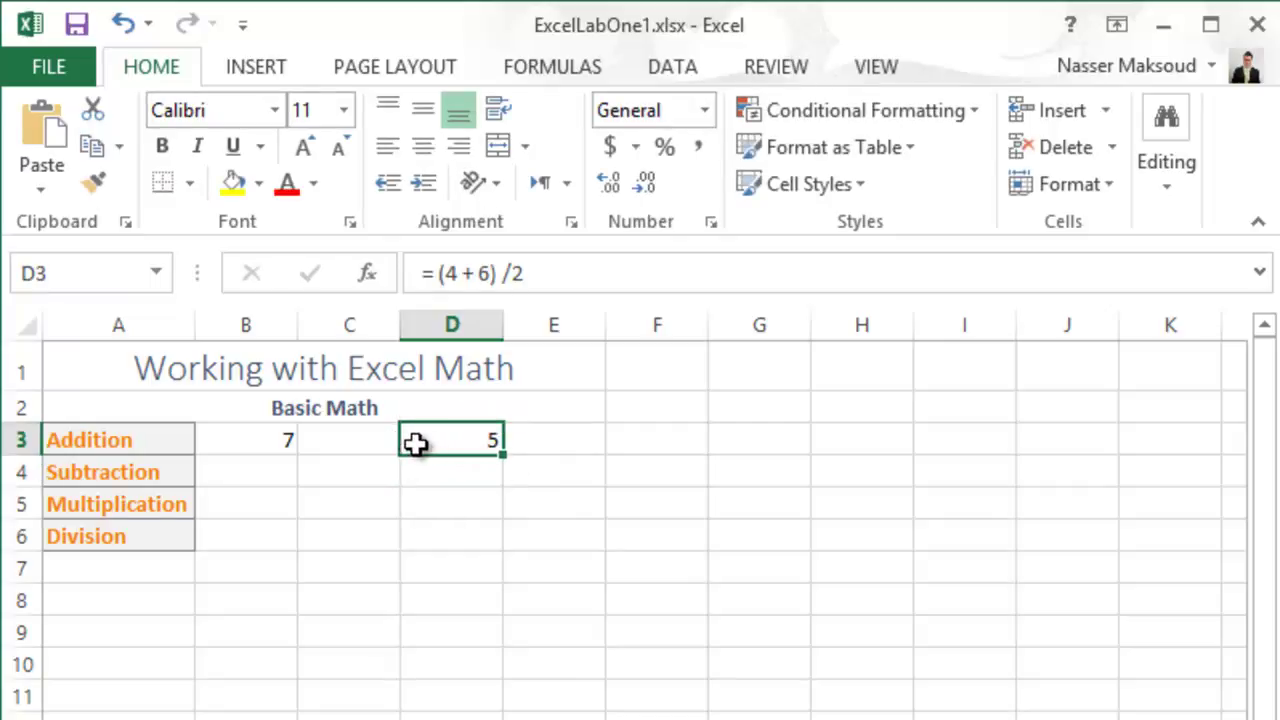
pyautogui.moveTo(551, 277); pyautogui.dragTo(412, 263)
pyautogui.write('=')
pyautogui.click(272, 440)
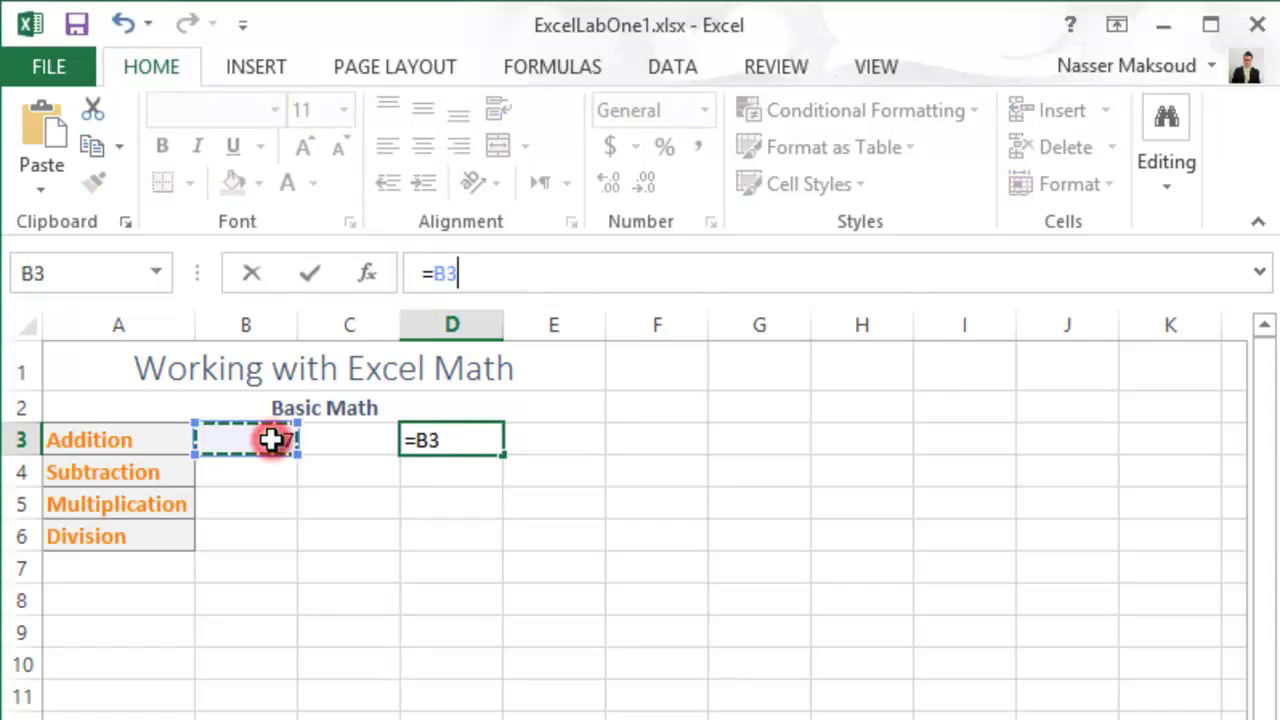
pyautogui.press('Escape')
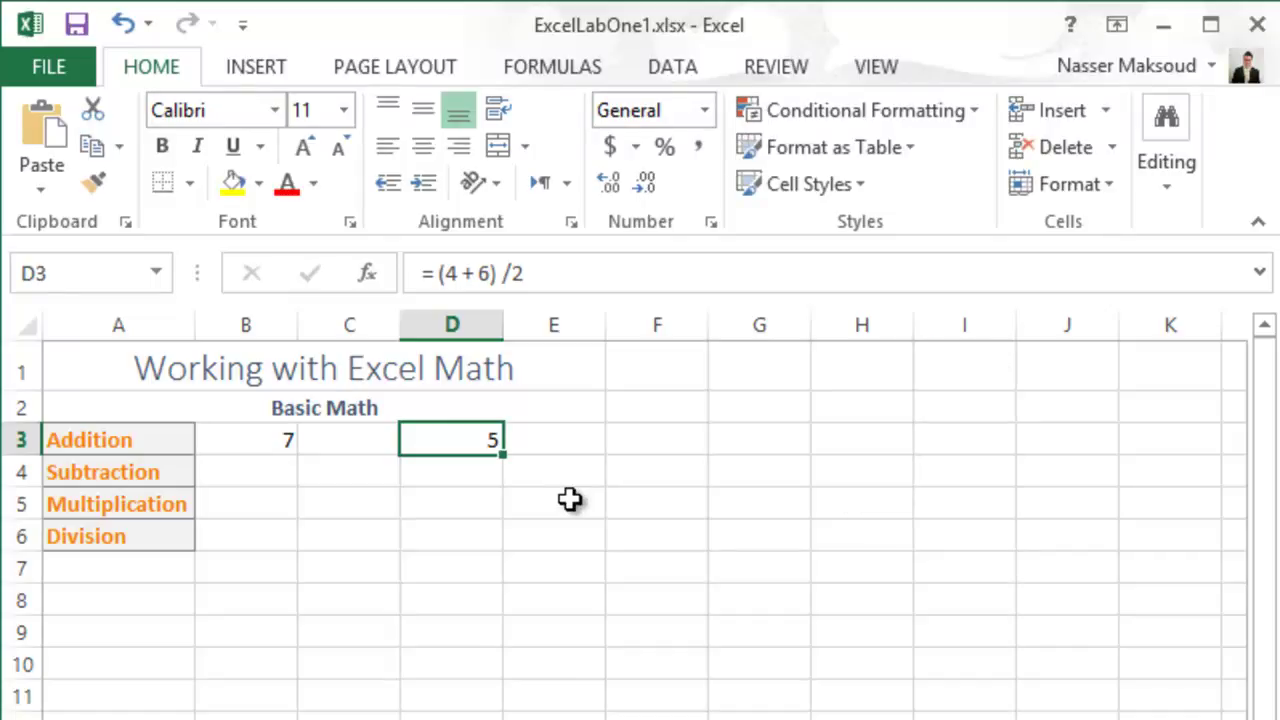
# Examine the formula in cell B3, highlighting the 6 /2 term and the 4 + 6 term in turn.
pyautogui.click(277, 440)
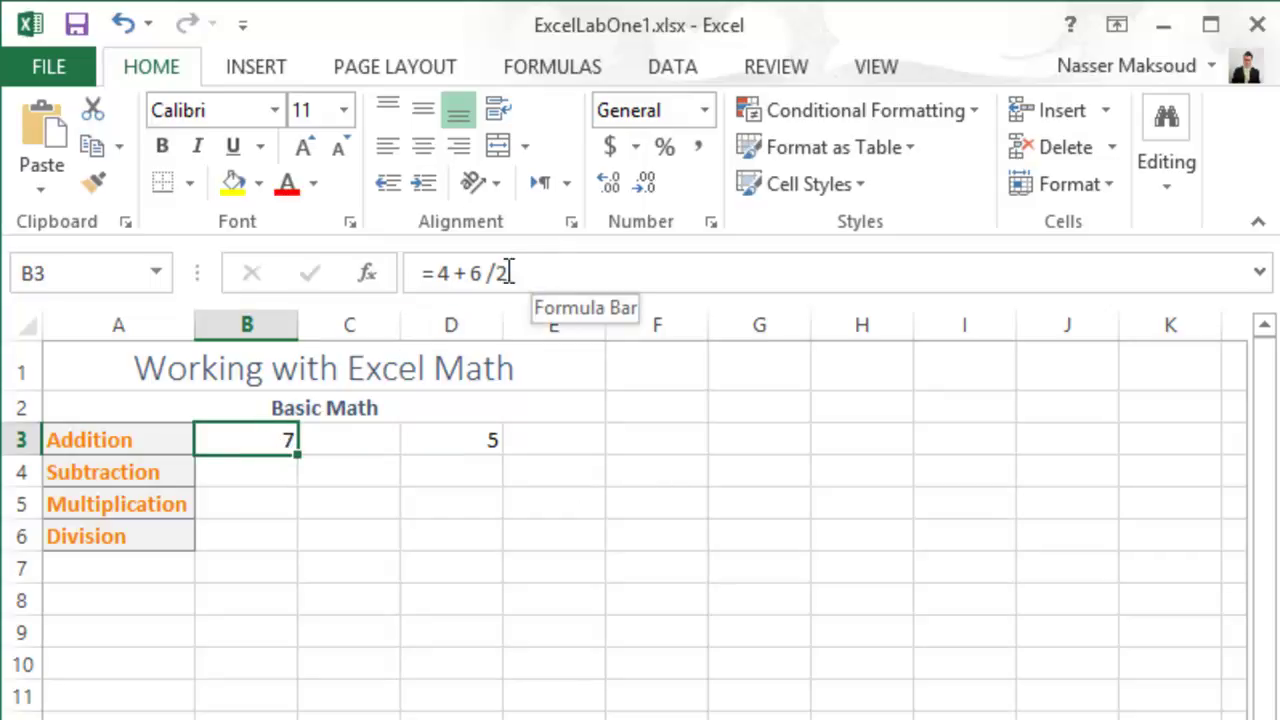
pyautogui.moveTo(470, 274); pyautogui.dragTo(520, 273)
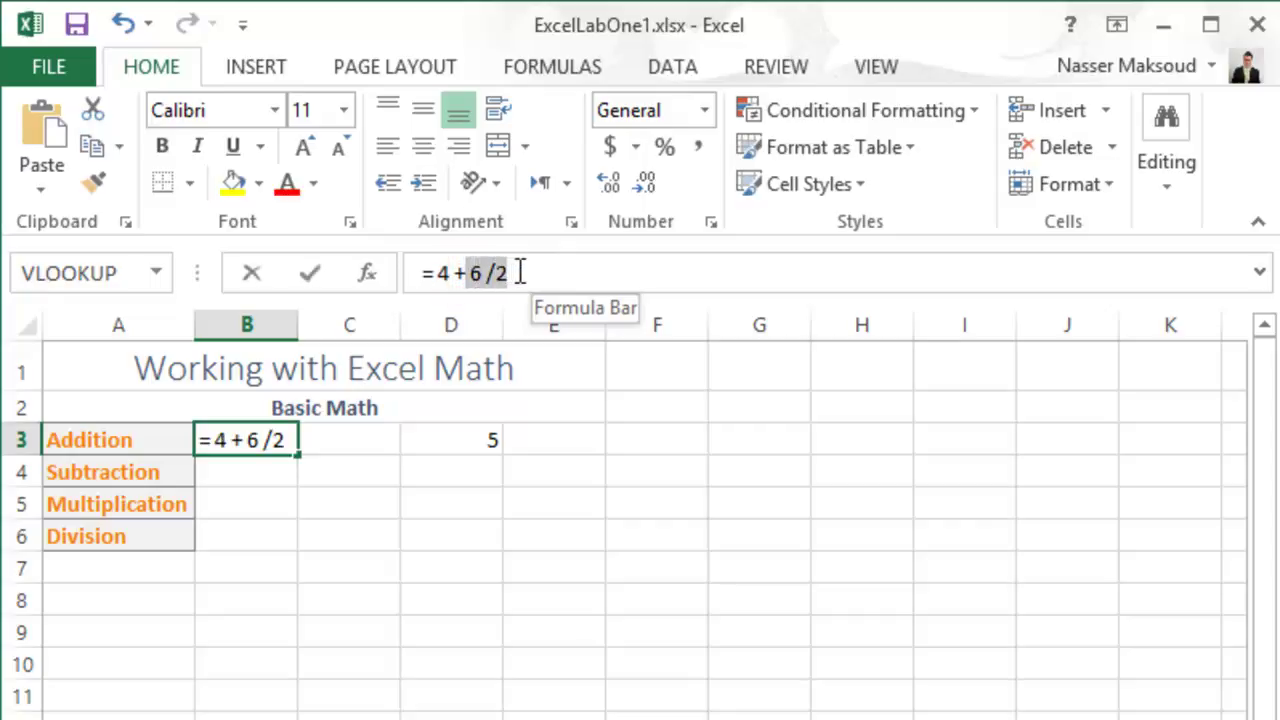
pyautogui.click(466, 272)
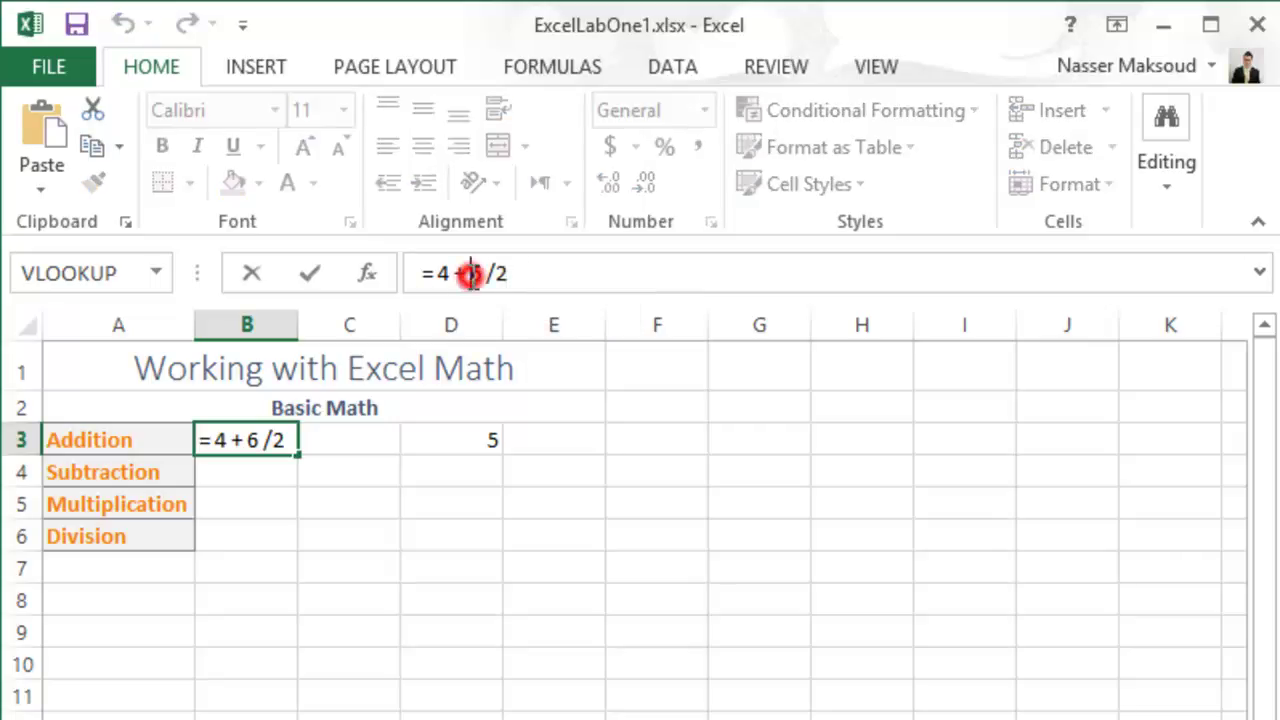
pyautogui.click(472, 272)
pyautogui.moveTo(472, 272); pyautogui.dragTo(522, 273)
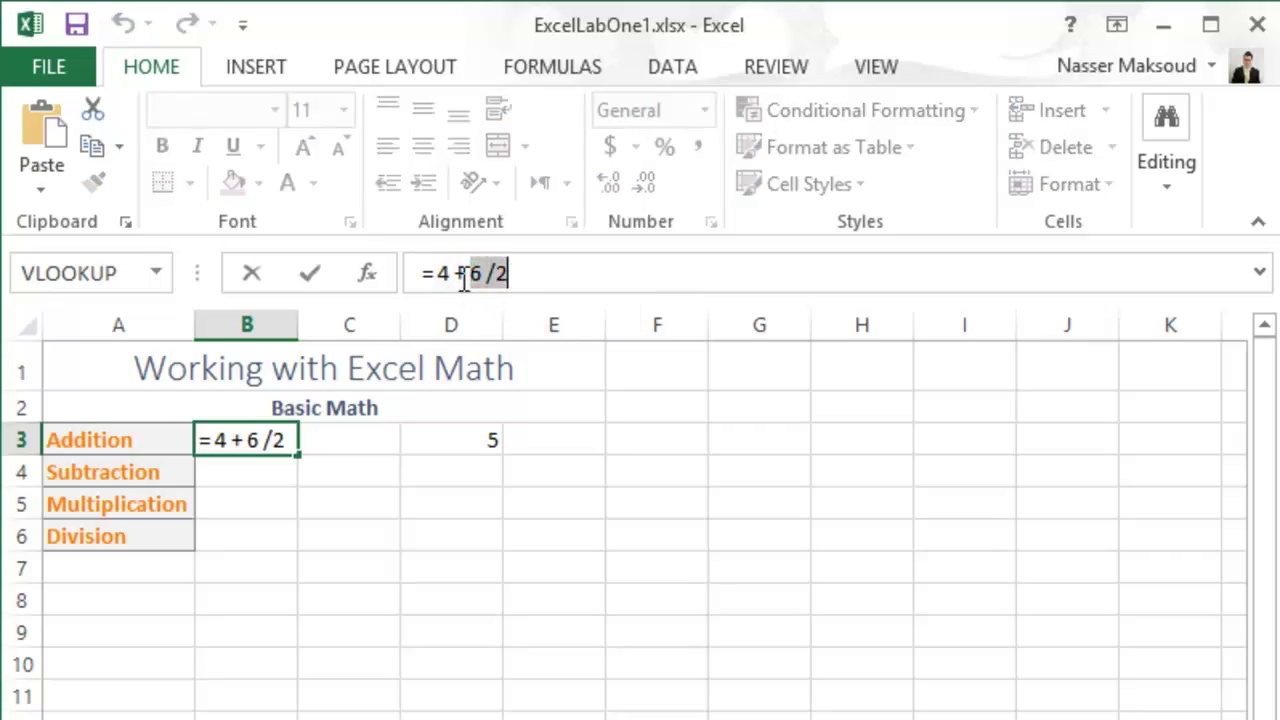
pyautogui.moveTo(439, 272); pyautogui.dragTo(482, 273)
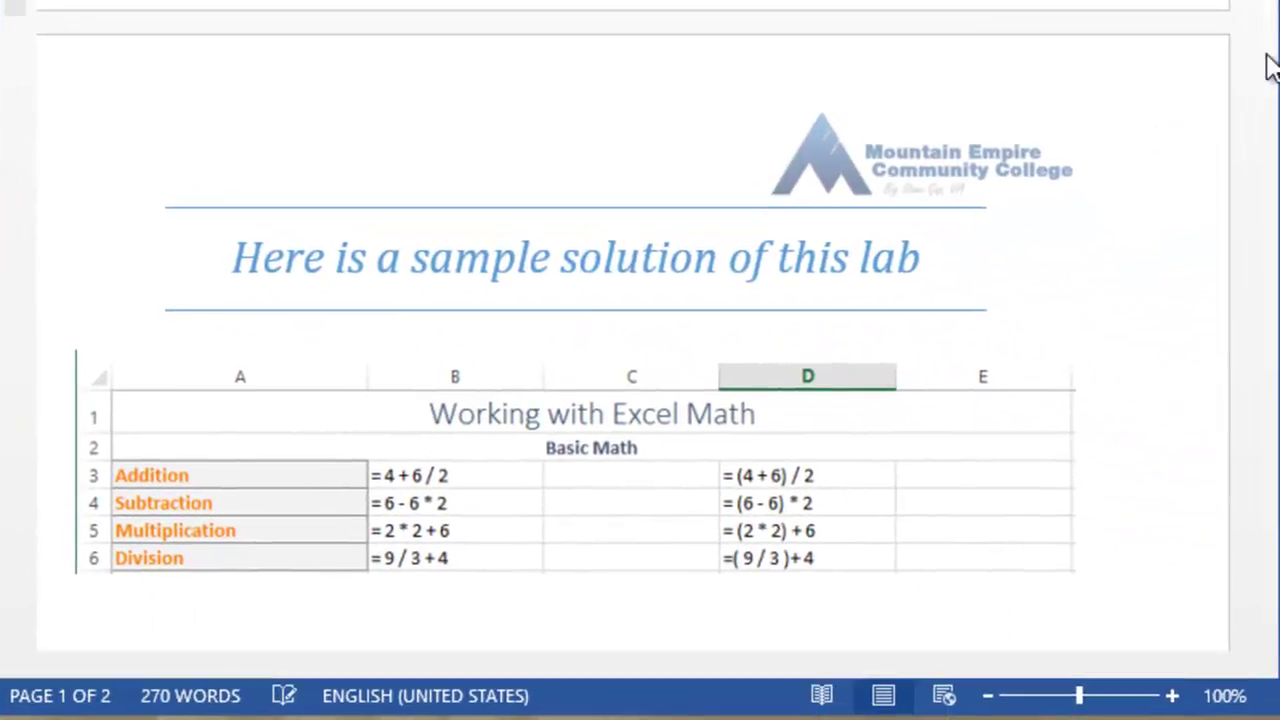
# Switch to the Word instructions and review the sample solution and the Order of Operation list.
pyautogui.moveTo(1265, 62); pyautogui.dragTo(1265, 250)
pyautogui.scroll(10, 700, 447)
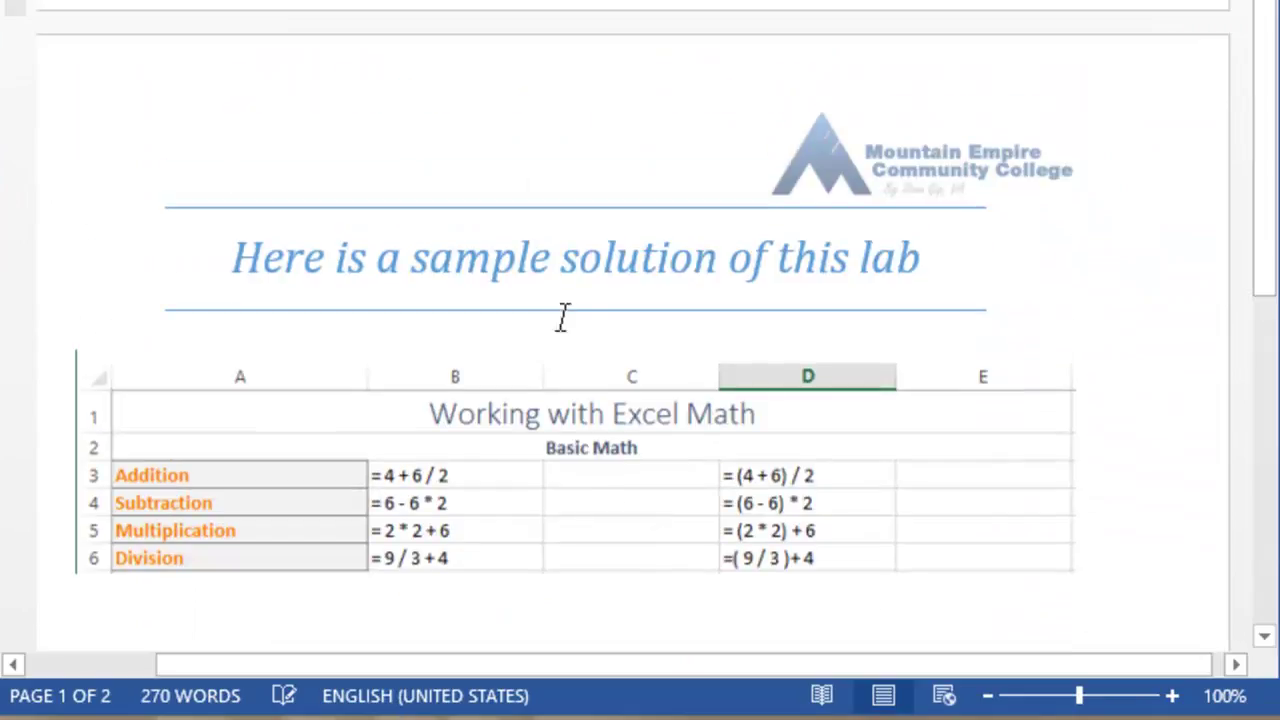
pyautogui.scroll(-8, 1043, 306)
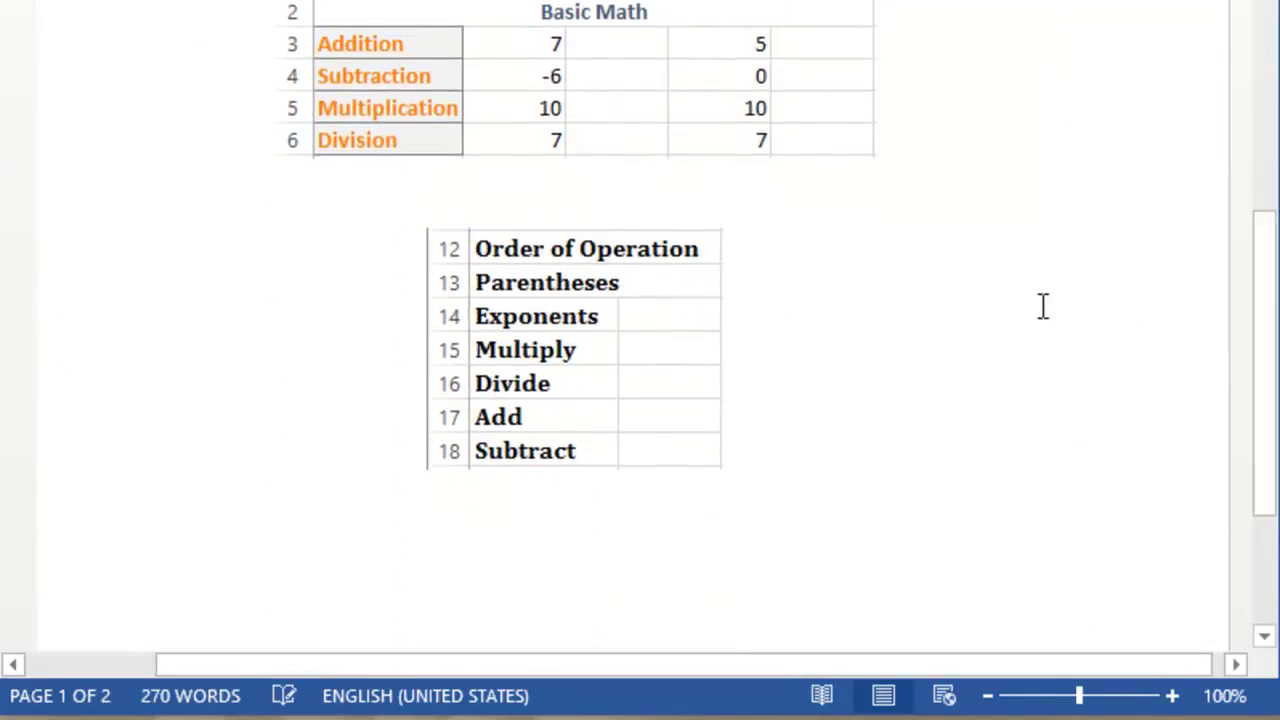
pyautogui.click(609, 349)
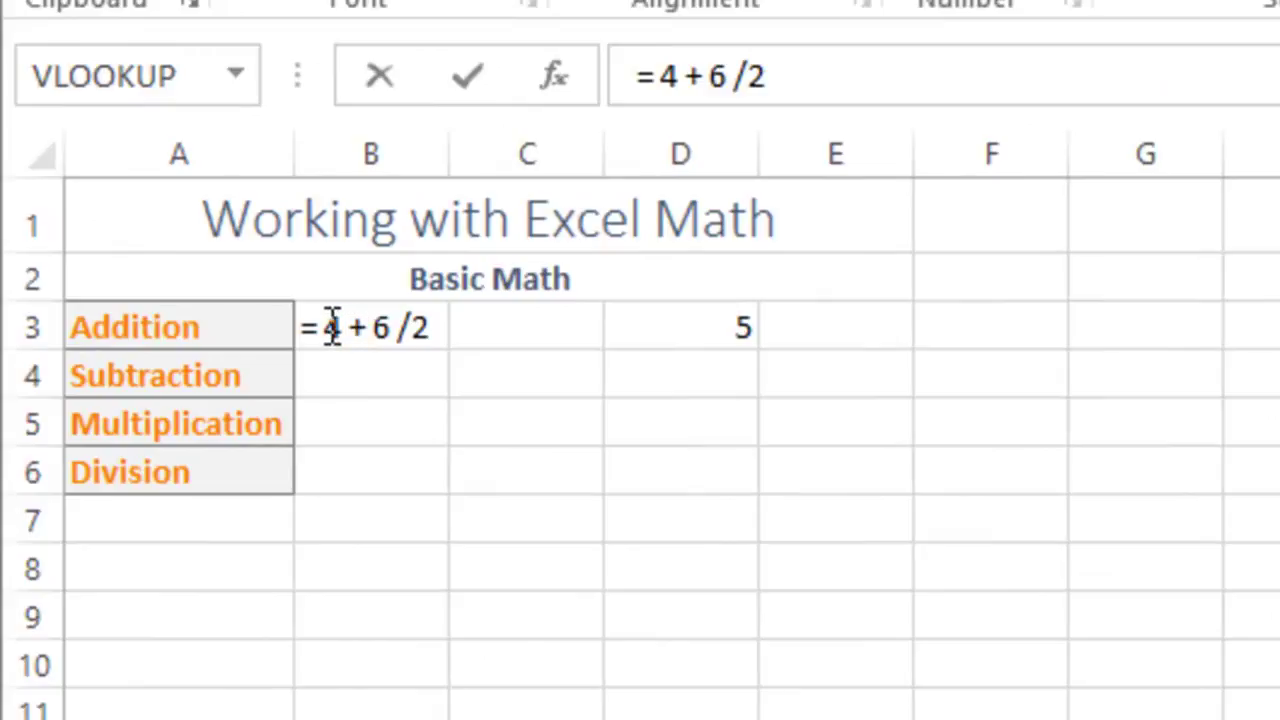
# Back in Excel, highlight the terms of B3's formula, leave it without editing, and compare it with D3.
pyautogui.doubleClick(331, 327)
pyautogui.moveTo(331, 327); pyautogui.dragTo(372, 327)
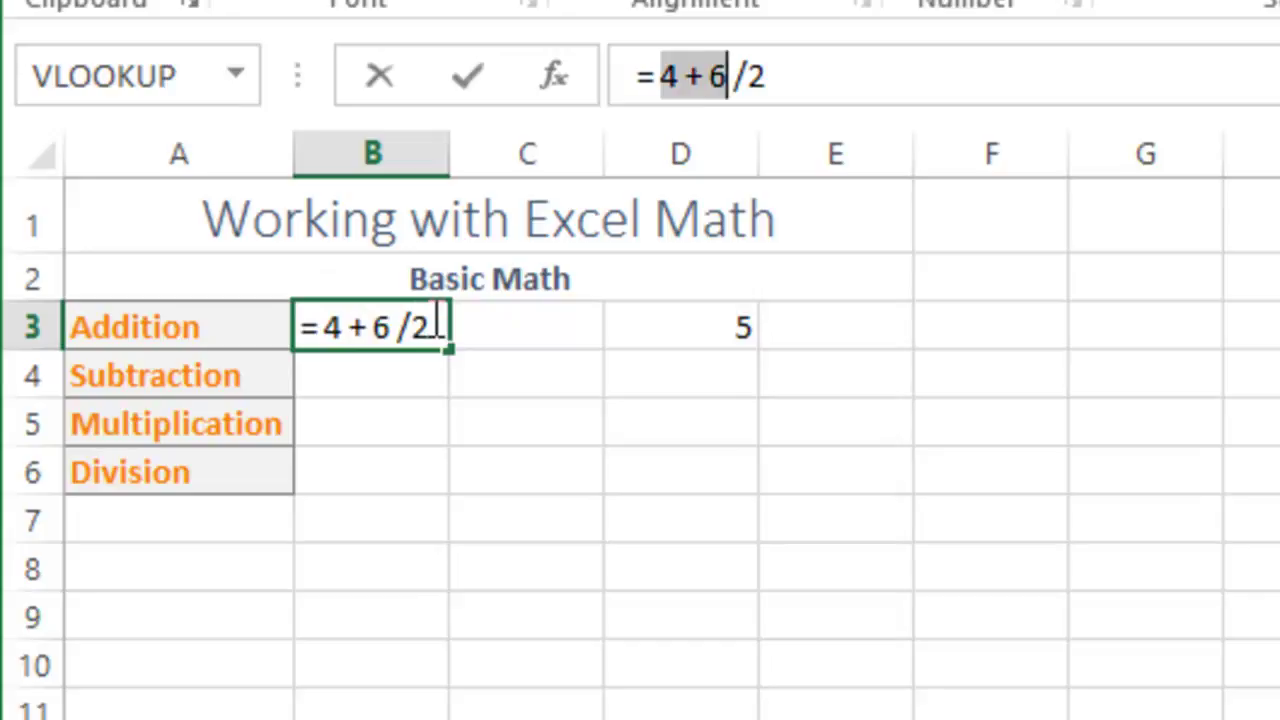
pyautogui.moveTo(380, 327); pyautogui.dragTo(437, 327)
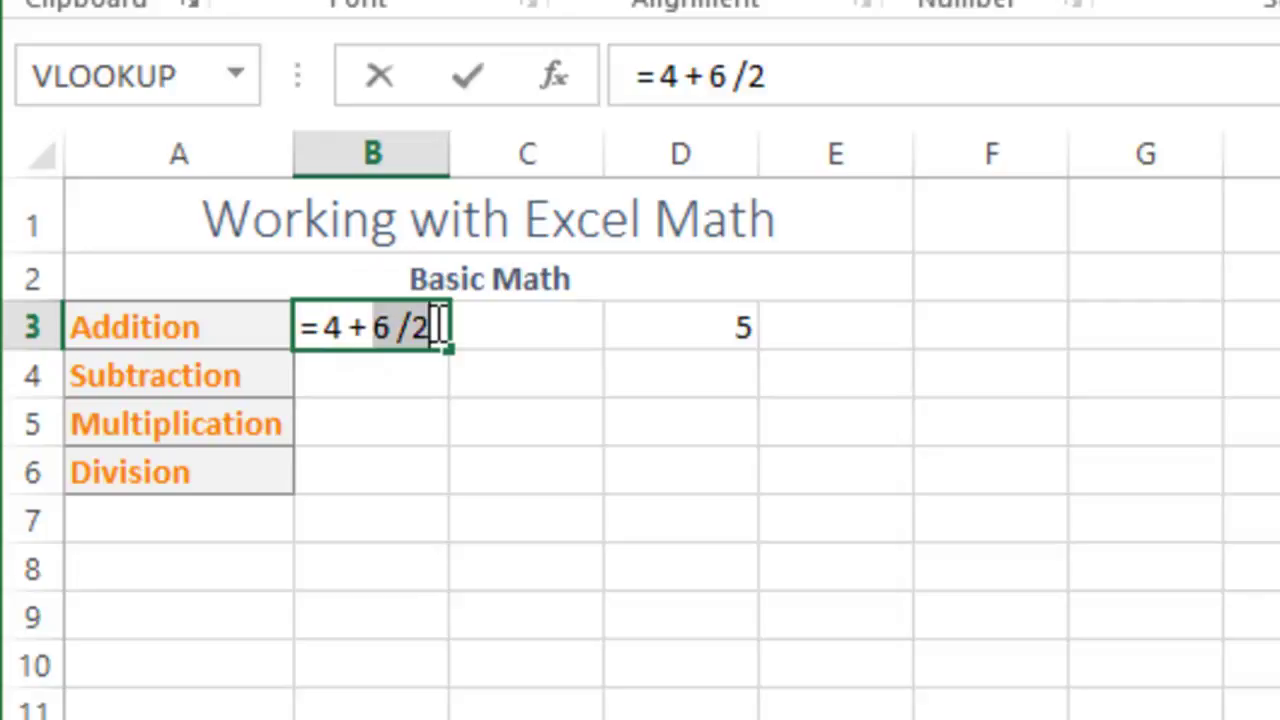
pyautogui.click(357, 326)
pyautogui.press('Escape')
pyautogui.press('Return')
pyautogui.click(371, 323)
pyautogui.click(672, 336)
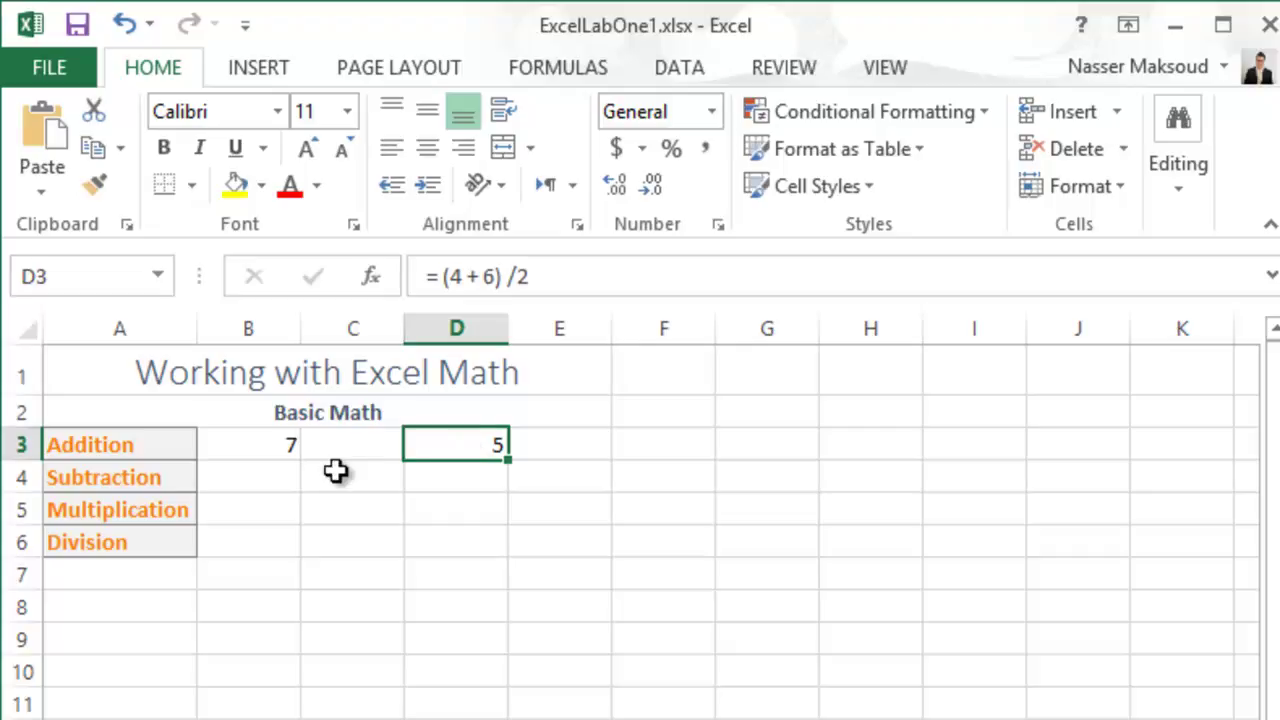
# Write the formula = 6 - 6 * 2 in cell B4, with spaces around the operators.
pyautogui.click(266, 480)
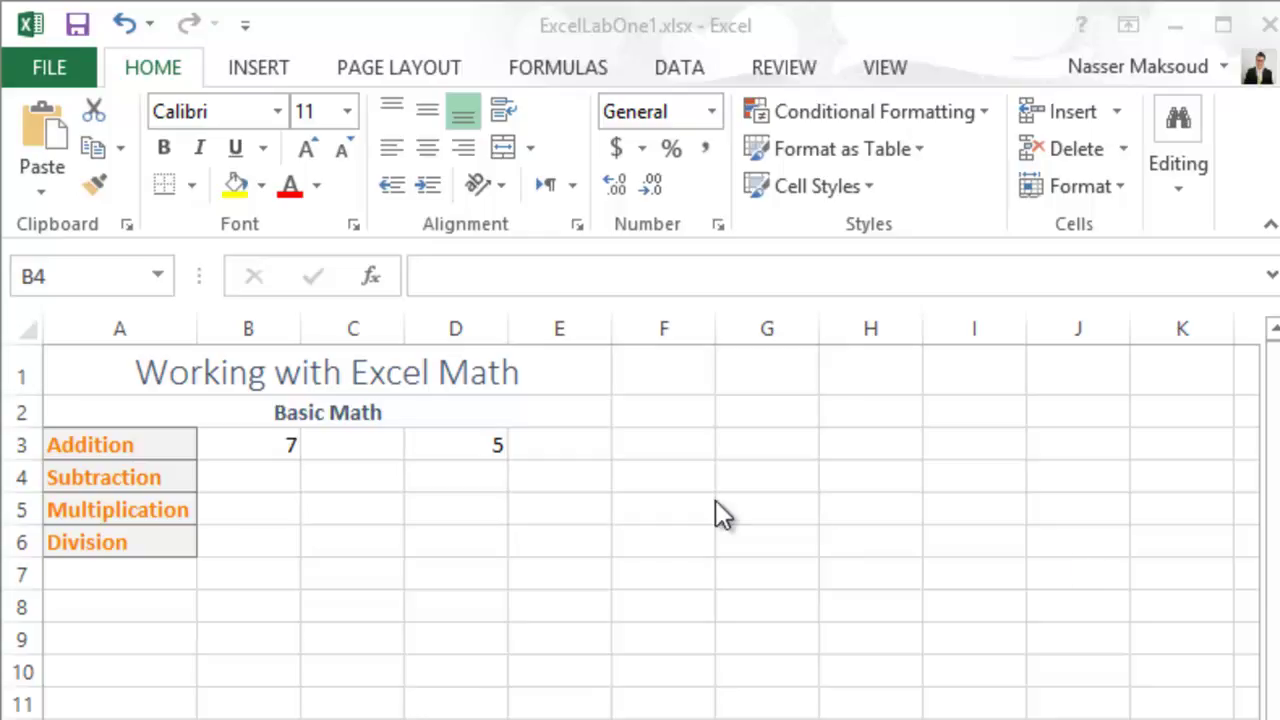
pyautogui.click(277, 465)
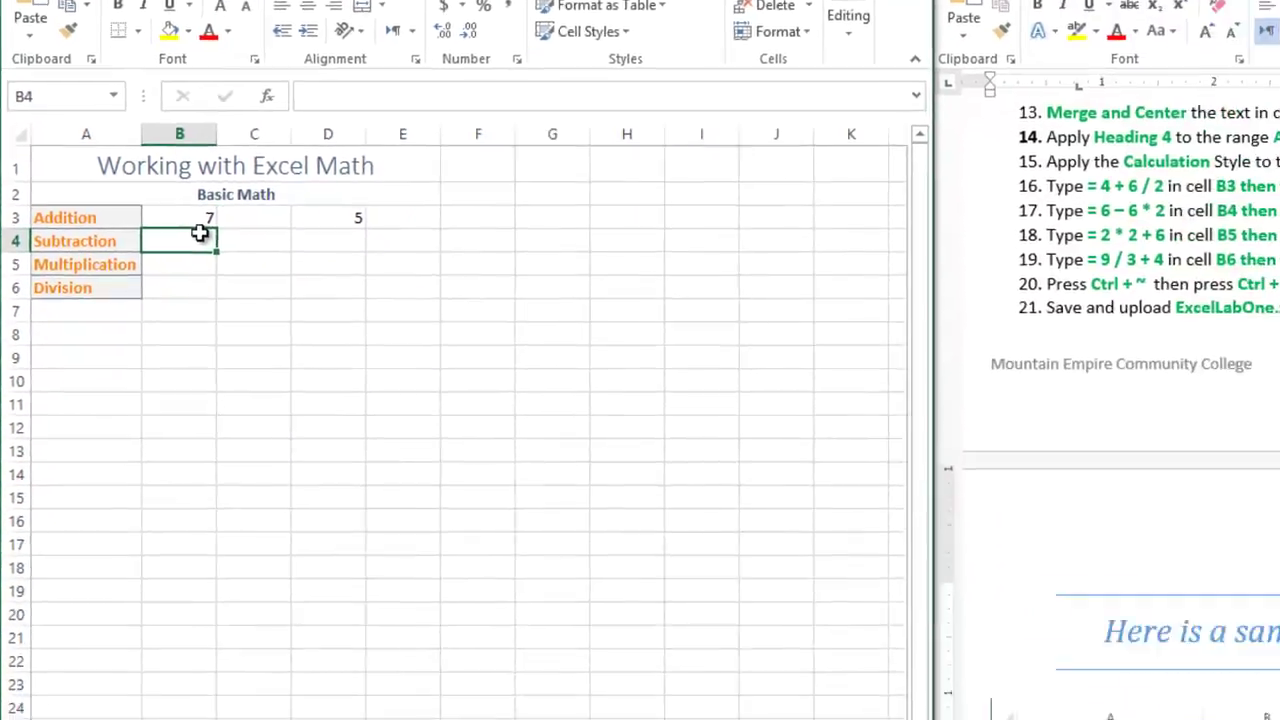
pyautogui.write('=')
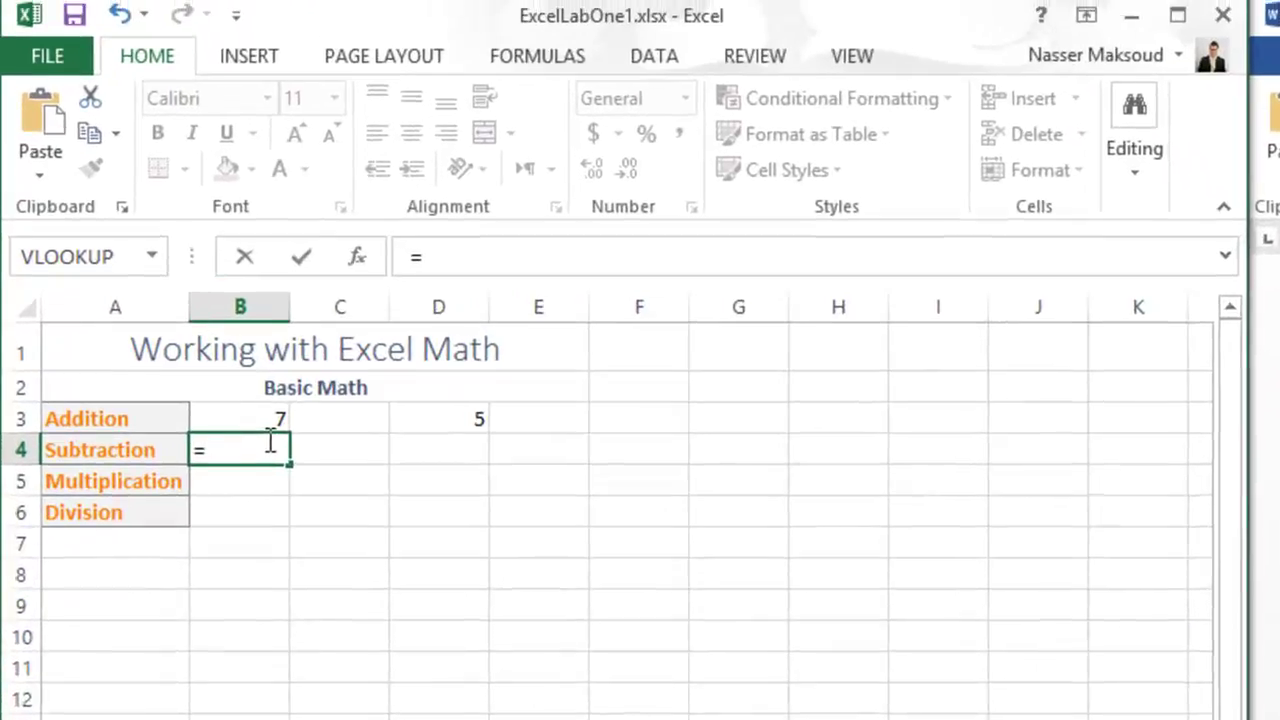
pyautogui.write('6-')
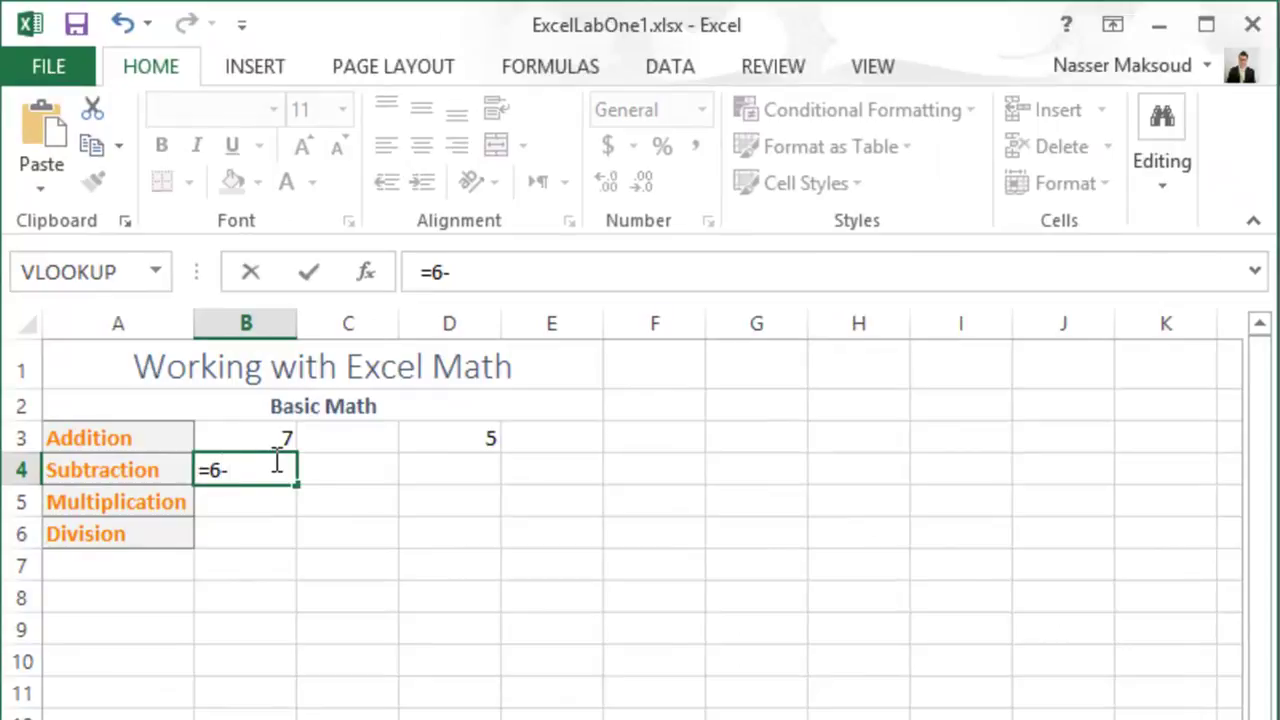
pyautogui.press('BackSpace')
pyautogui.press('BackSpace')
pyautogui.write('6 - 6')
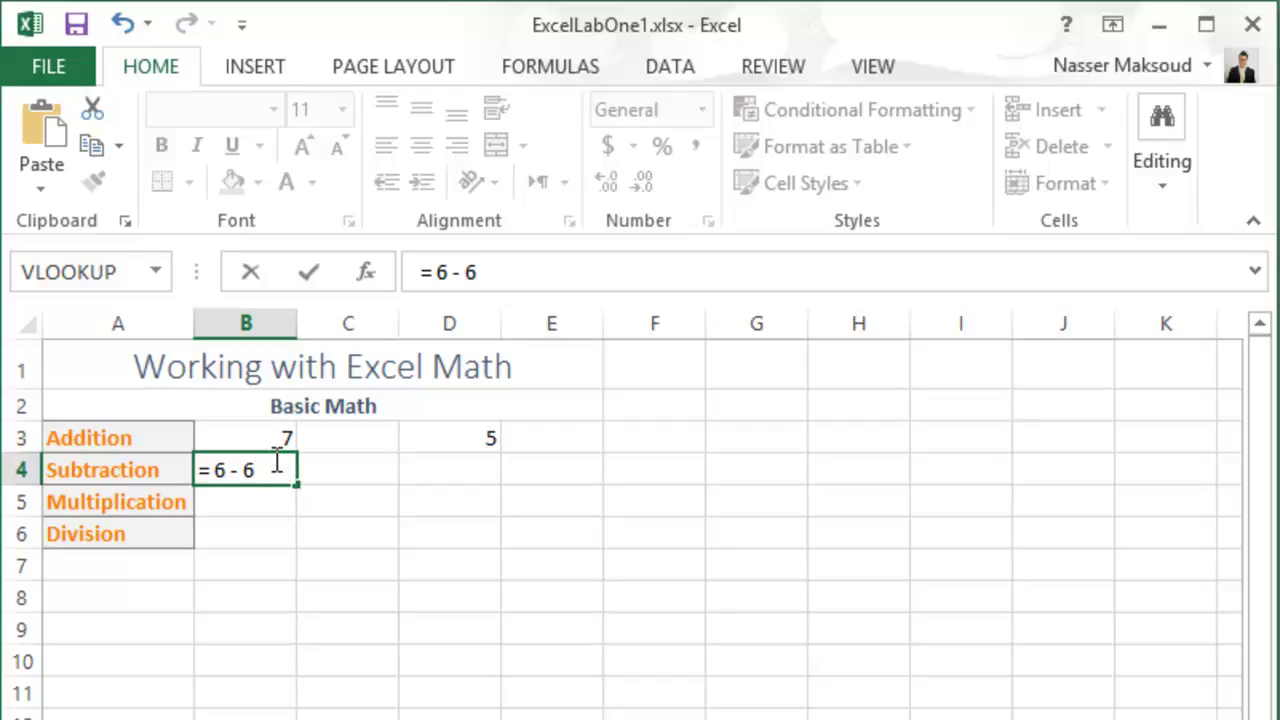
pyautogui.write('* 2')
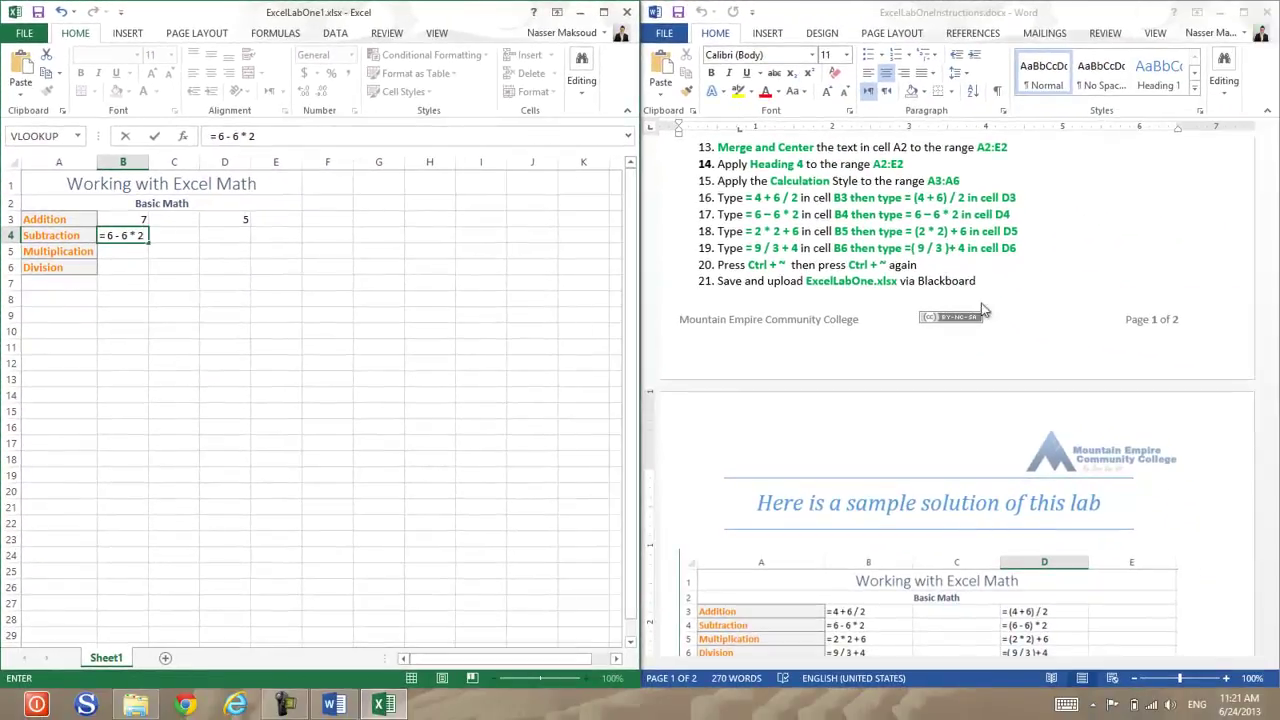
# Check the sample solution in the Word instructions, and commit the formula in cell B4.
pyautogui.click(1182, 310)
pyautogui.scroll(-6, 1031, 77)
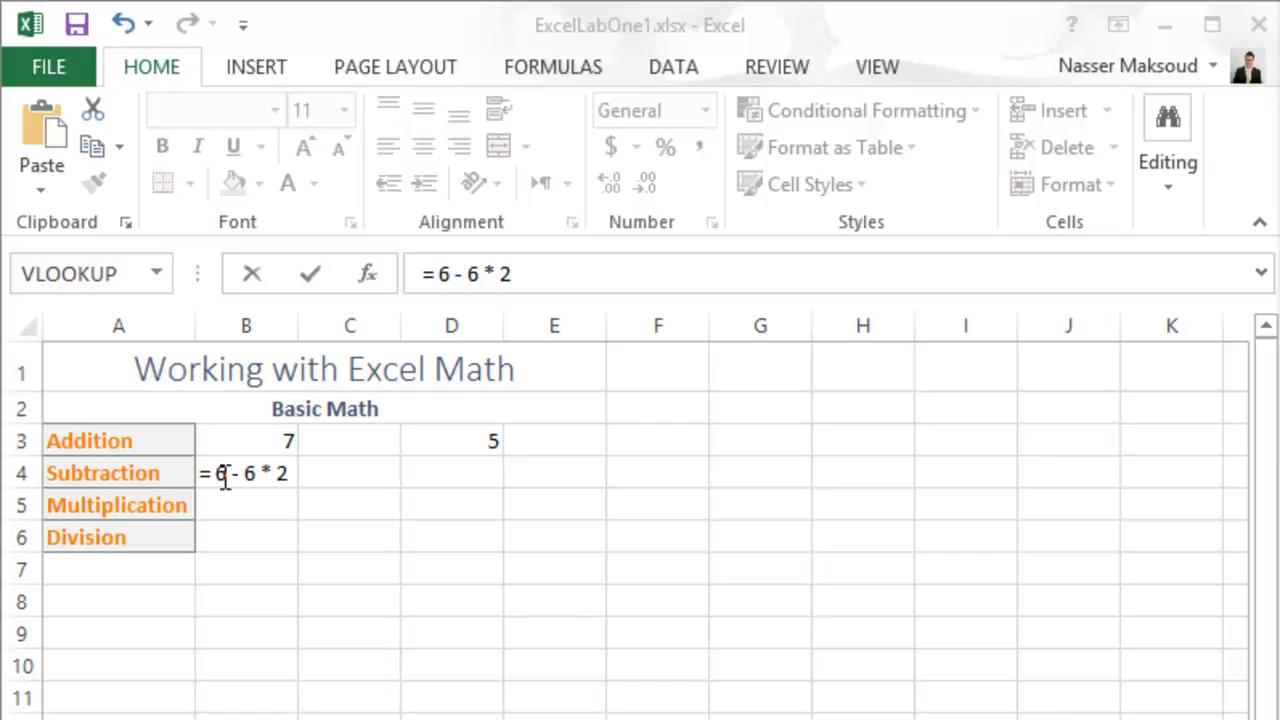
pyautogui.click(286, 474)
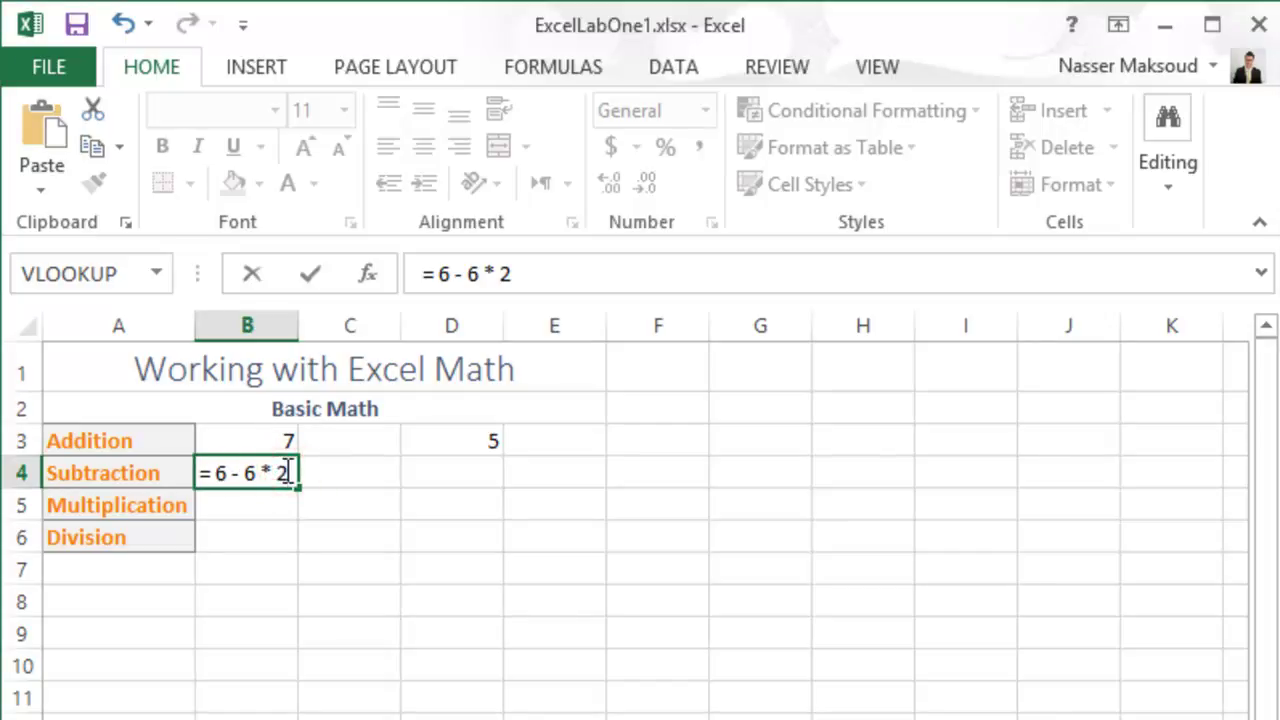
pyautogui.press('Return')
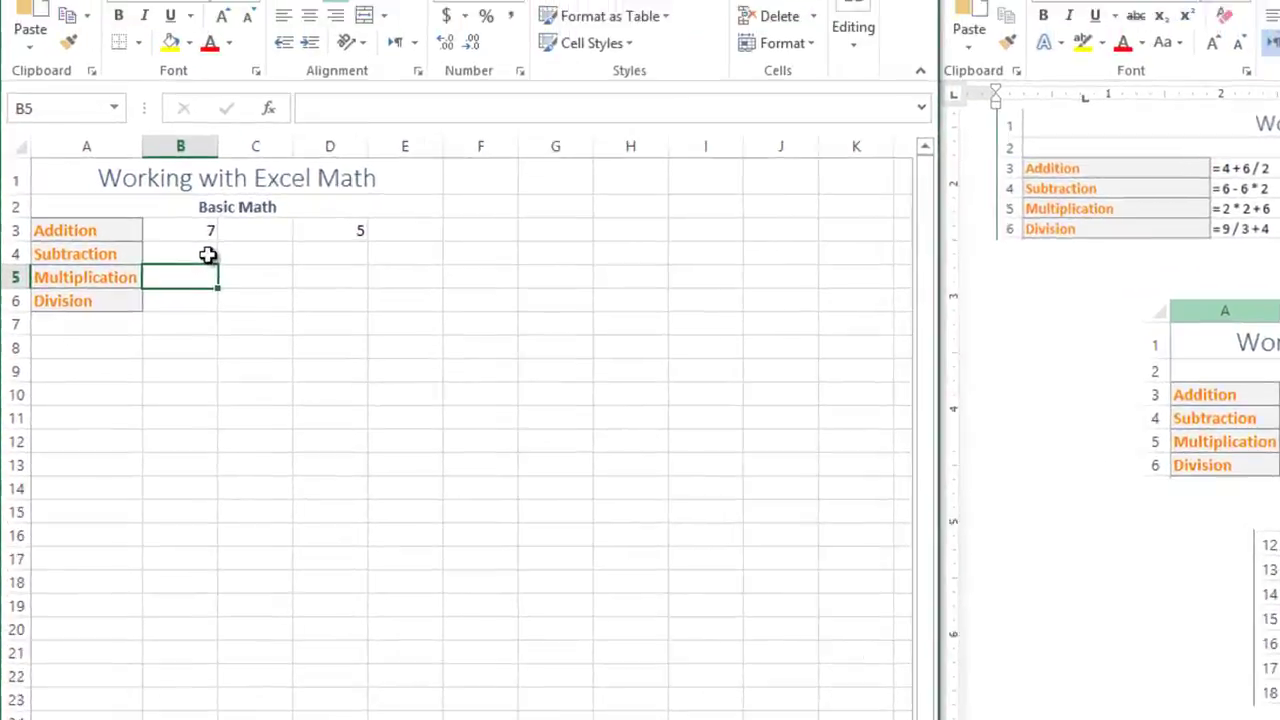
# Examine the subtraction and multiplication terms of the formula in cell B4, and close it without editing.
pyautogui.click(285, 474)
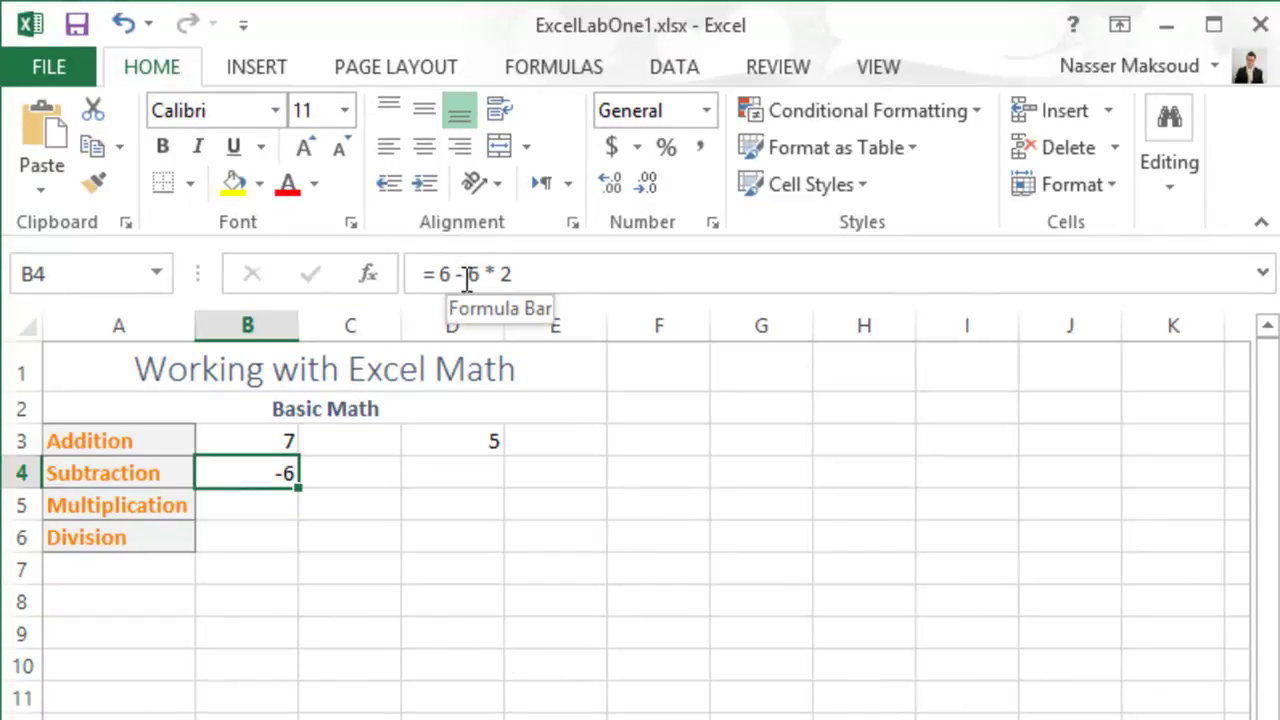
pyautogui.moveTo(449, 274); pyautogui.dragTo(478, 272)
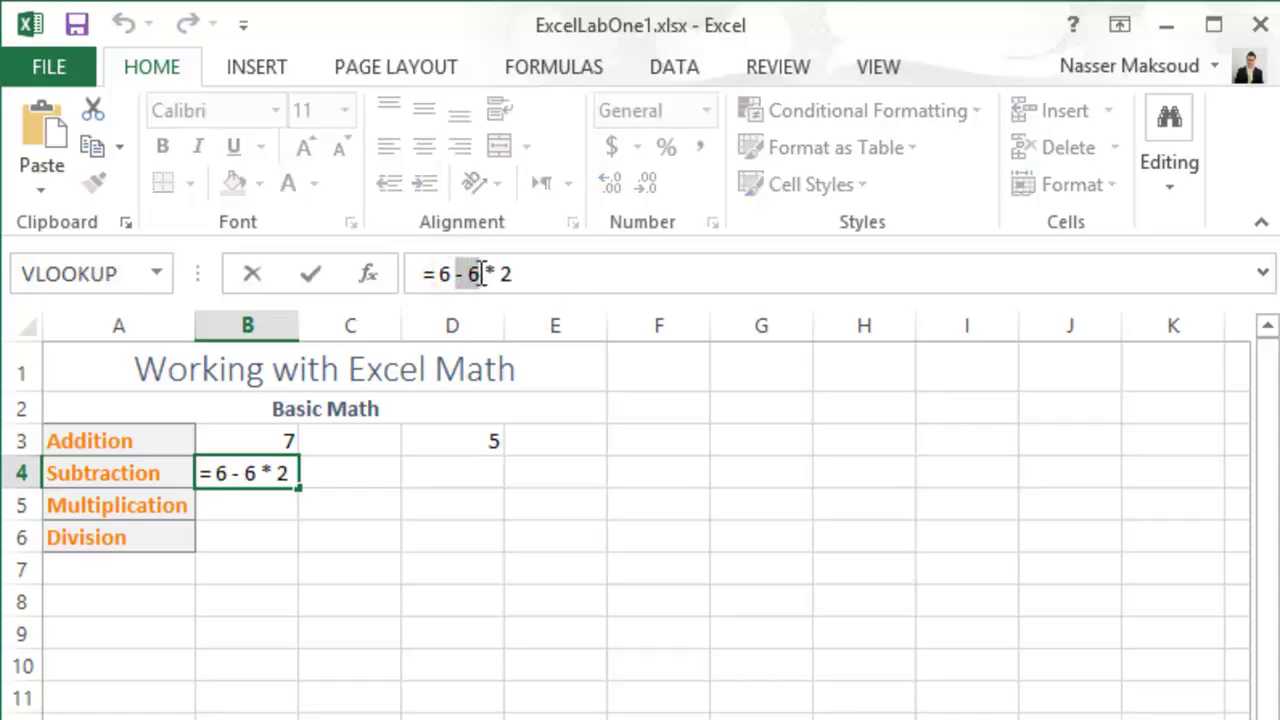
pyautogui.click(512, 275)
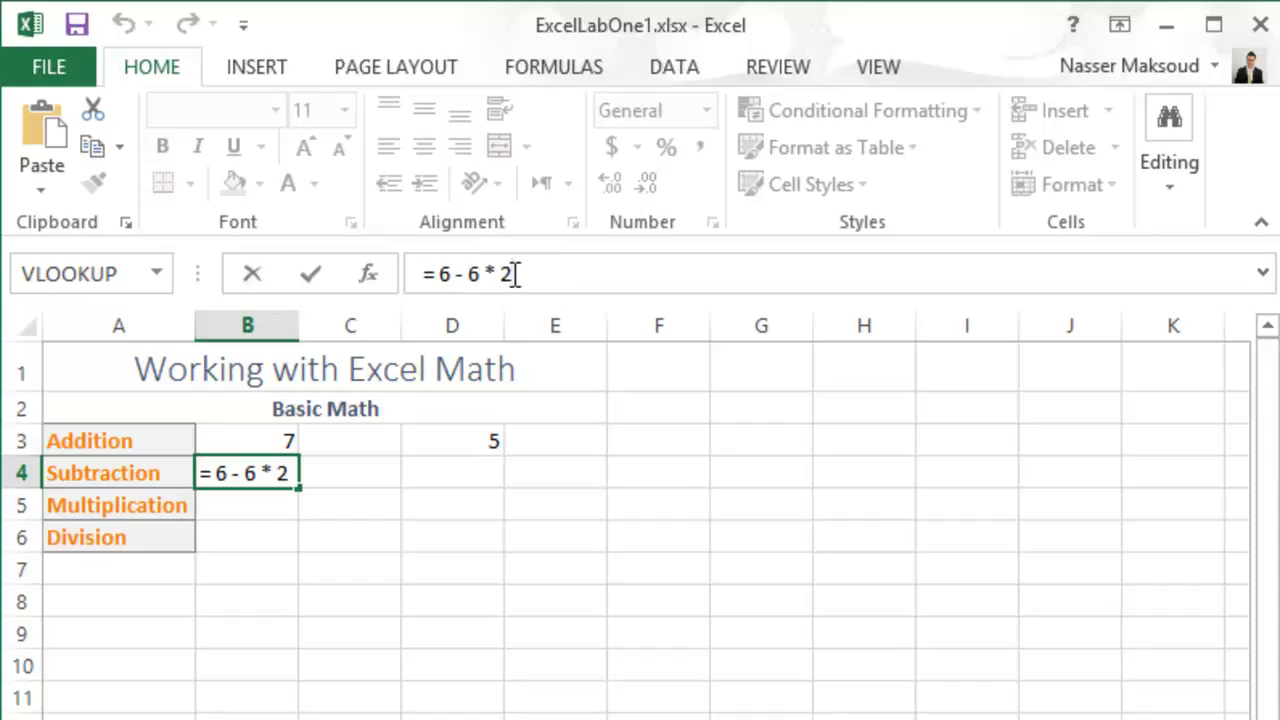
pyautogui.click(457, 275)
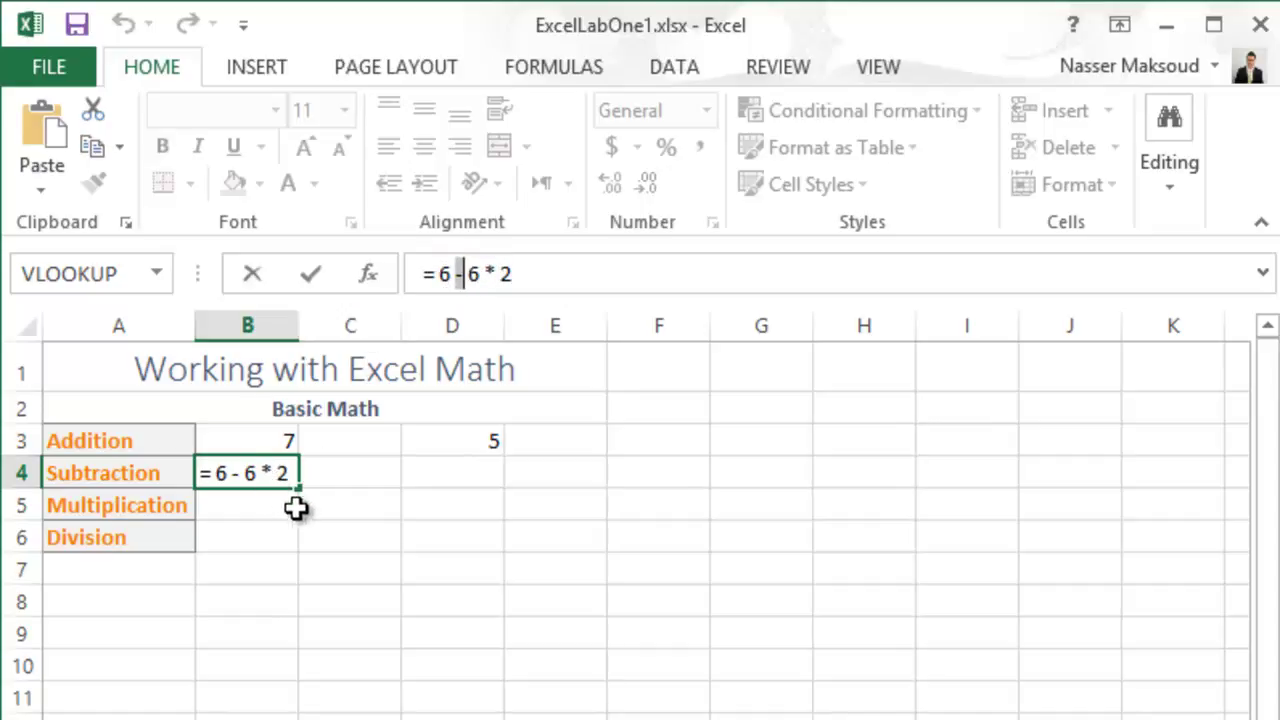
pyautogui.press('Return')
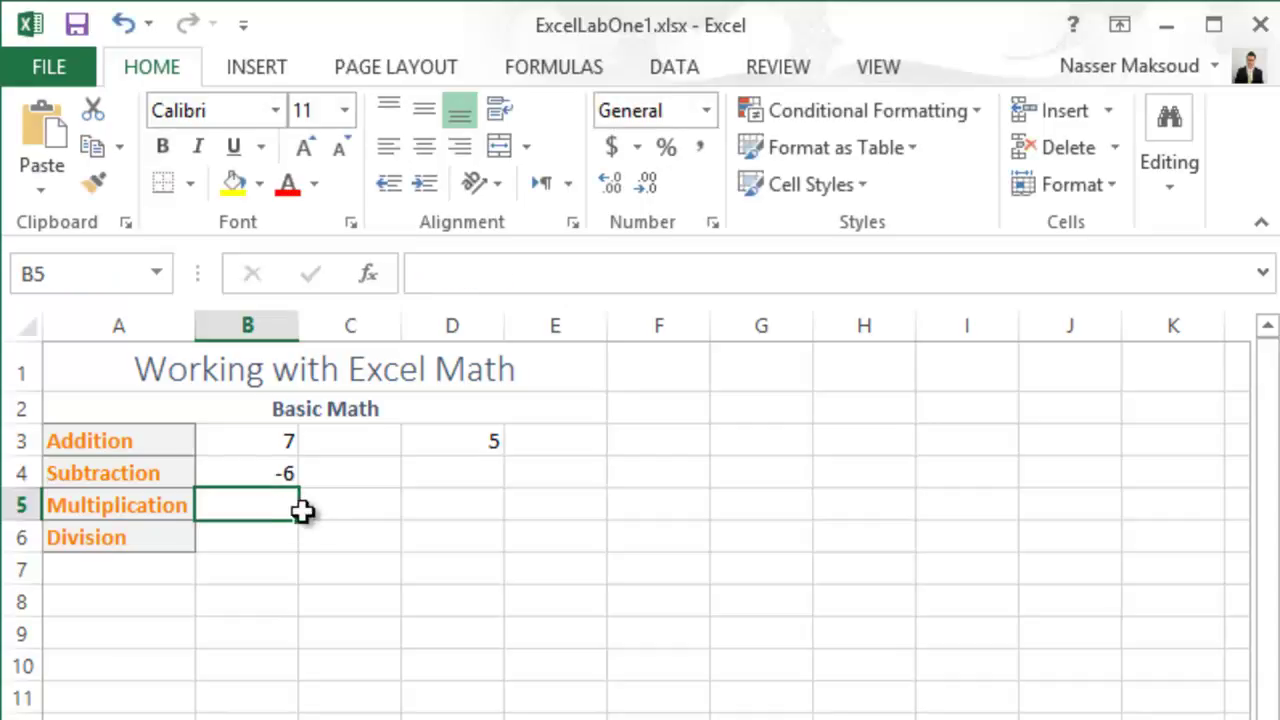
pyautogui.click(477, 476)
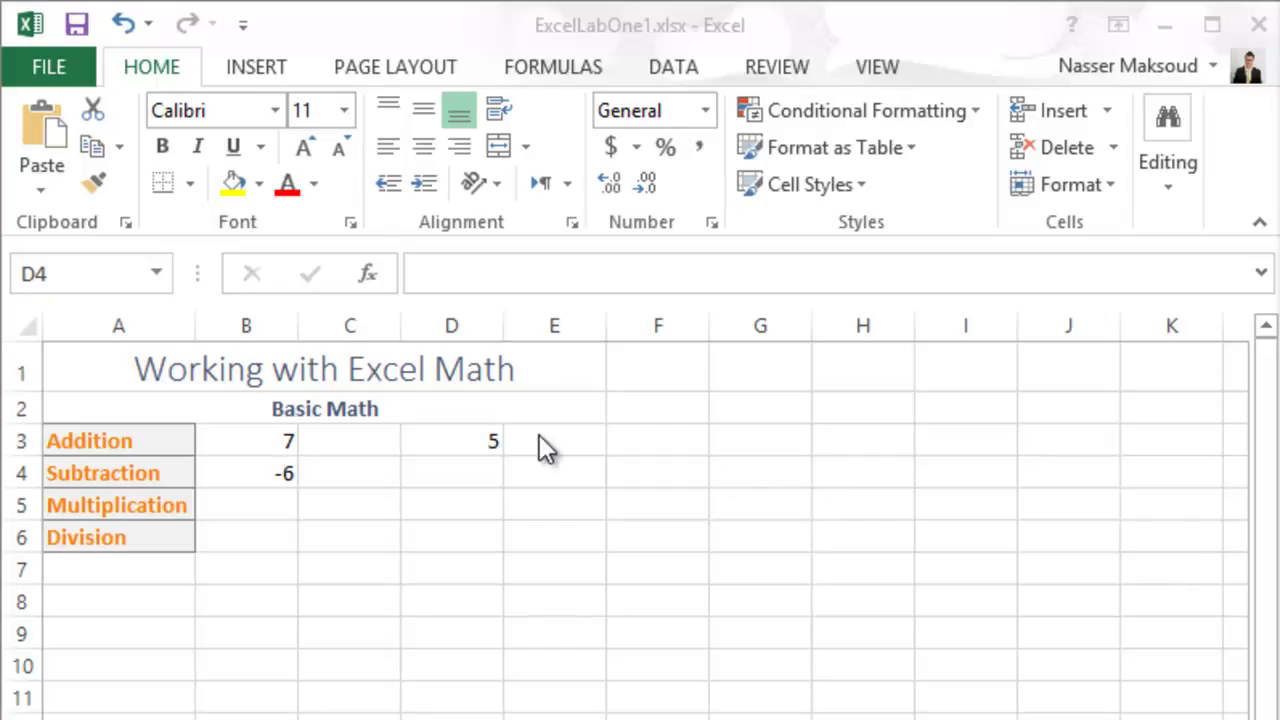
pyautogui.click(444, 470)
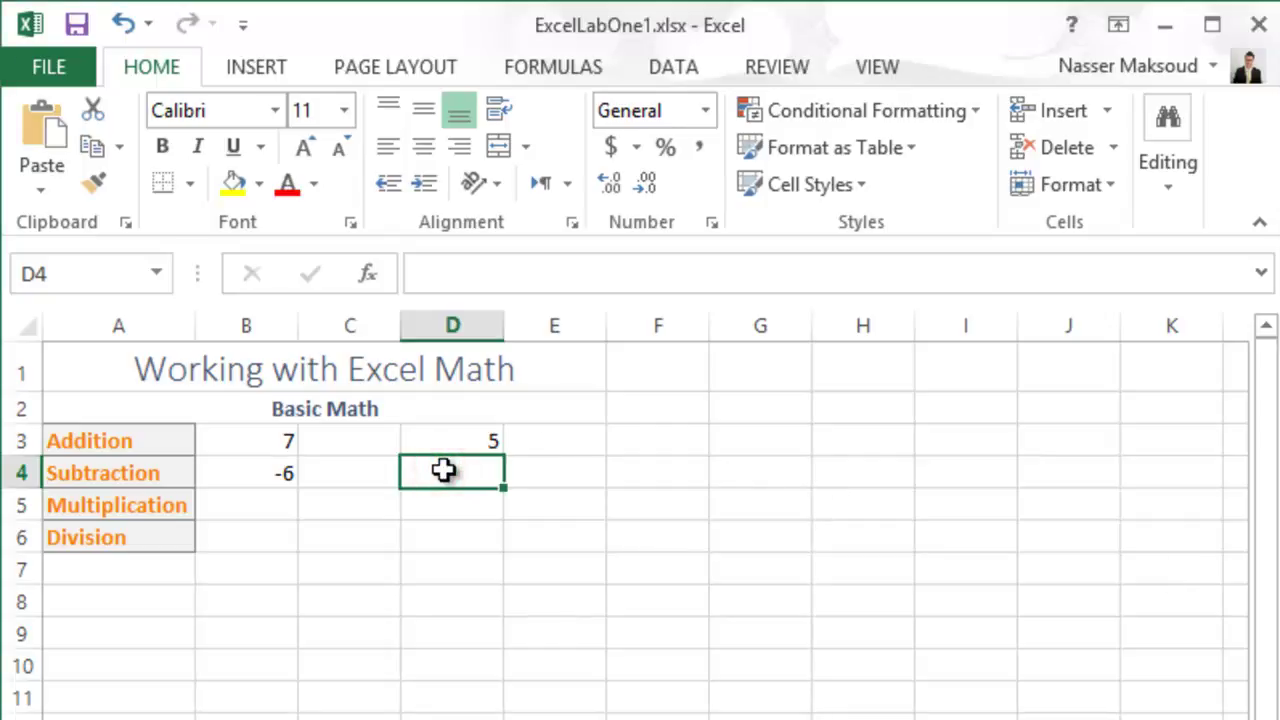
pyautogui.write('=')
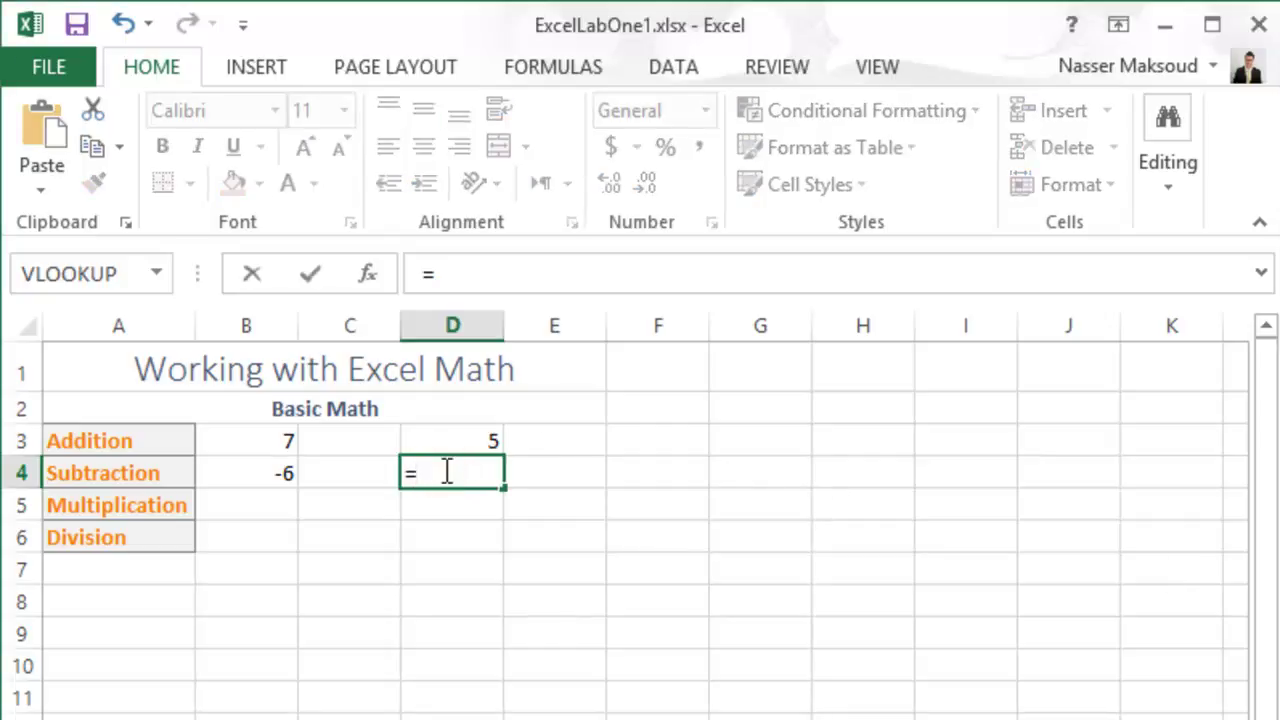
pyautogui.write('6-')
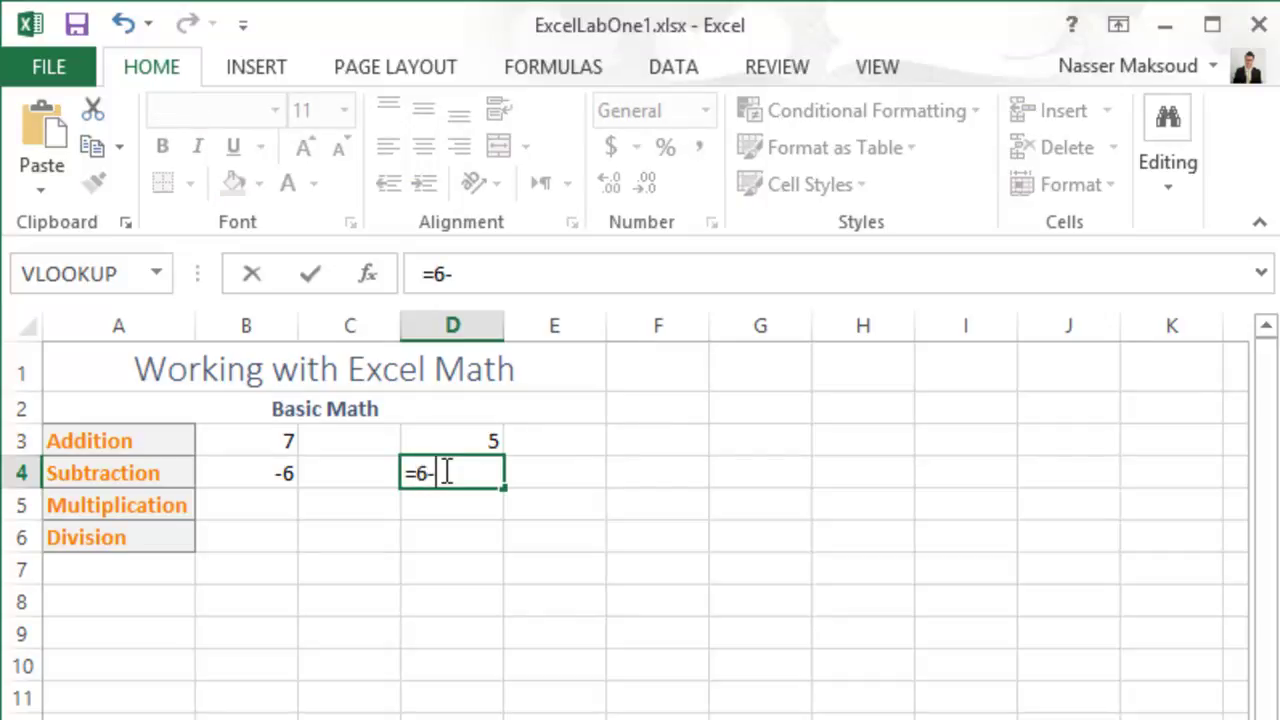
pyautogui.press('Left')
pyautogui.press('Left')
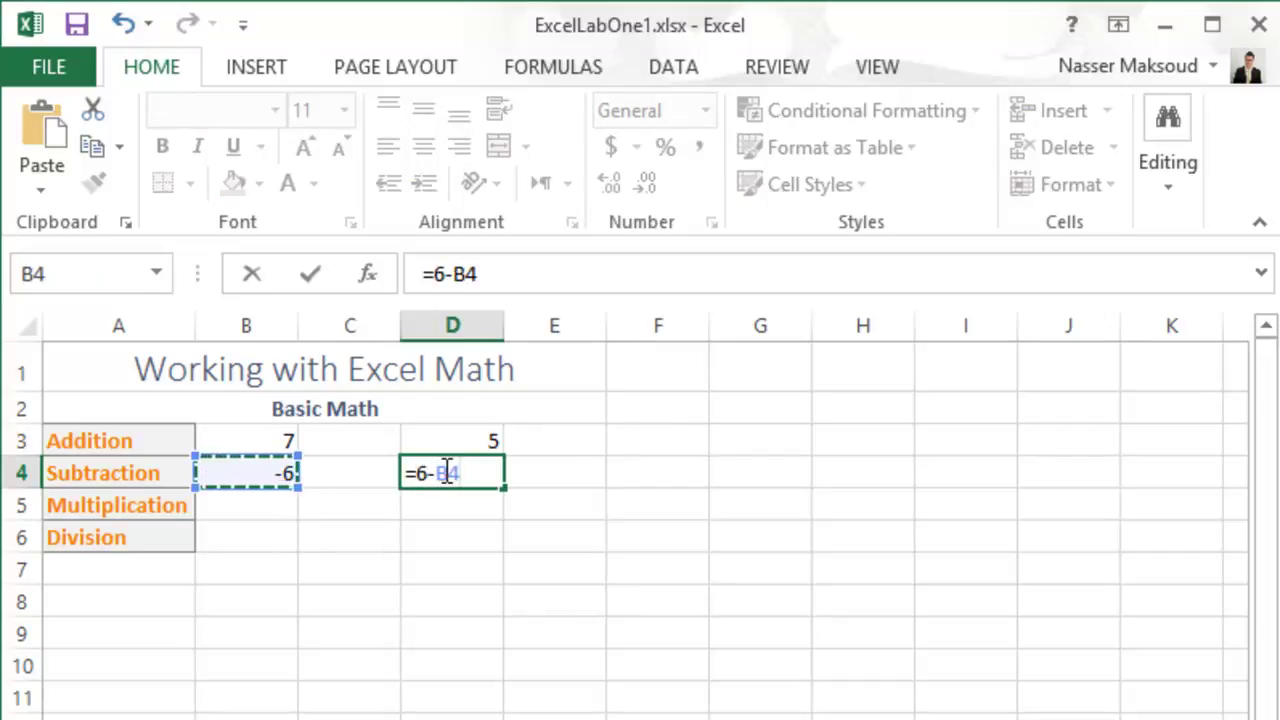
pyautogui.press('Escape')
# Enter the formula = 6 - 6 *2 in cell D4 and commit it.
pyautogui.click(443, 470)
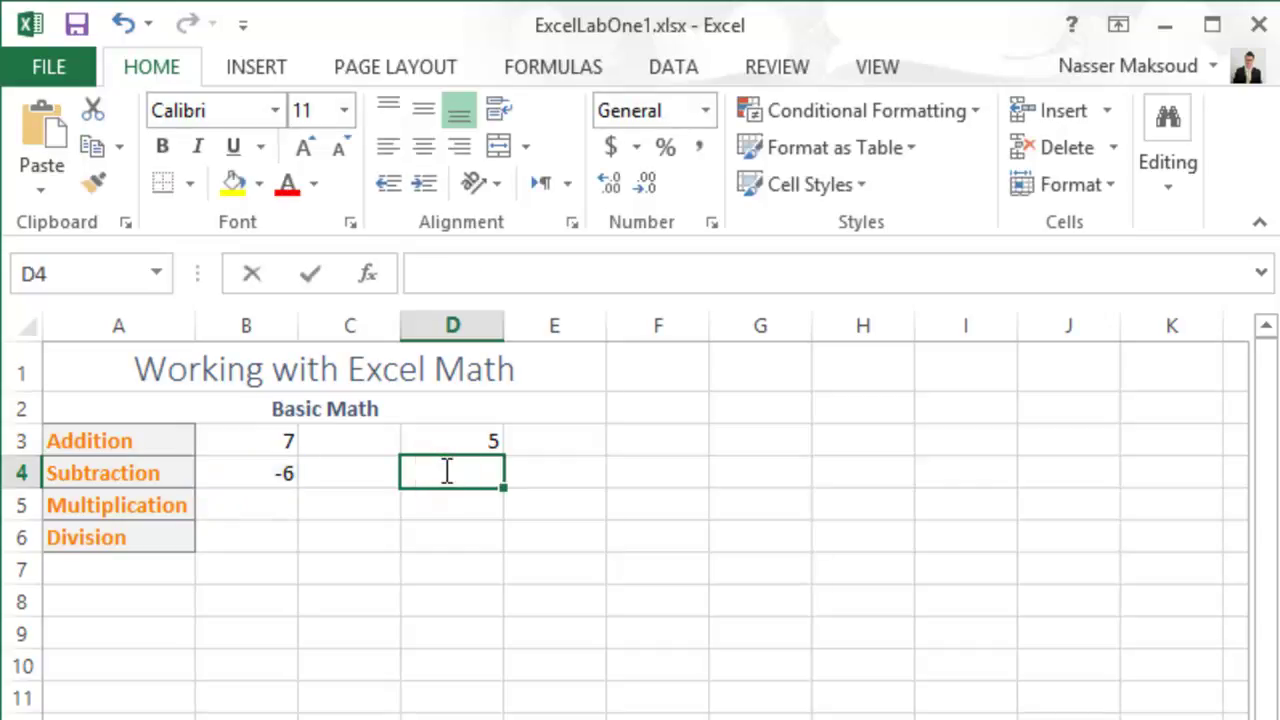
pyautogui.write('=6')
pyautogui.press('BackSpace')
pyautogui.write('6')
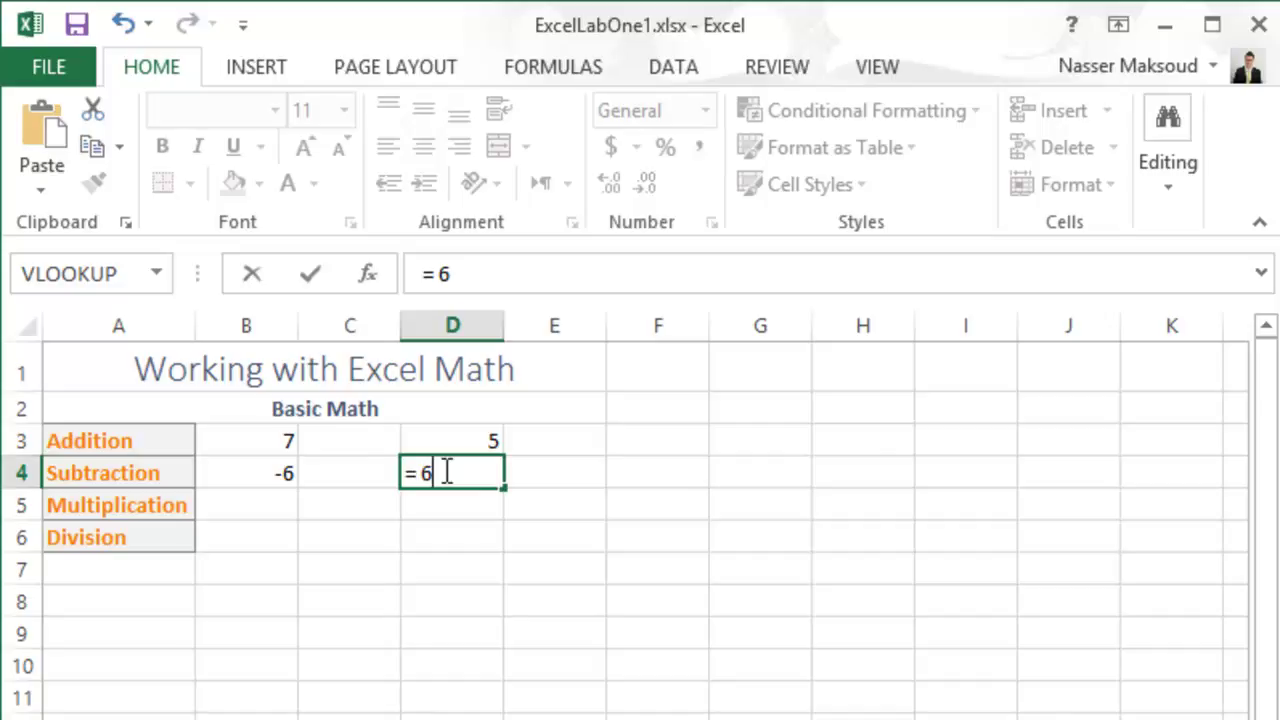
pyautogui.write(' - 6 *6')
pyautogui.press('BackSpace')
pyautogui.write('2')
pyautogui.press('Left')
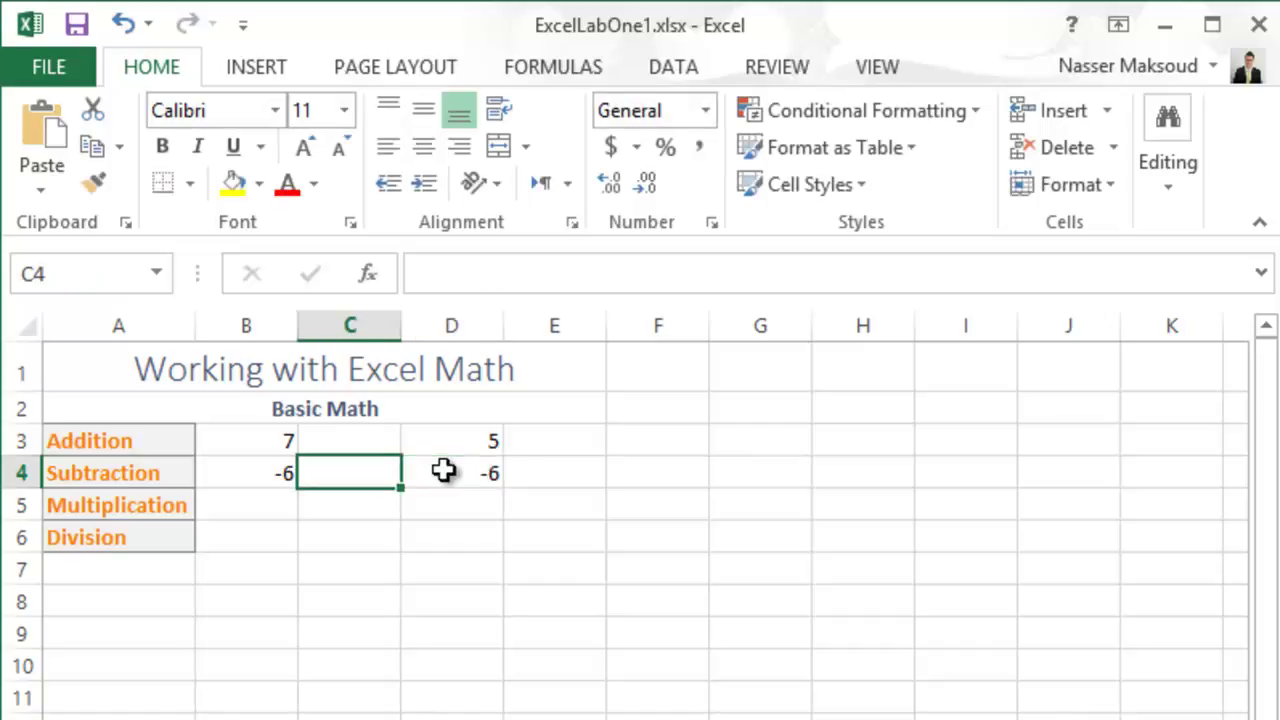
# Change the formula in cell D4 to = (6 - 6) * 2, enclosing the subtraction in parentheses, and commit it.
pyautogui.click(443, 471)
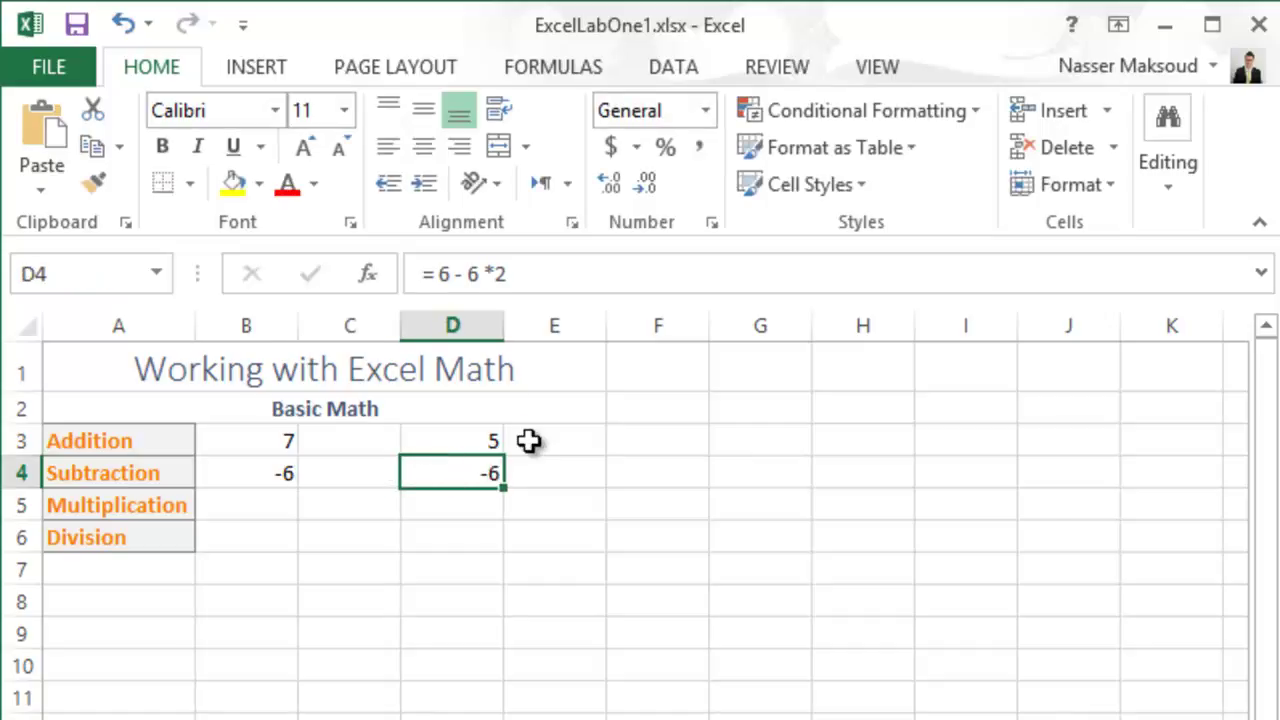
pyautogui.click(490, 273)
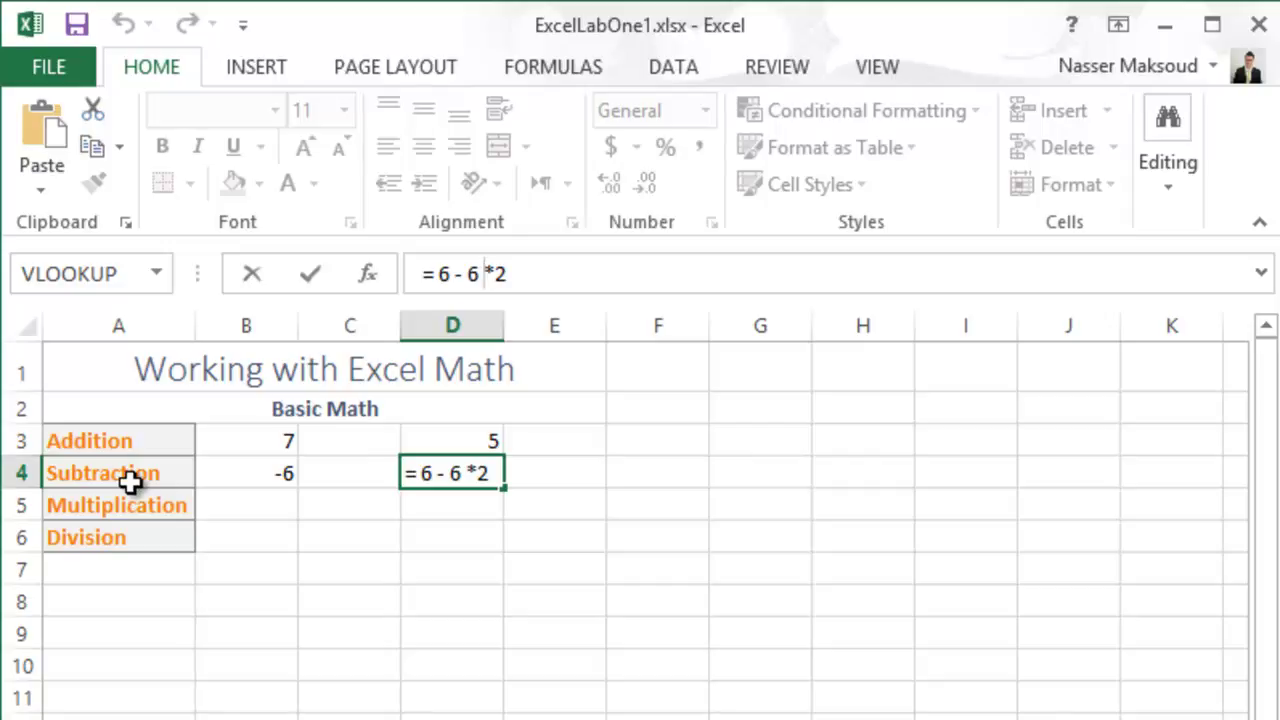
pyautogui.click(418, 472)
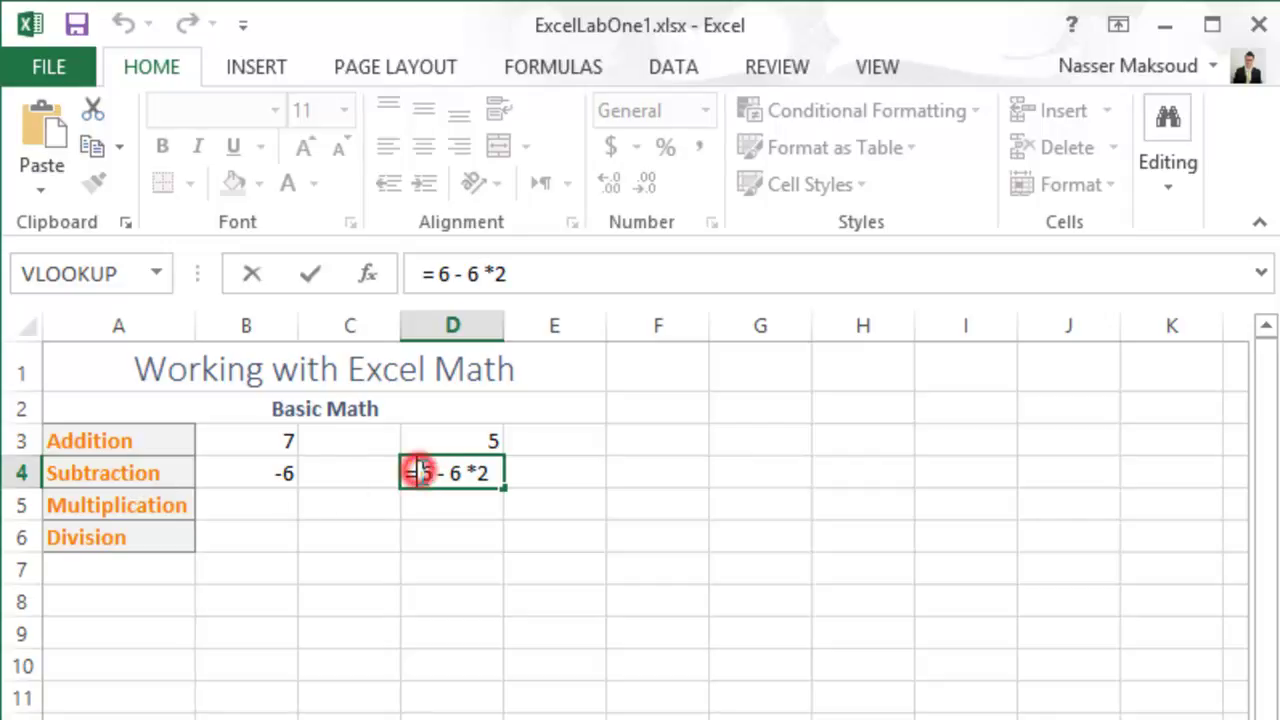
pyautogui.click(423, 473)
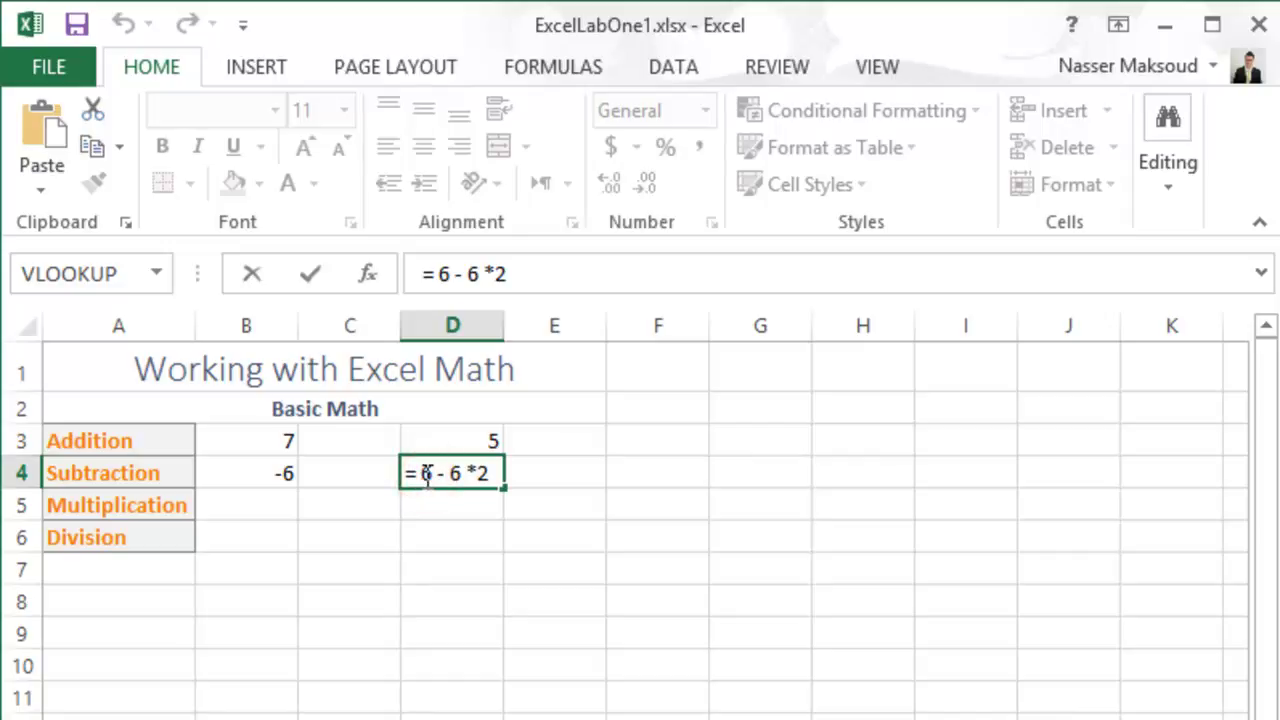
pyautogui.write('(')
pyautogui.click(470, 472)
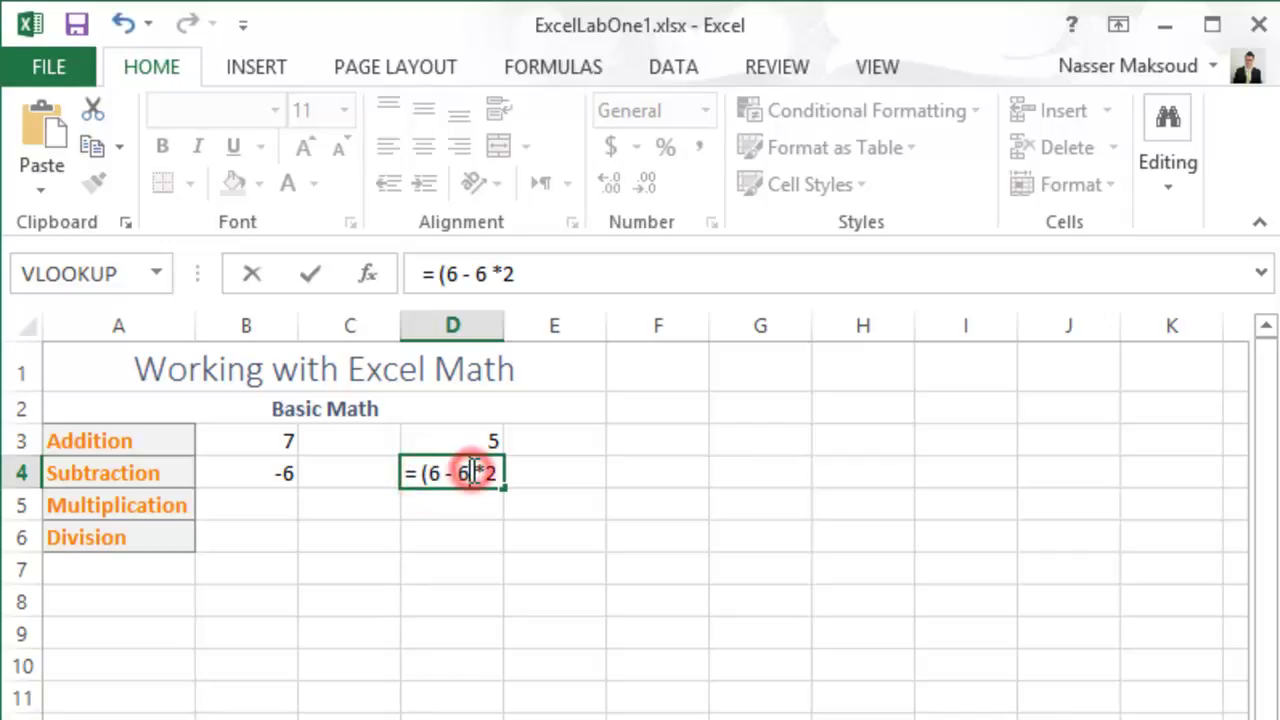
pyautogui.write('_')
pyautogui.press('BackSpace')
pyautogui.write('+')
pyautogui.press('BackSpace')
pyautogui.write(')')
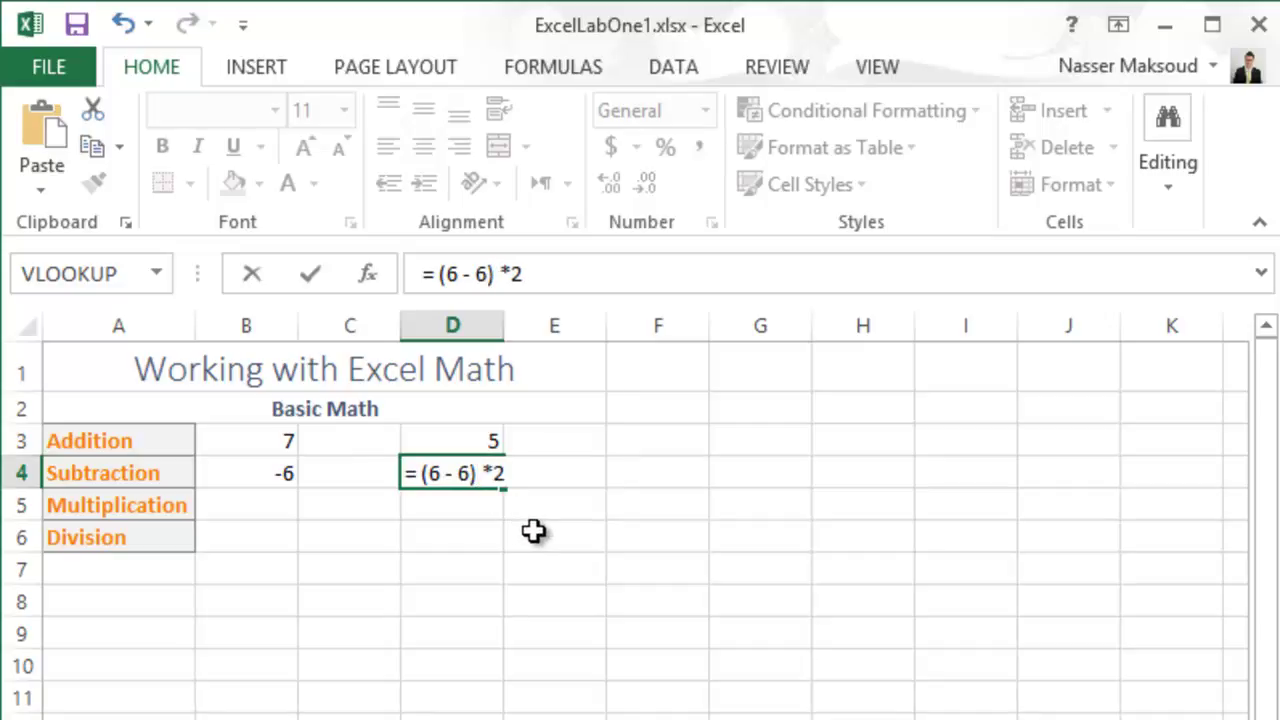
pyautogui.click(494, 471)
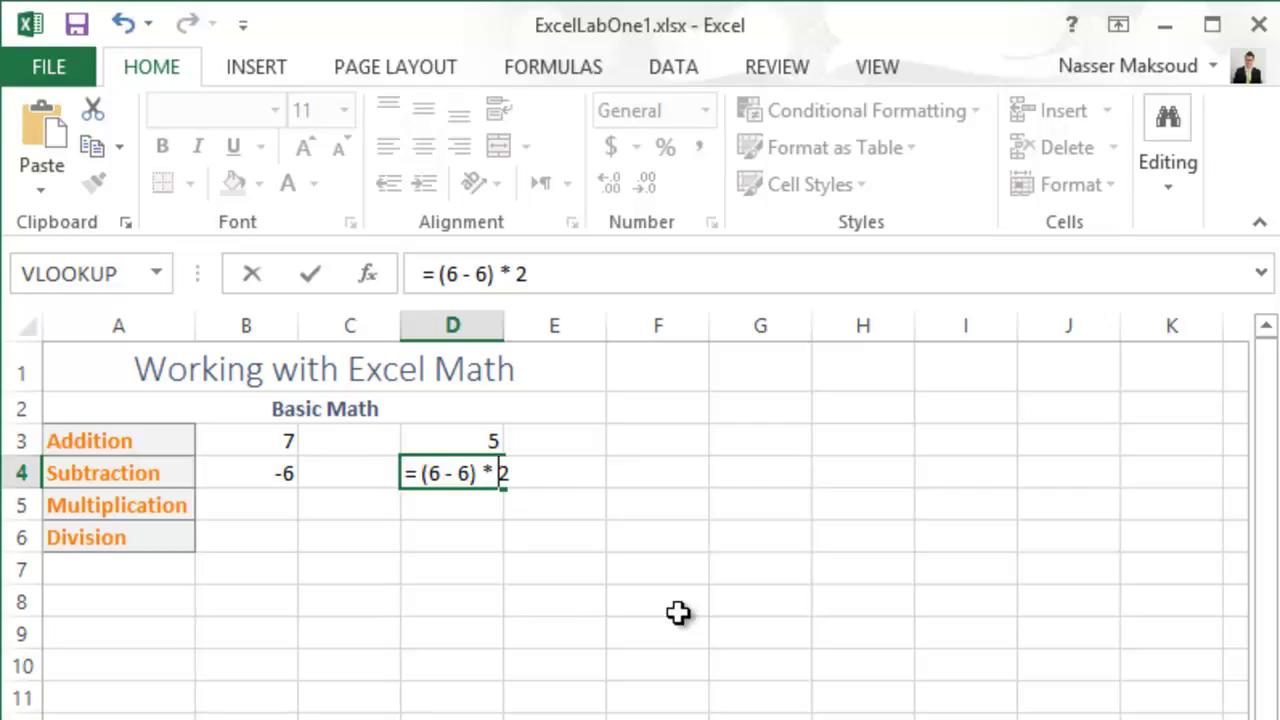
pyautogui.press('Return')
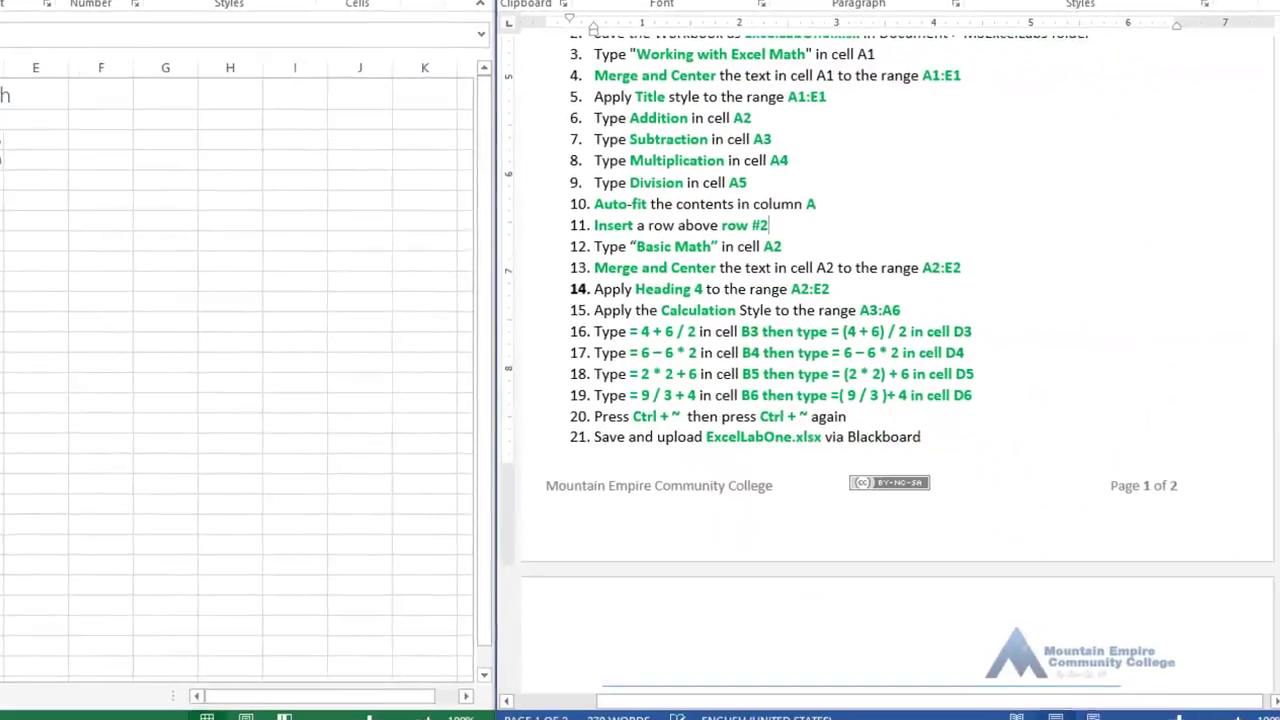
# Check the sample solution in the Word instructions, and enter the formula = 2 * 2 + 6 in cell B5.
pyautogui.scroll(-10, 640, 400)
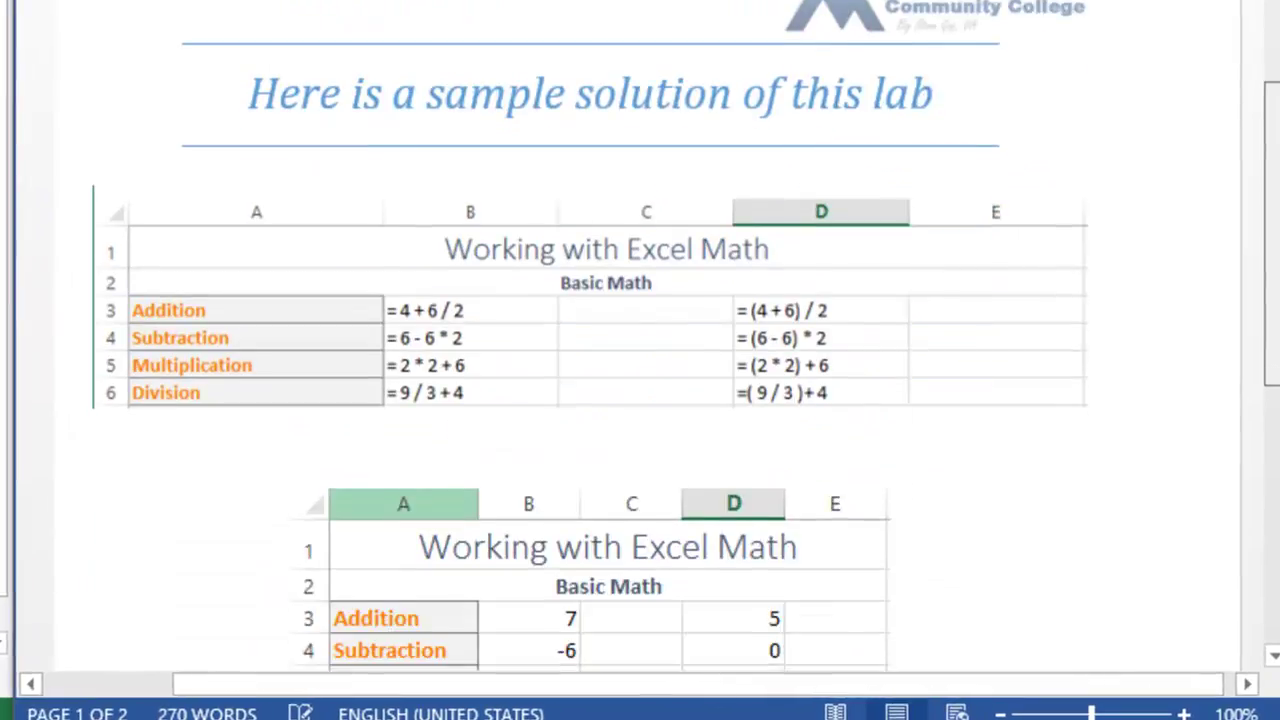
pyautogui.scroll(-1, 640, 400)
pyautogui.scroll(-3, 640, 400)
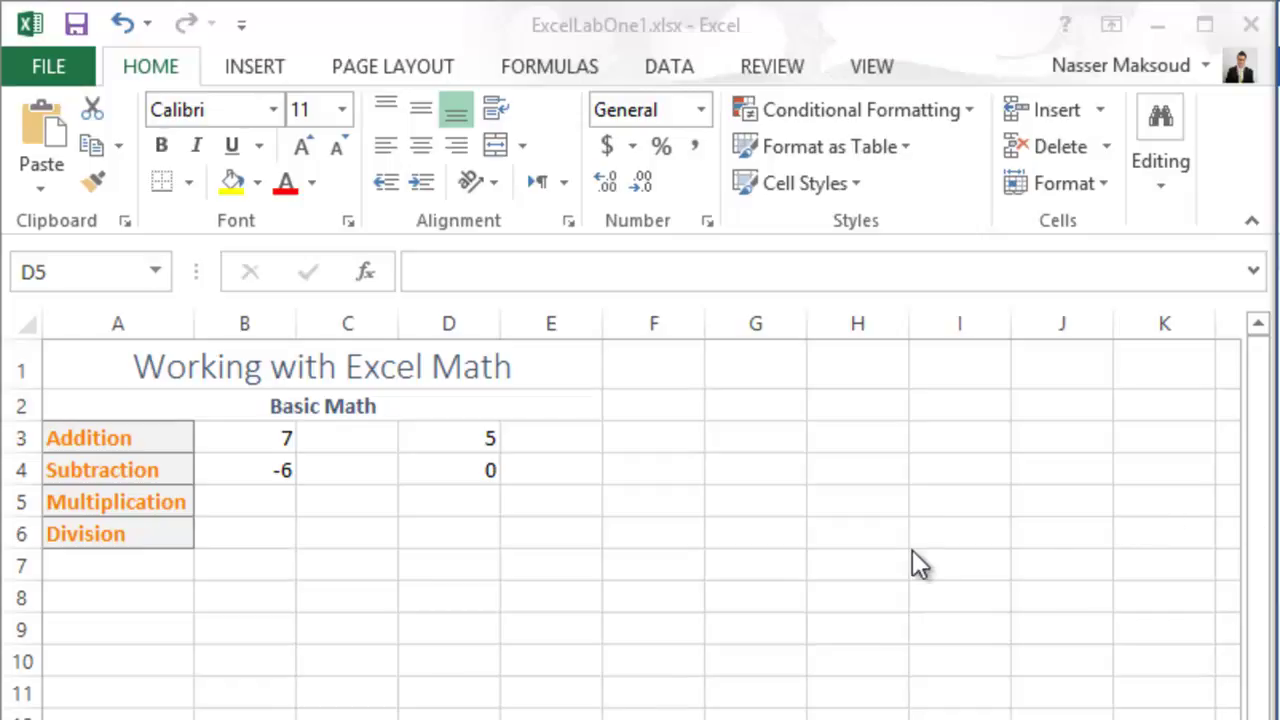
pyautogui.click(271, 502)
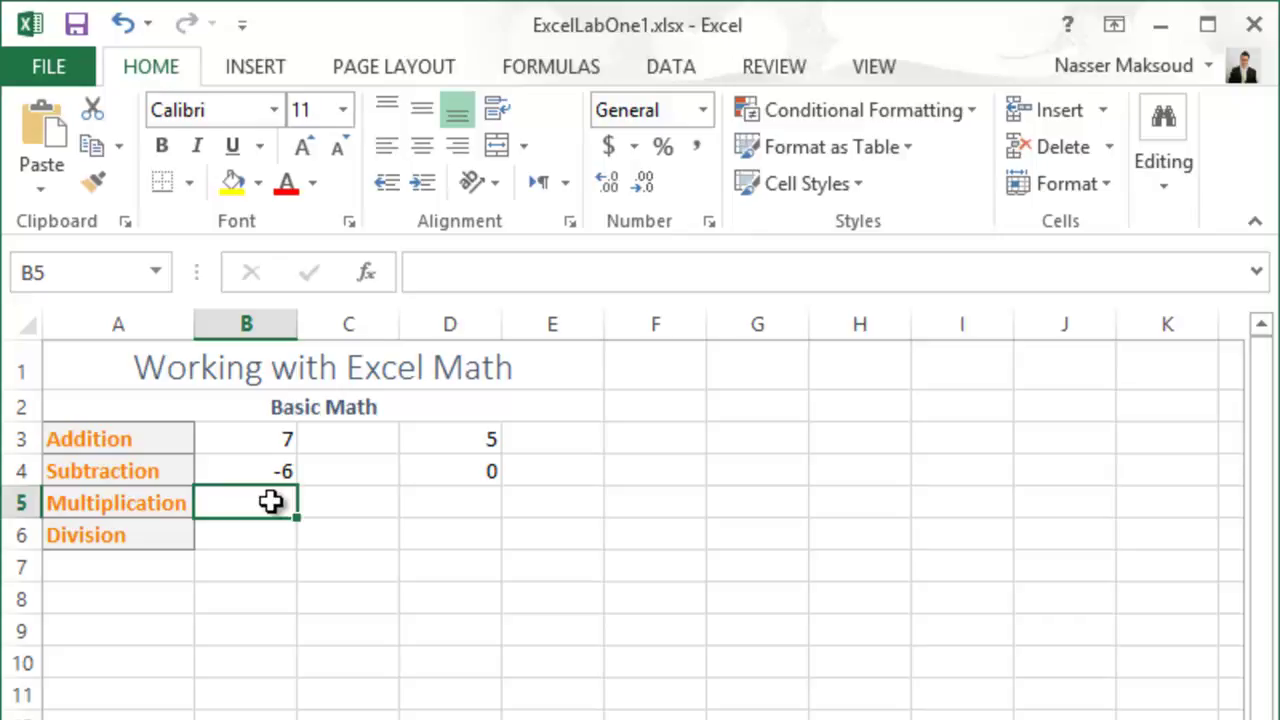
pyautogui.write('=')
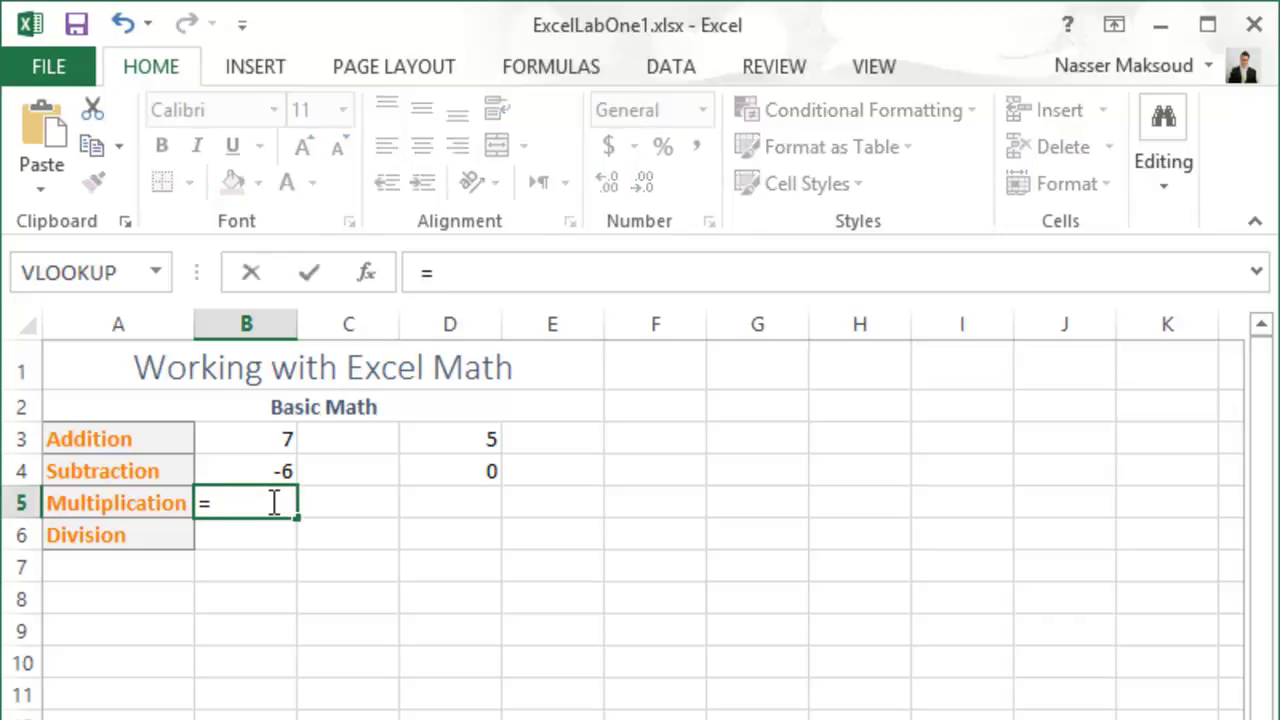
pyautogui.write(' 2 *')
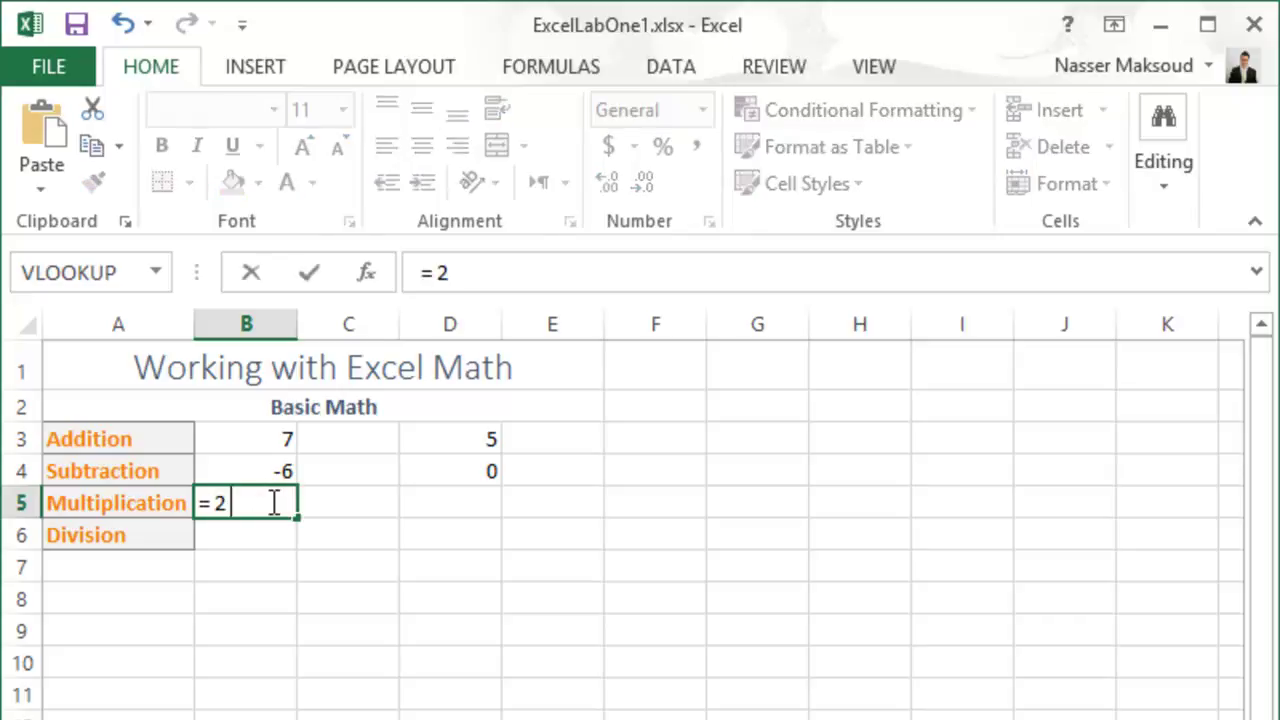
pyautogui.write(' 2 +')
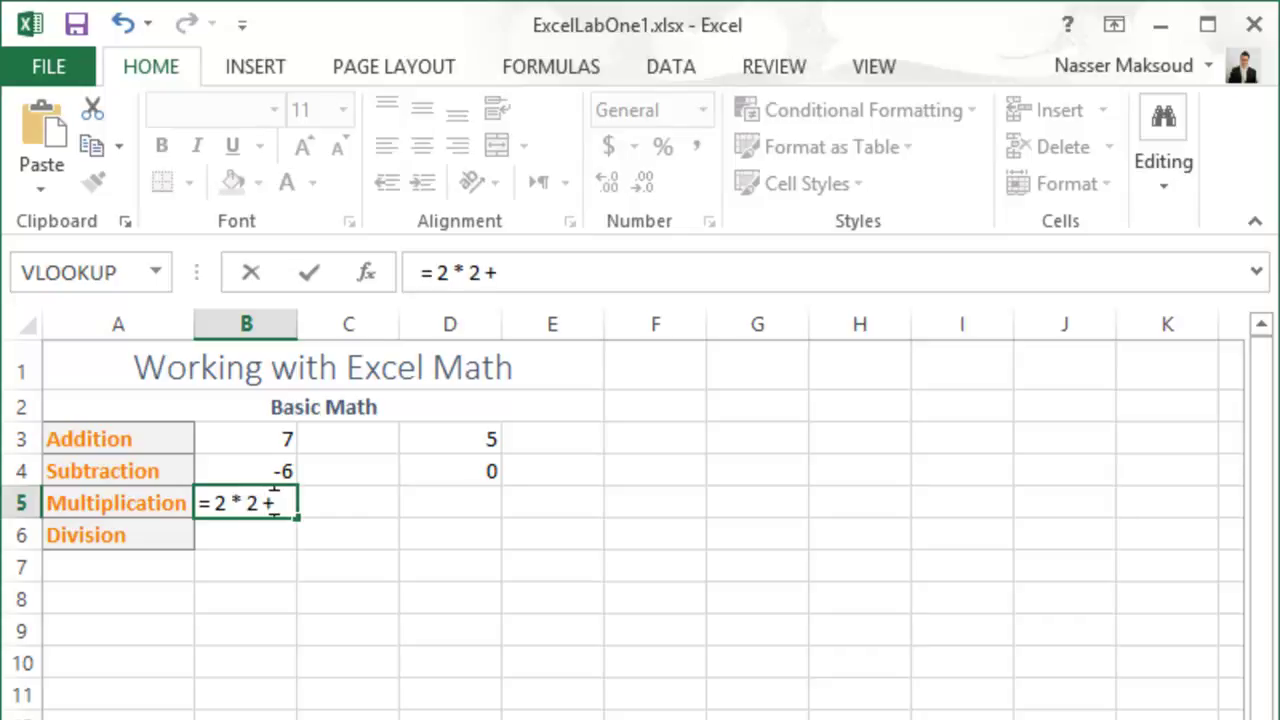
pyautogui.write(' 6')
pyautogui.press('Return')
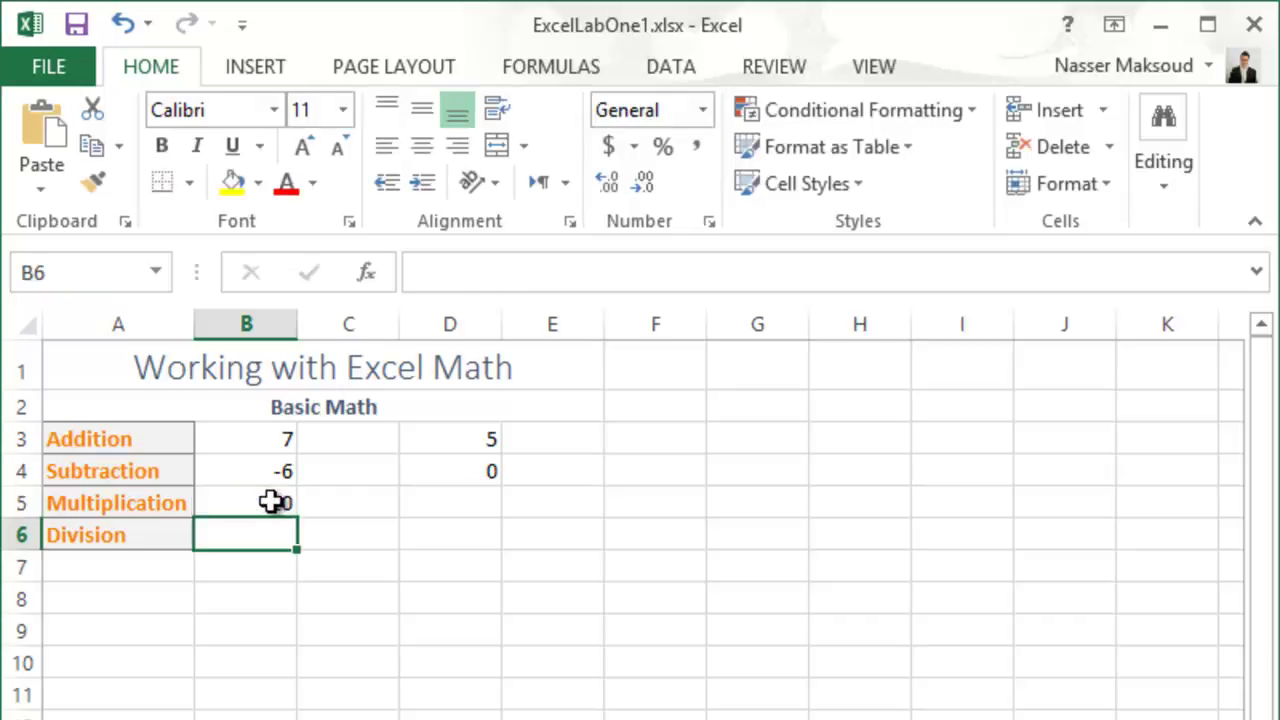
pyautogui.click(275, 505)
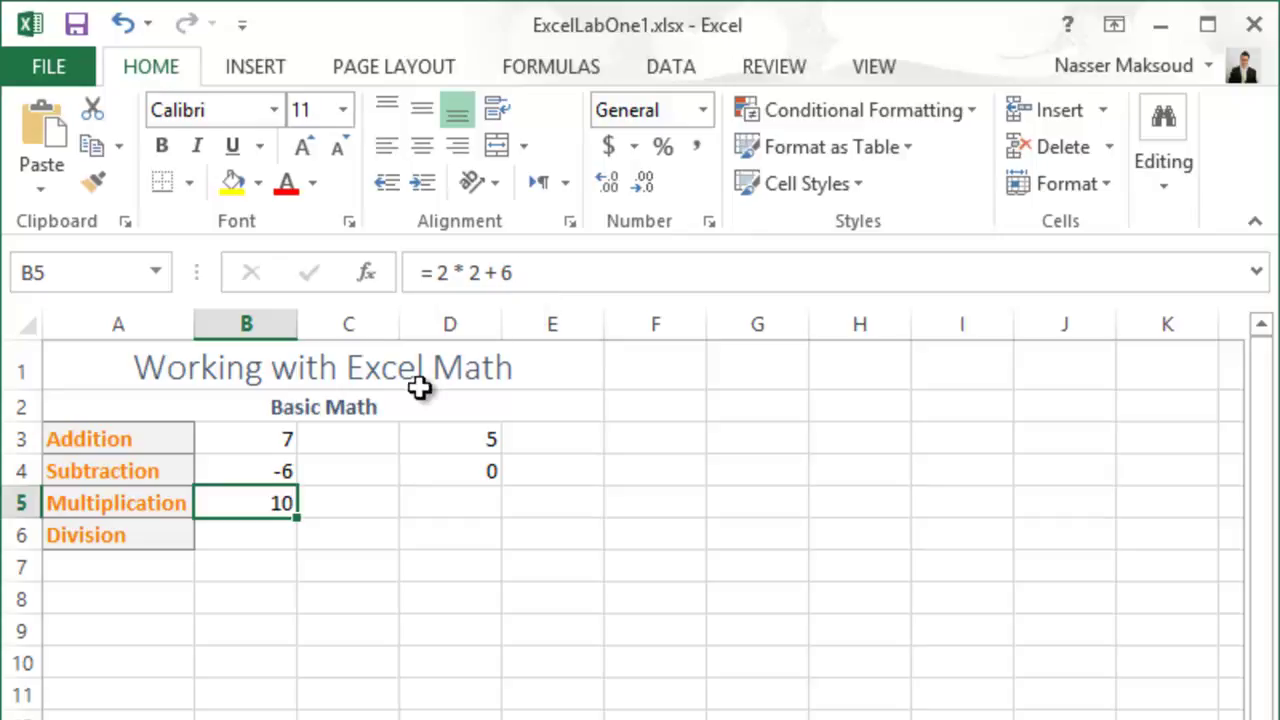
# Enter the formula =(2*2) + 6 in cell D5, with the multiplication in parentheses, and commit it.
pyautogui.click(464, 503)
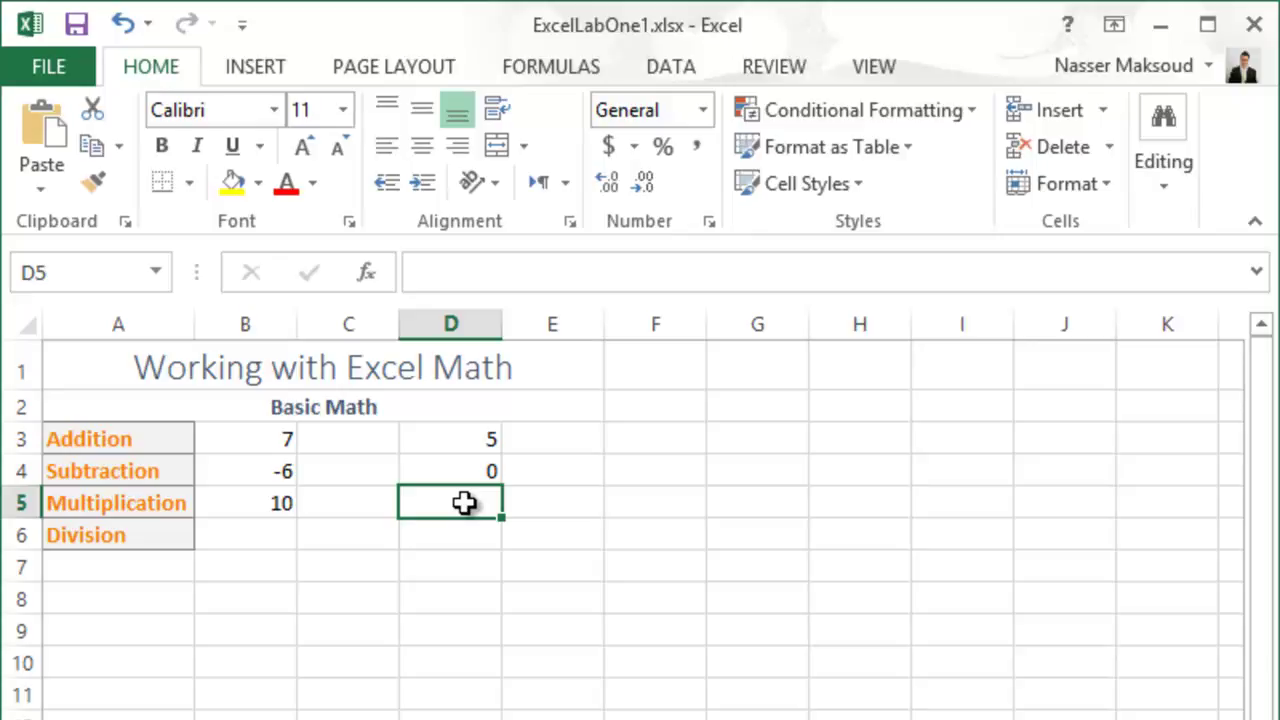
pyautogui.write('=')
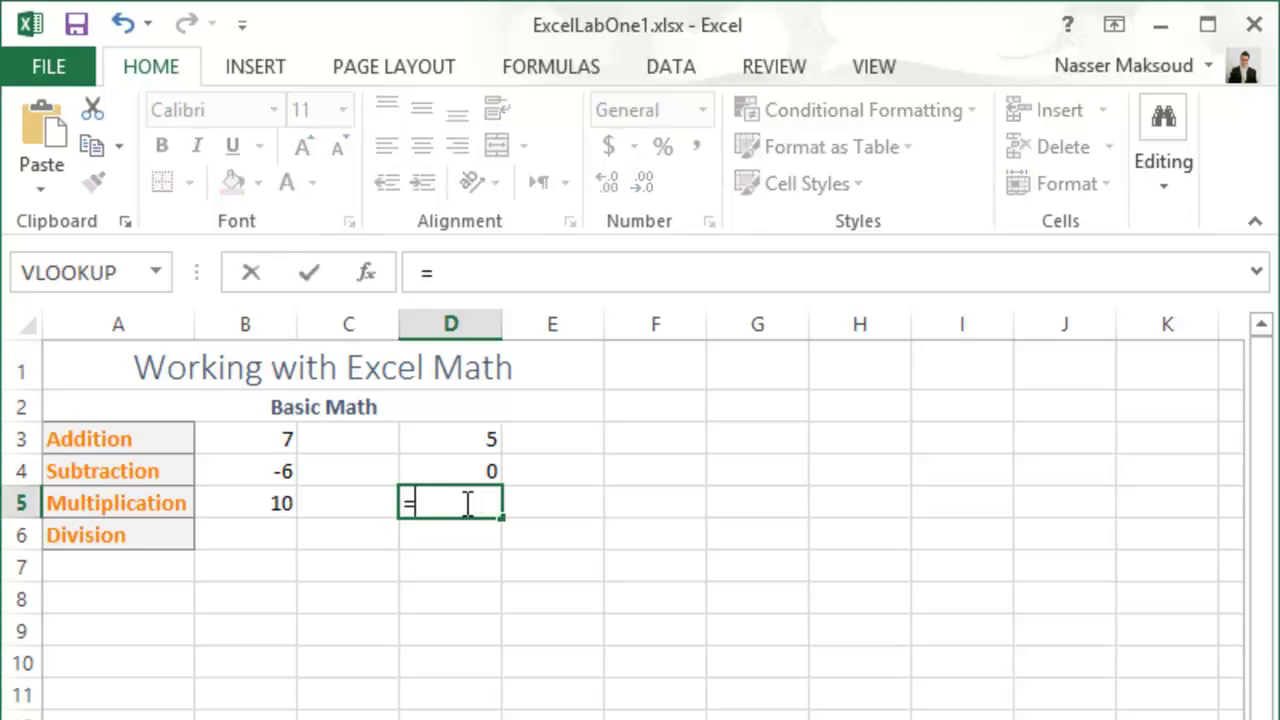
pyautogui.write('()')
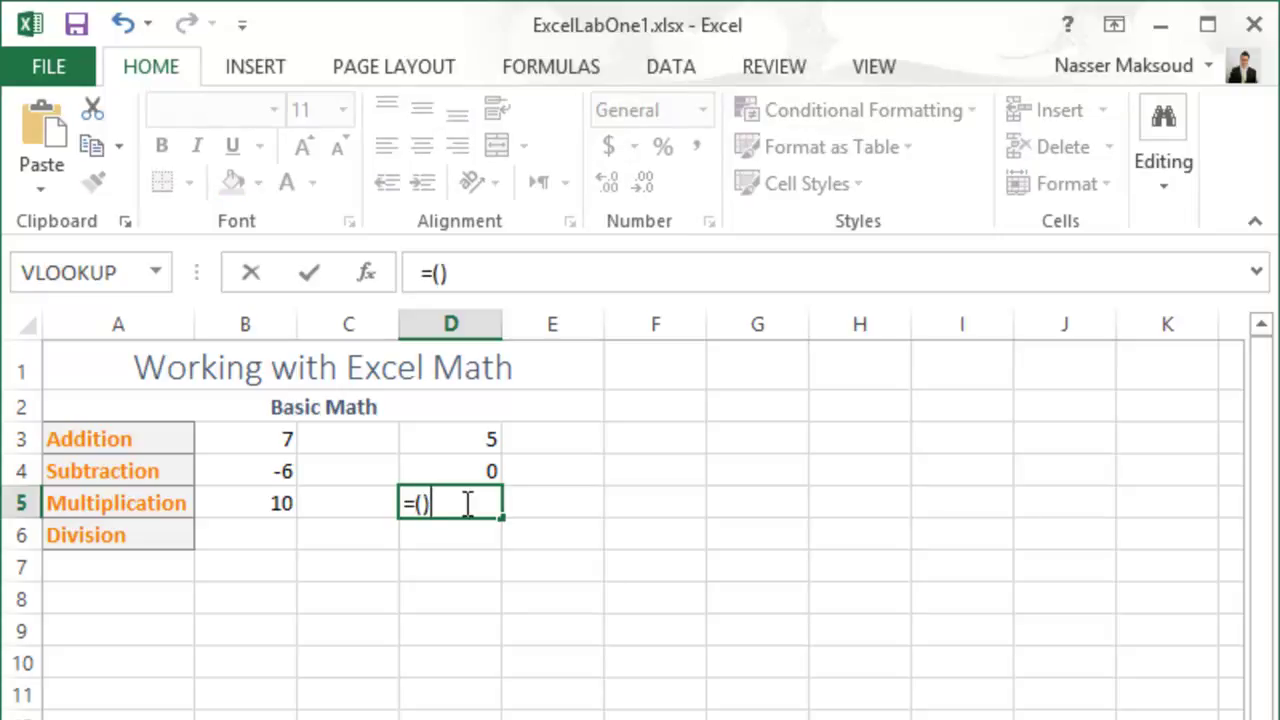
pyautogui.press('Return')
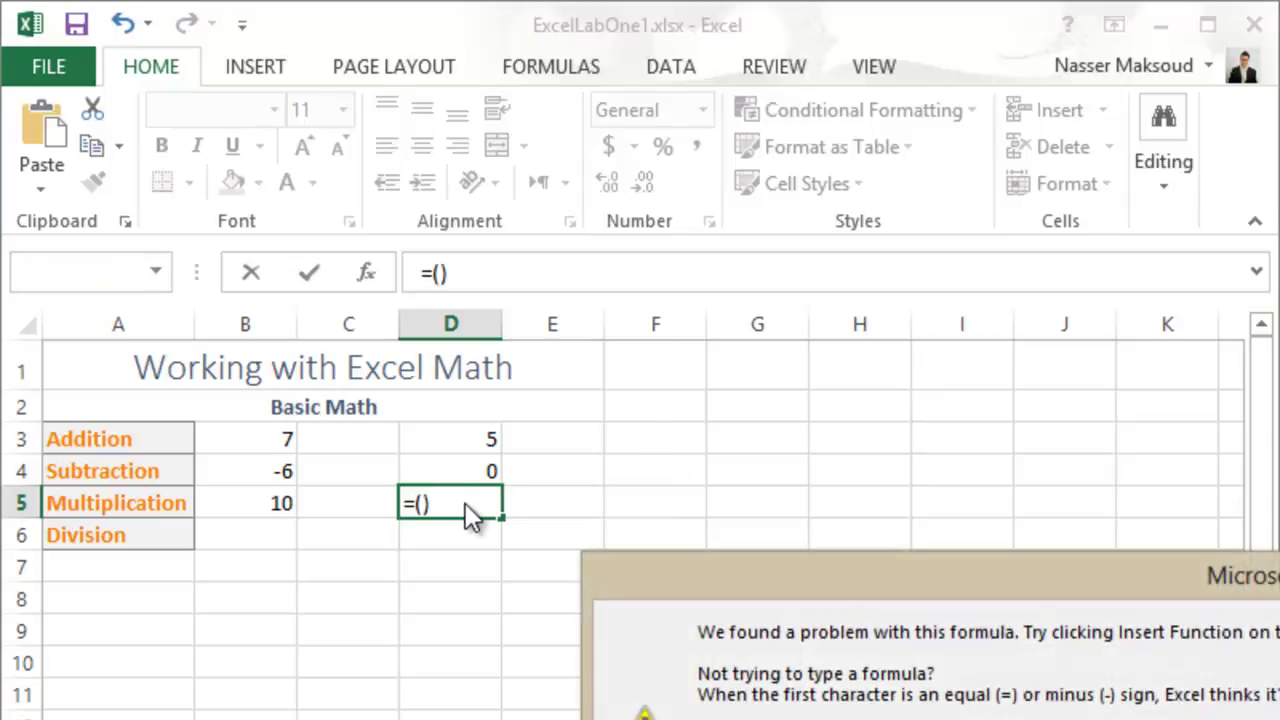
pyautogui.press('Return')
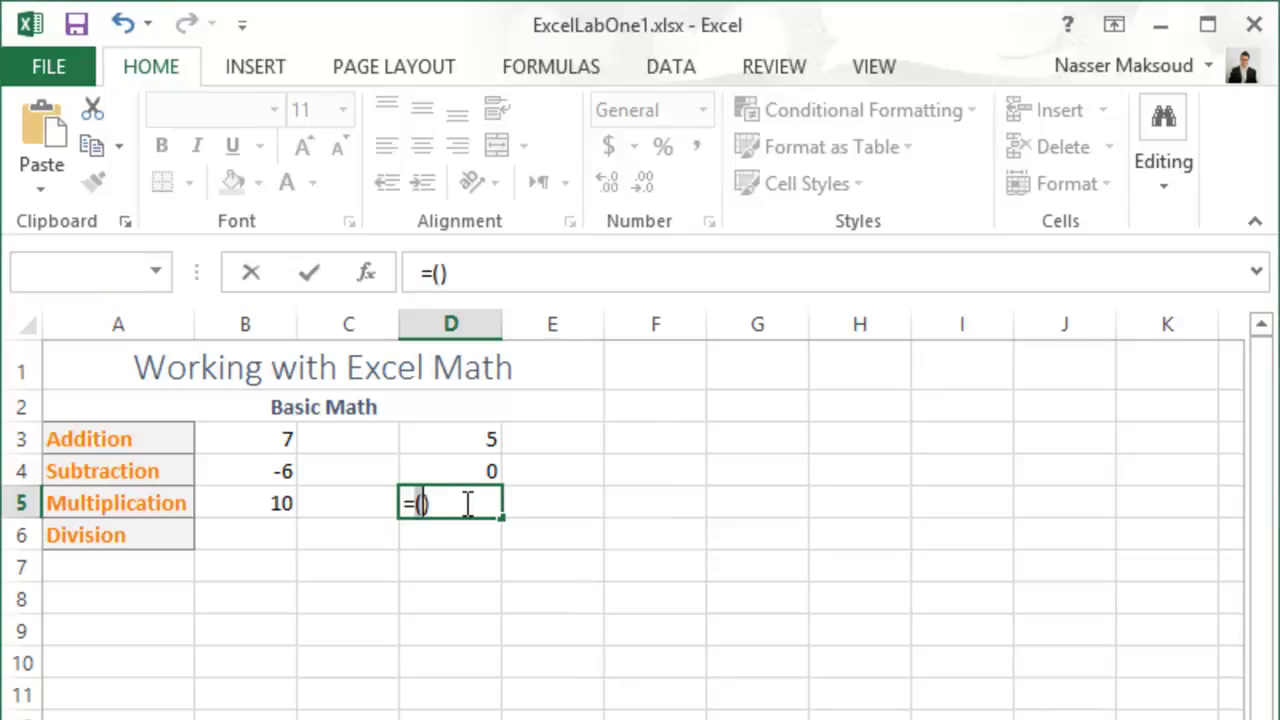
pyautogui.click(422, 503)
pyautogui.write('2*')
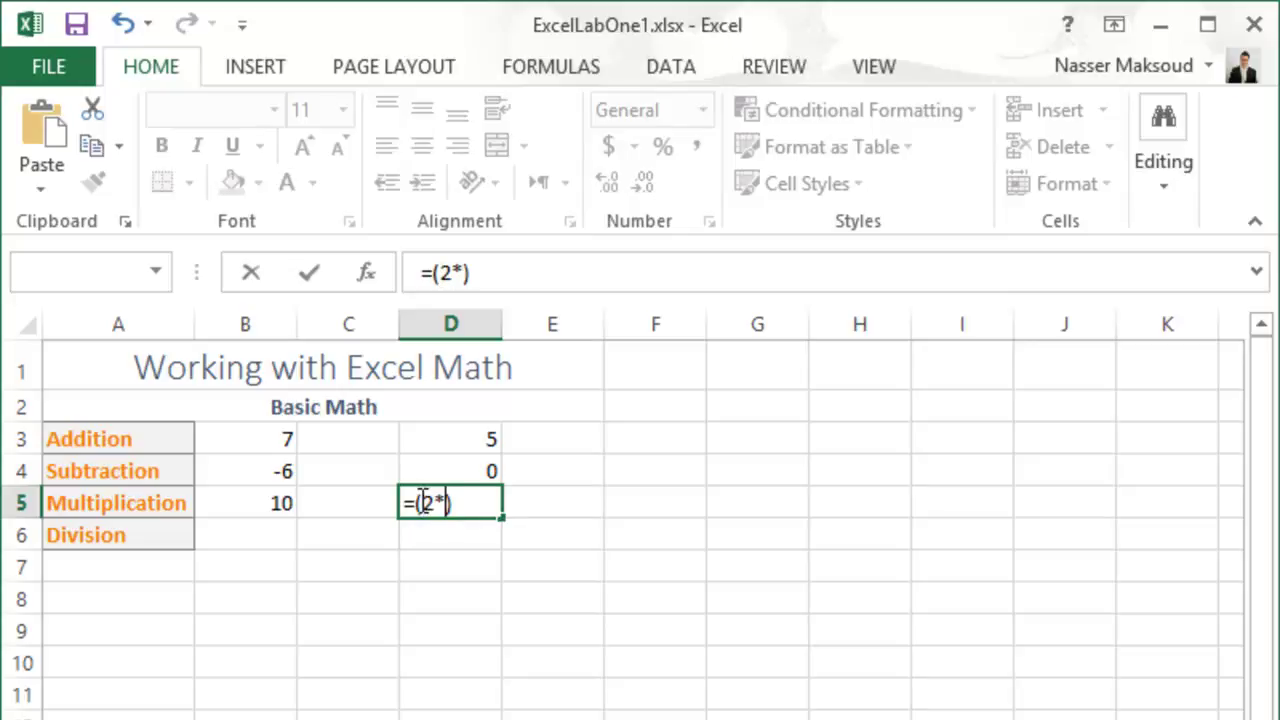
pyautogui.write('2')
pyautogui.press('Right')
pyautogui.write('+ 6')
pyautogui.press('Return')
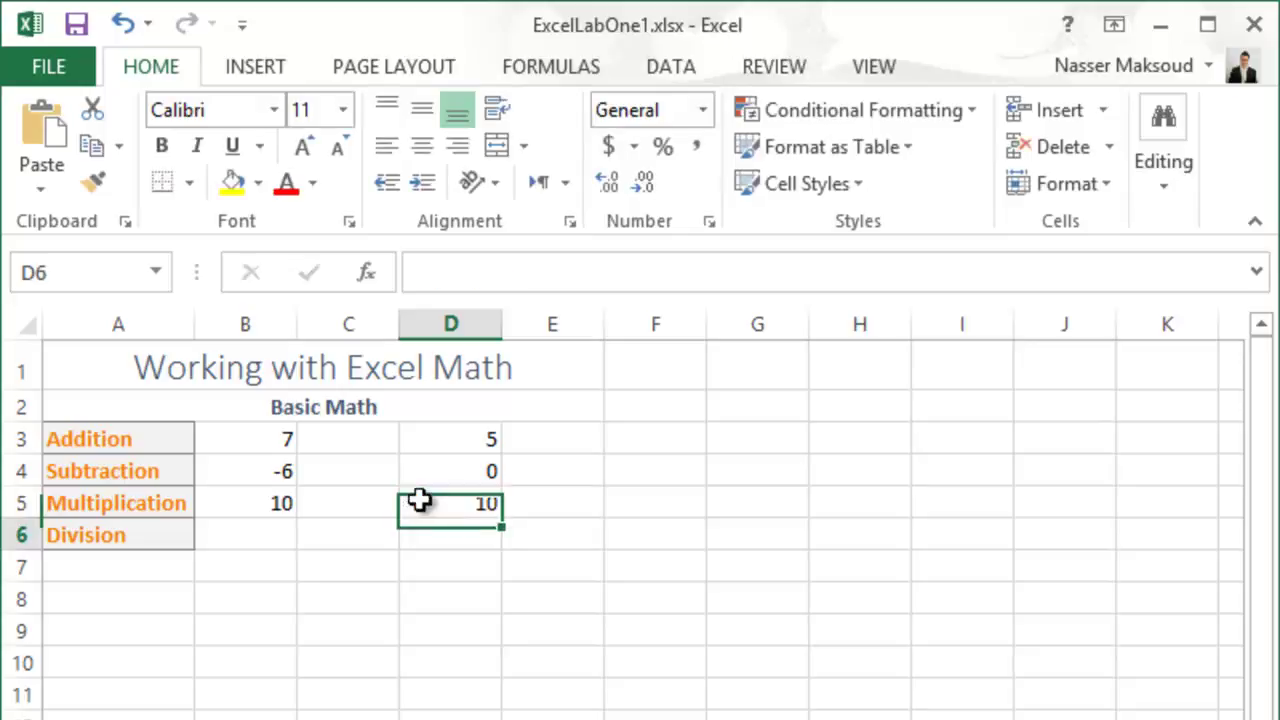
pyautogui.click(419, 501)
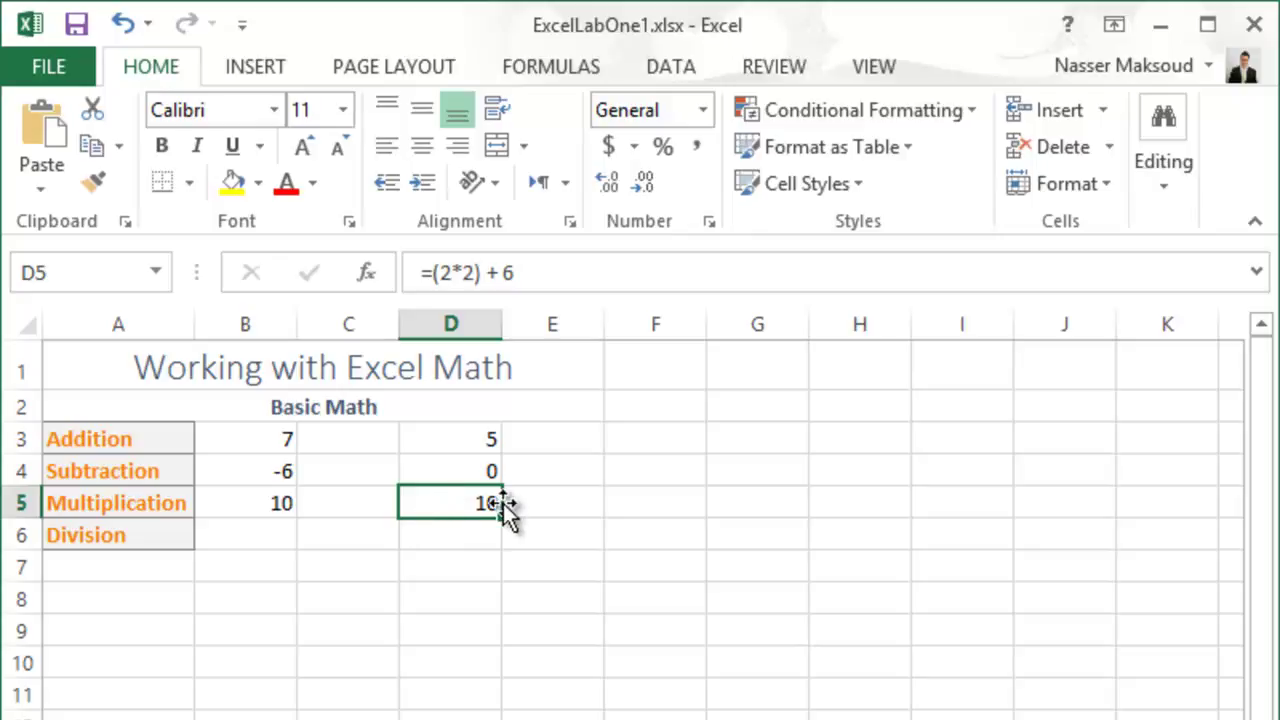
# Enter the formula = 9/3 in cell B6 and reselect the cell.
pyautogui.click(251, 537)
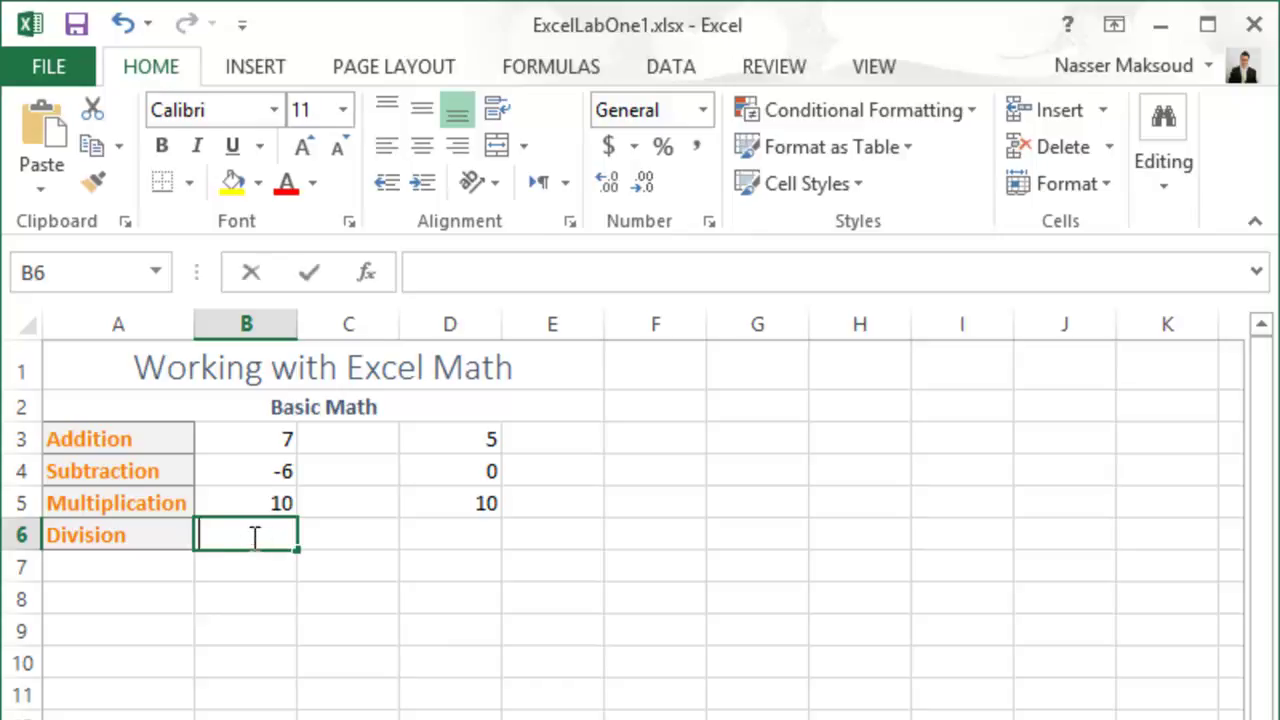
pyautogui.write('=9/3')
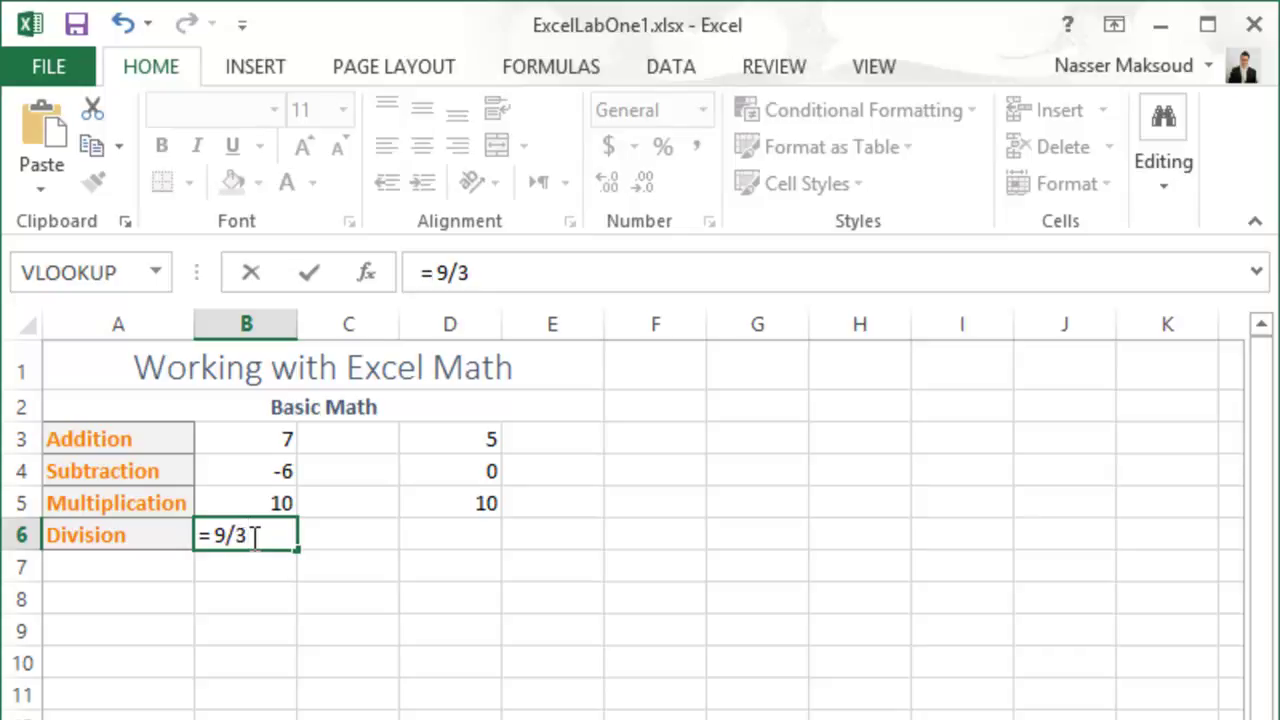
pyautogui.hotkey('shift', 'Tab')
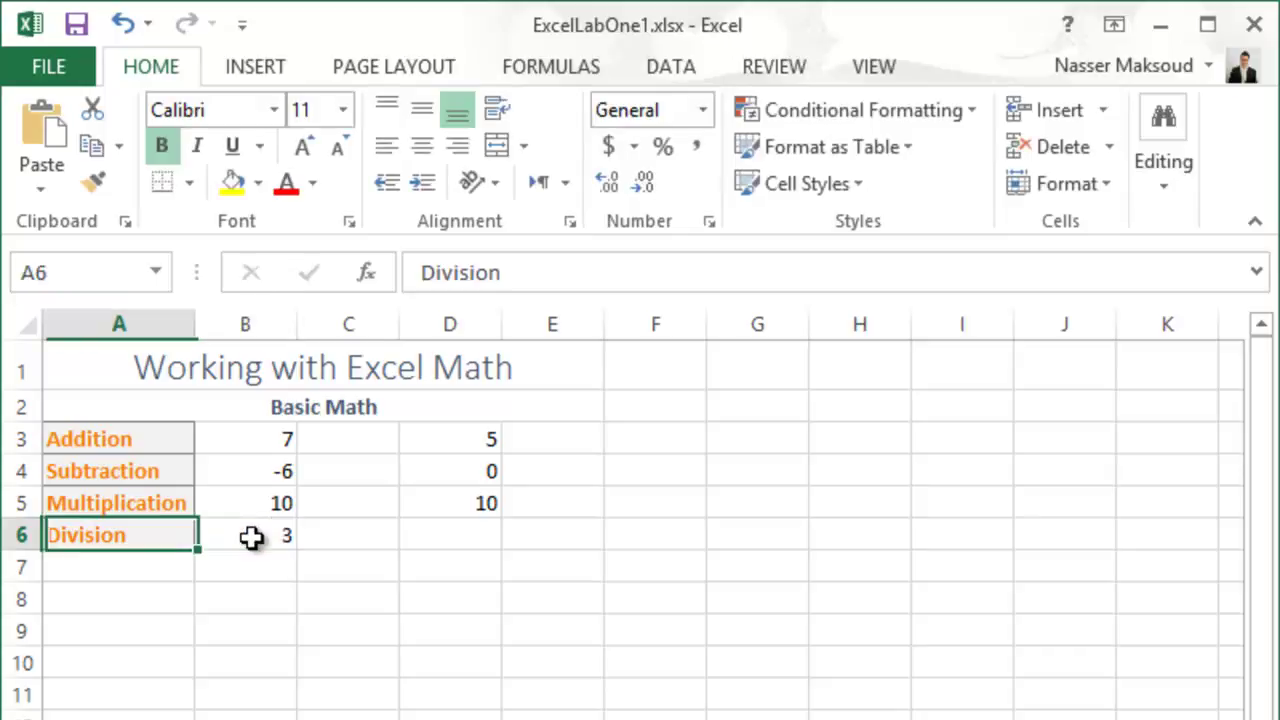
pyautogui.click(251, 538)
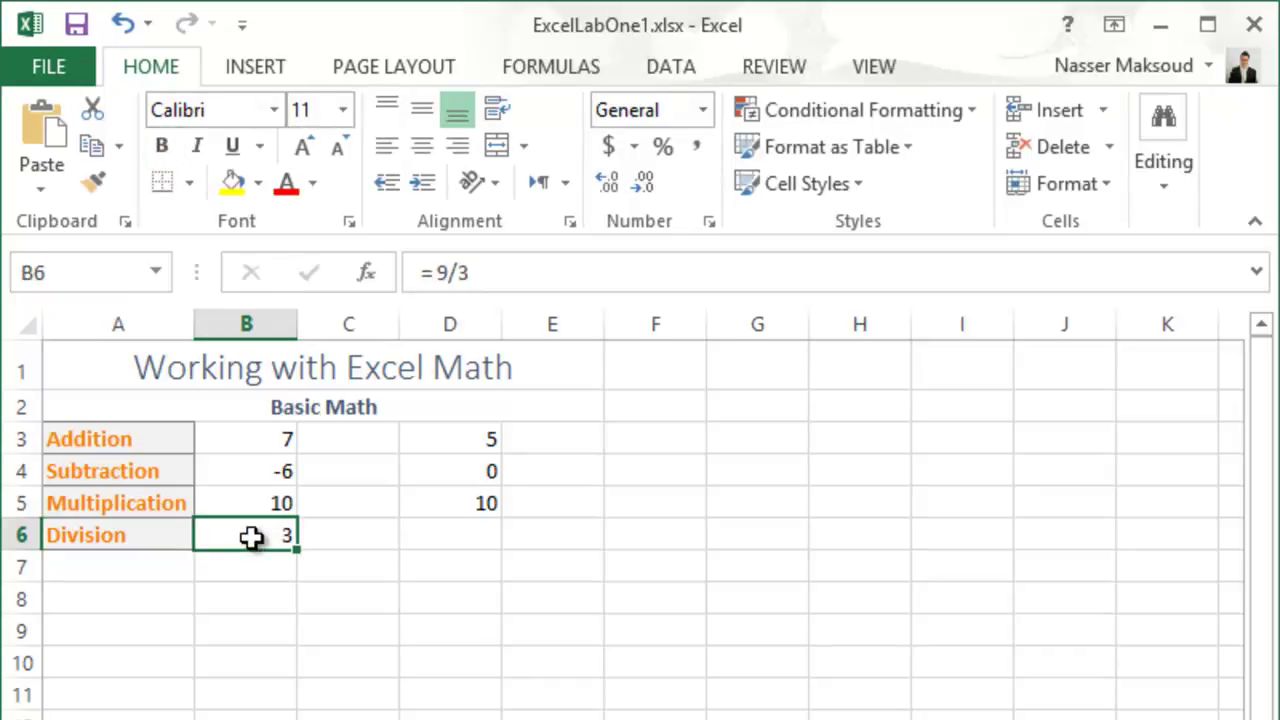
pyautogui.doubleClick(251, 538)
pyautogui.press('BackSpace')
pyautogui.press('BackSpace')
pyautogui.press('BackSpace')
pyautogui.press('BackSpace')
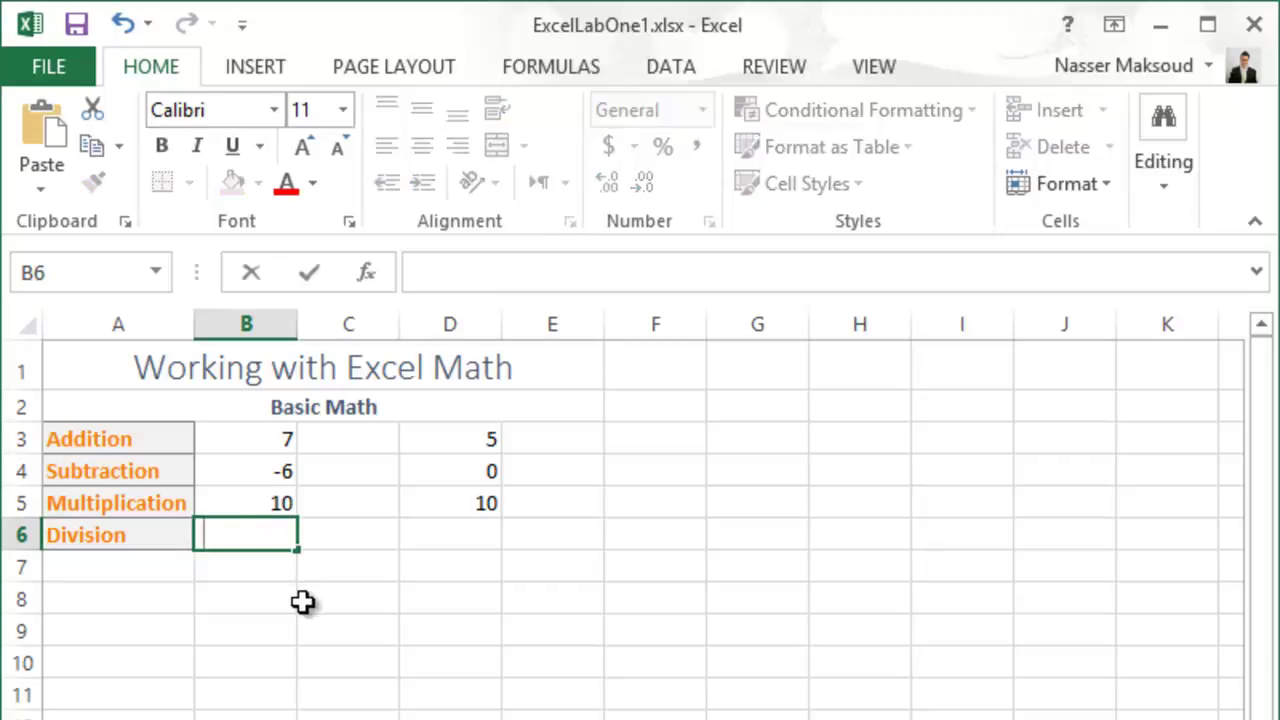
pyautogui.press('Escape')
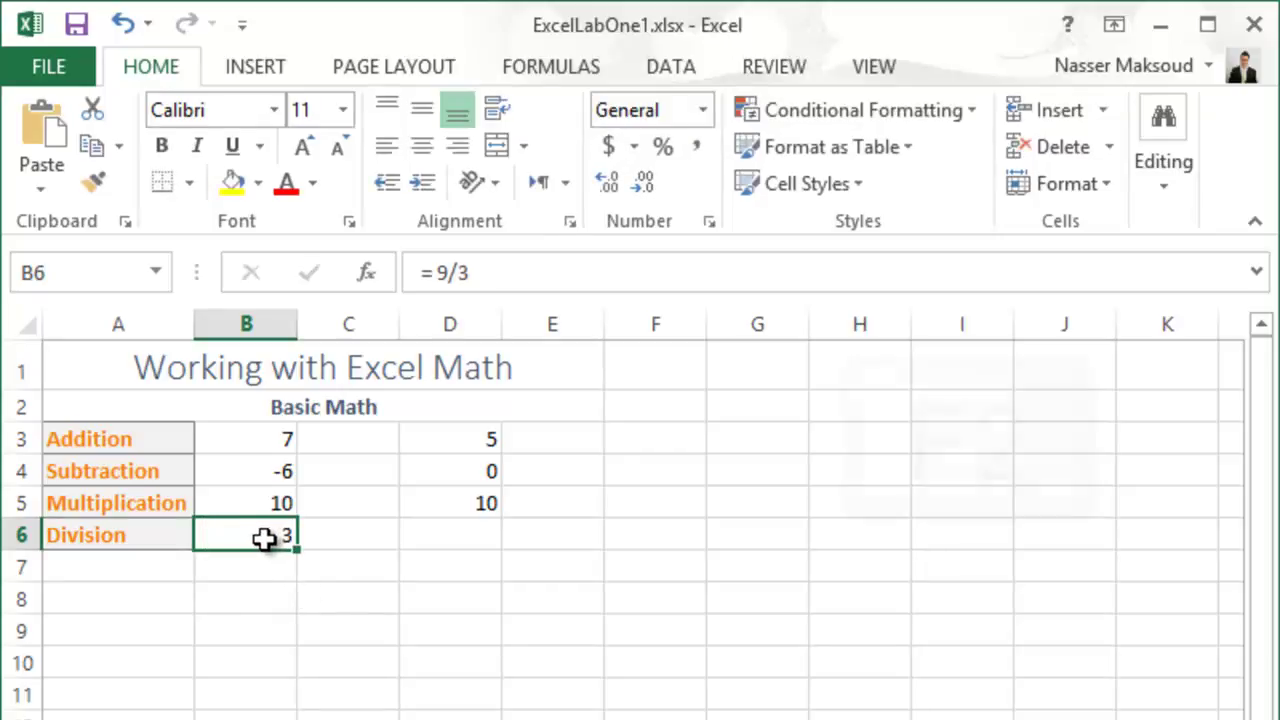
pyautogui.doubleClick(264, 538)
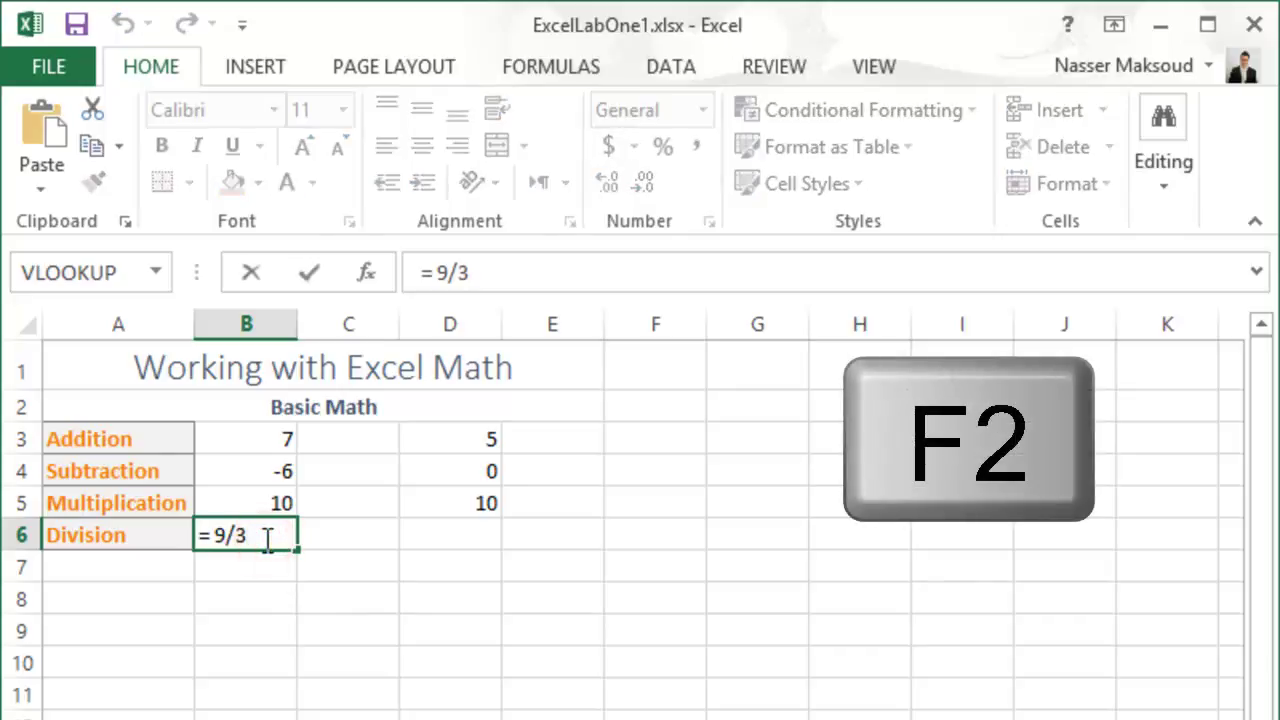
pyautogui.press('Escape')
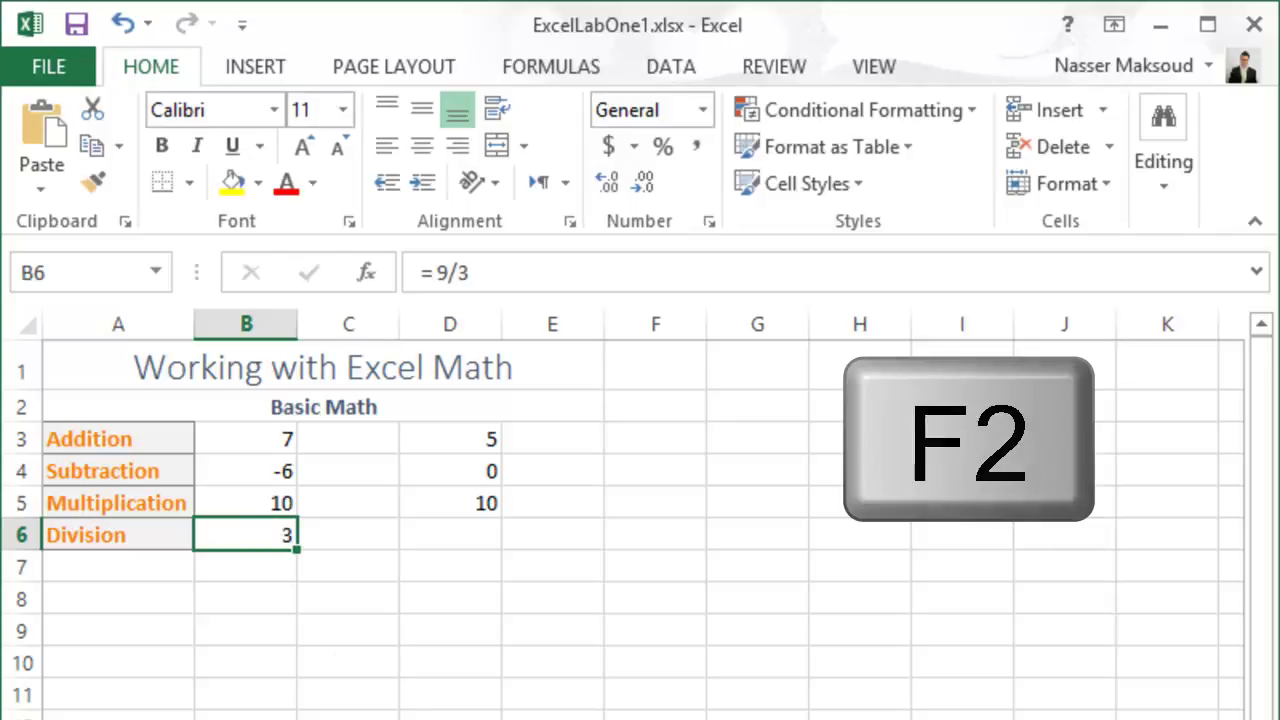
# Change the formula in cell B6 to = 9 / 3 + 4, with spaces around the operators, and check the committed formula.
pyautogui.press('F2')
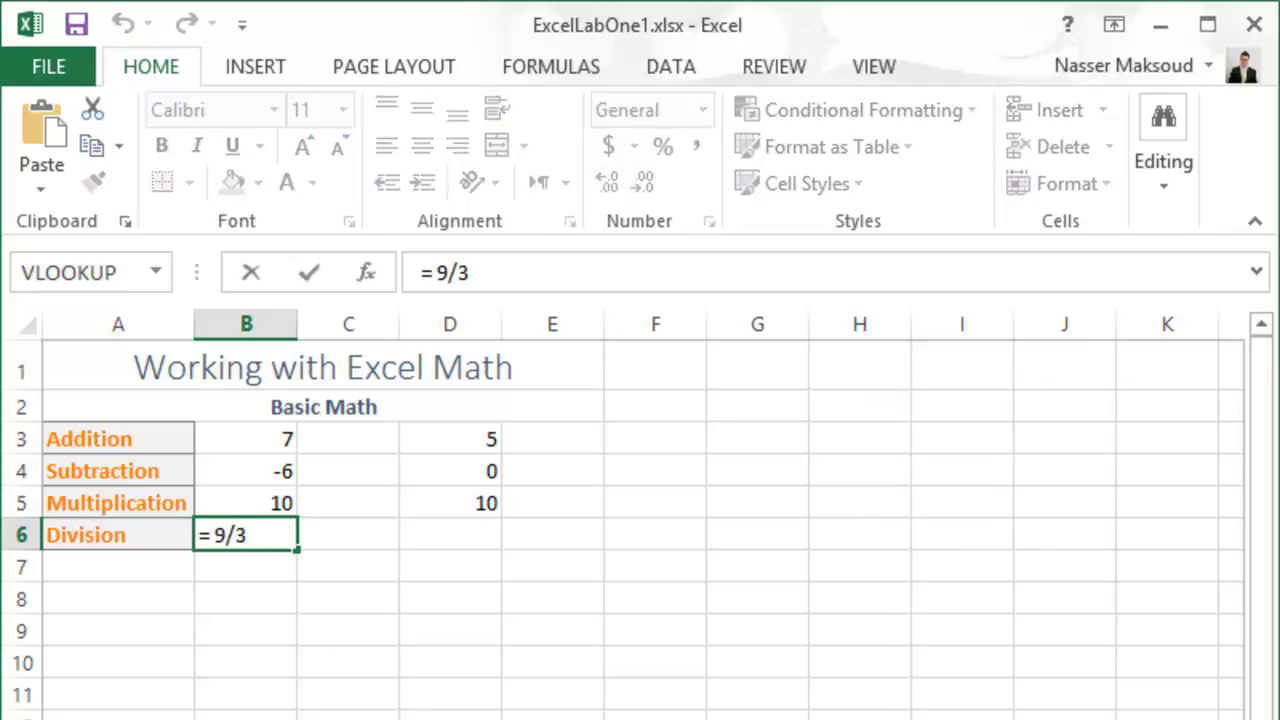
pyautogui.click(235, 535)
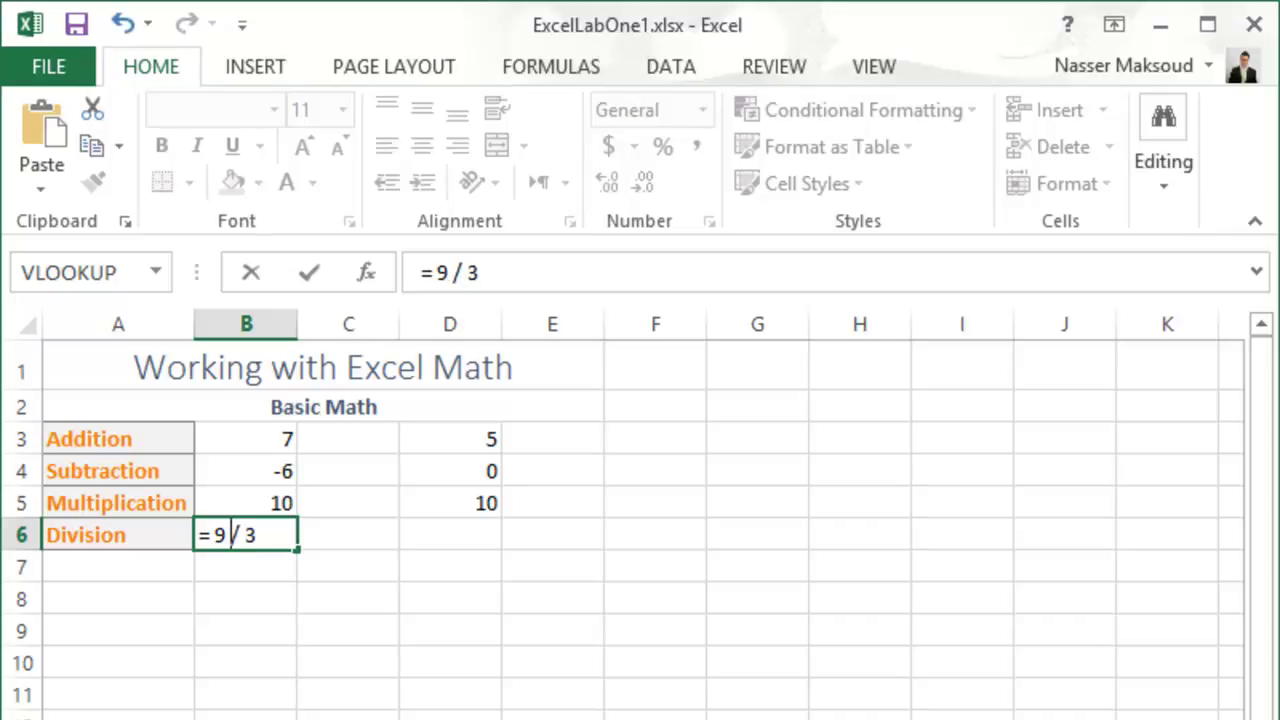
pyautogui.click(262, 535)
pyautogui.write('+ 4')
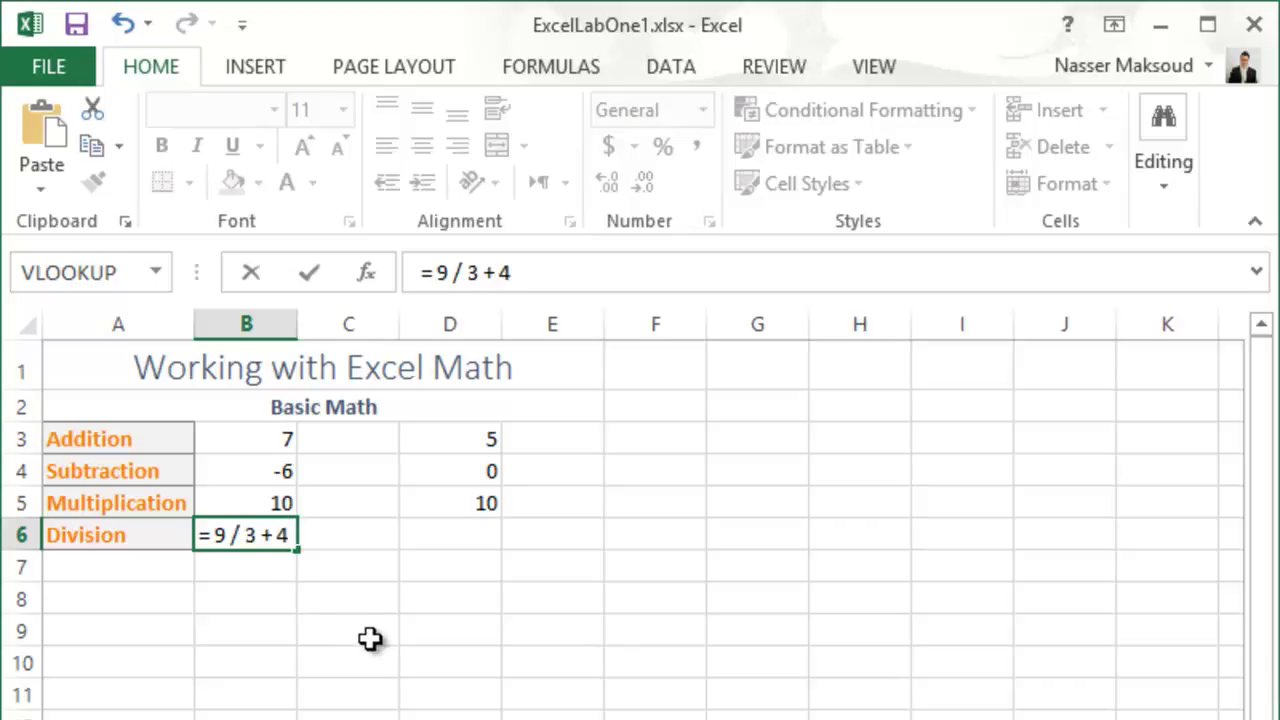
pyautogui.press('Return')
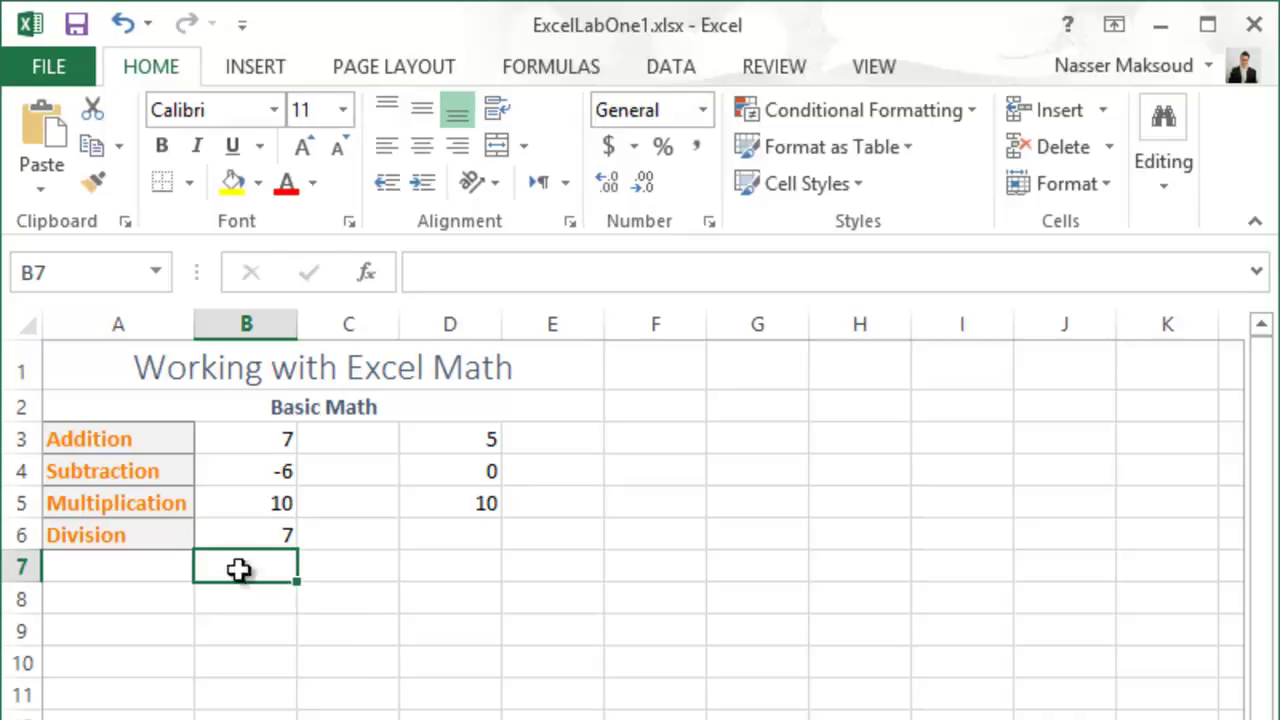
pyautogui.click(238, 540)
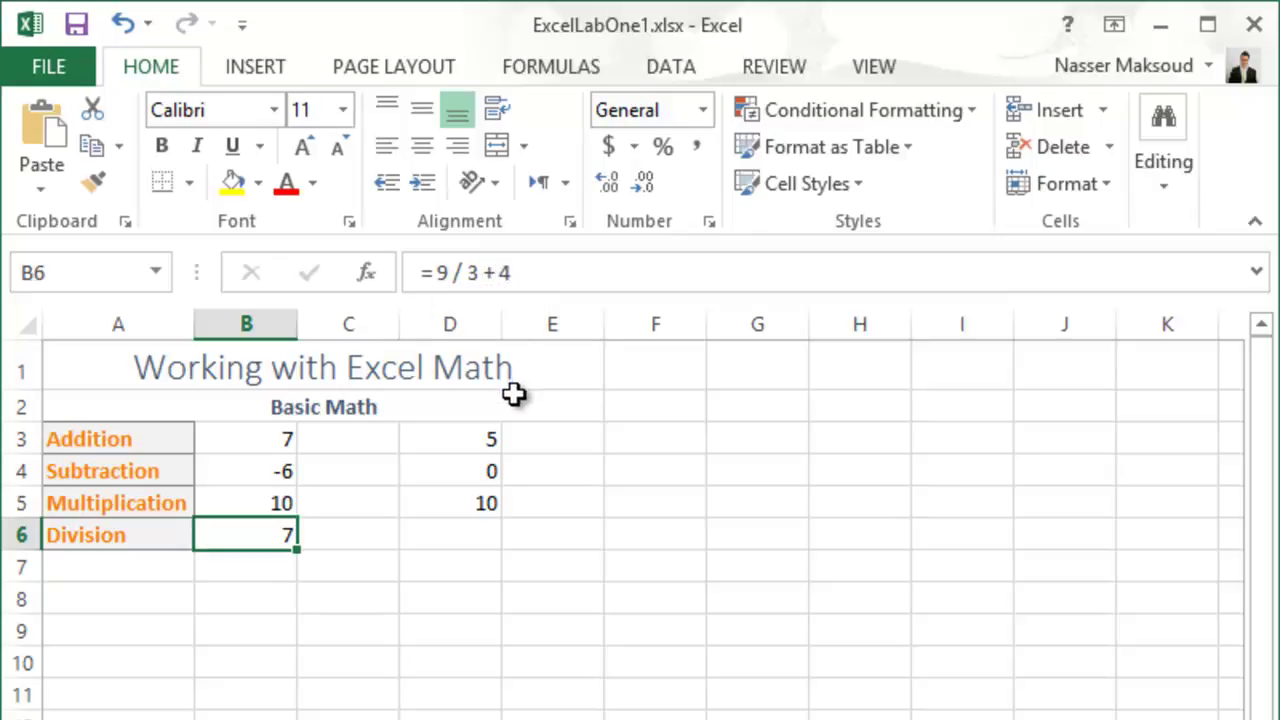
pyautogui.click(514, 272)
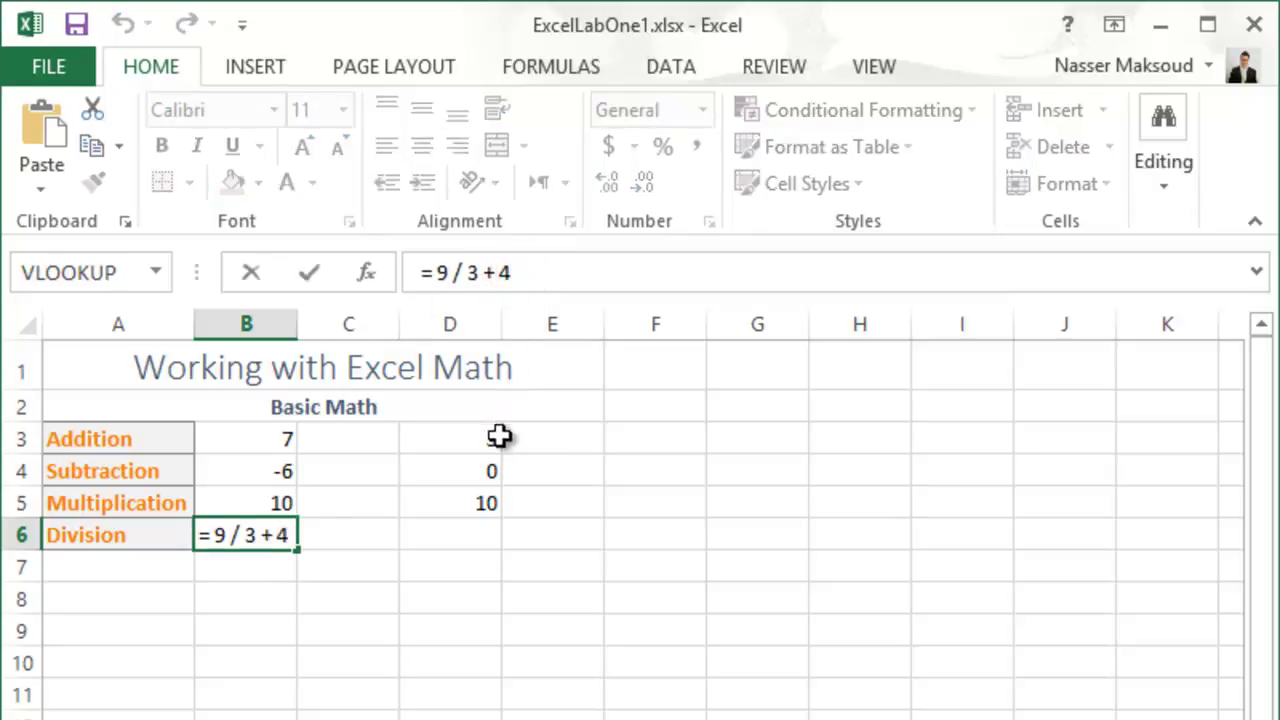
pyautogui.hotkey('ctrl', 'Return')
# Enter the formula = (9 / 3) + 4 in cell D6, with the division in parentheses, and commit it.
pyautogui.click(480, 530)
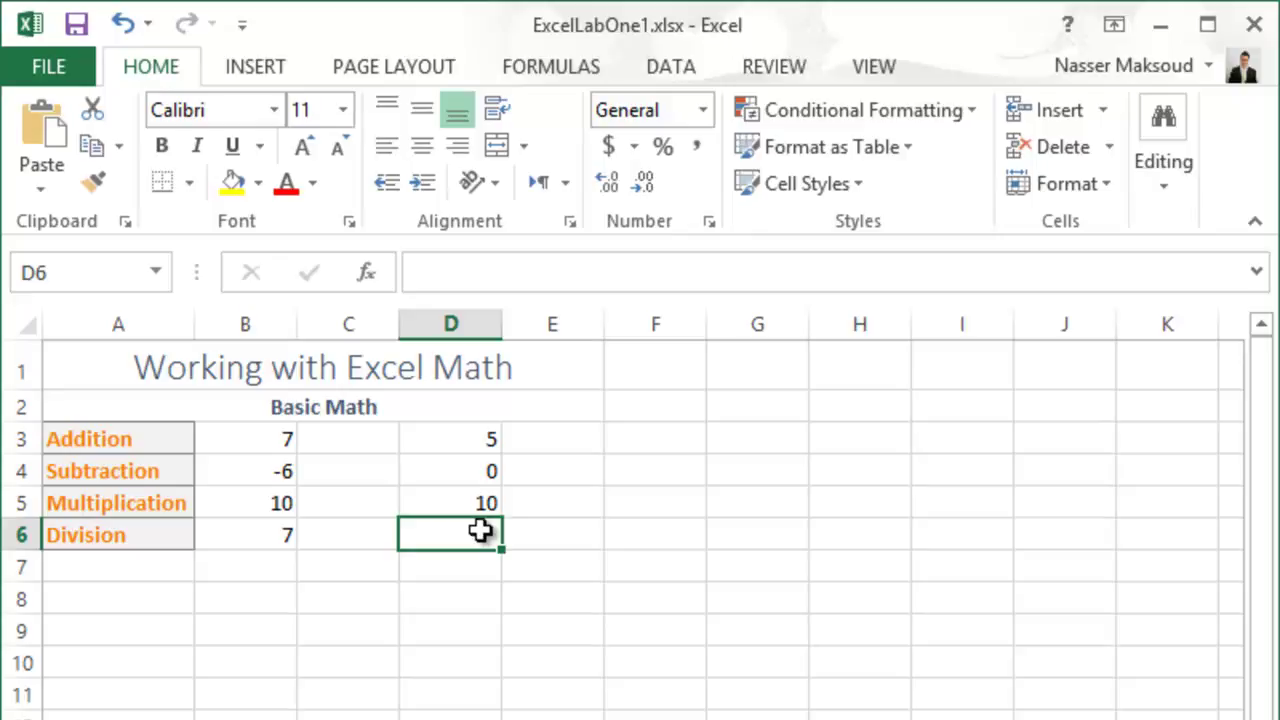
pyautogui.write('= 9 / 3')
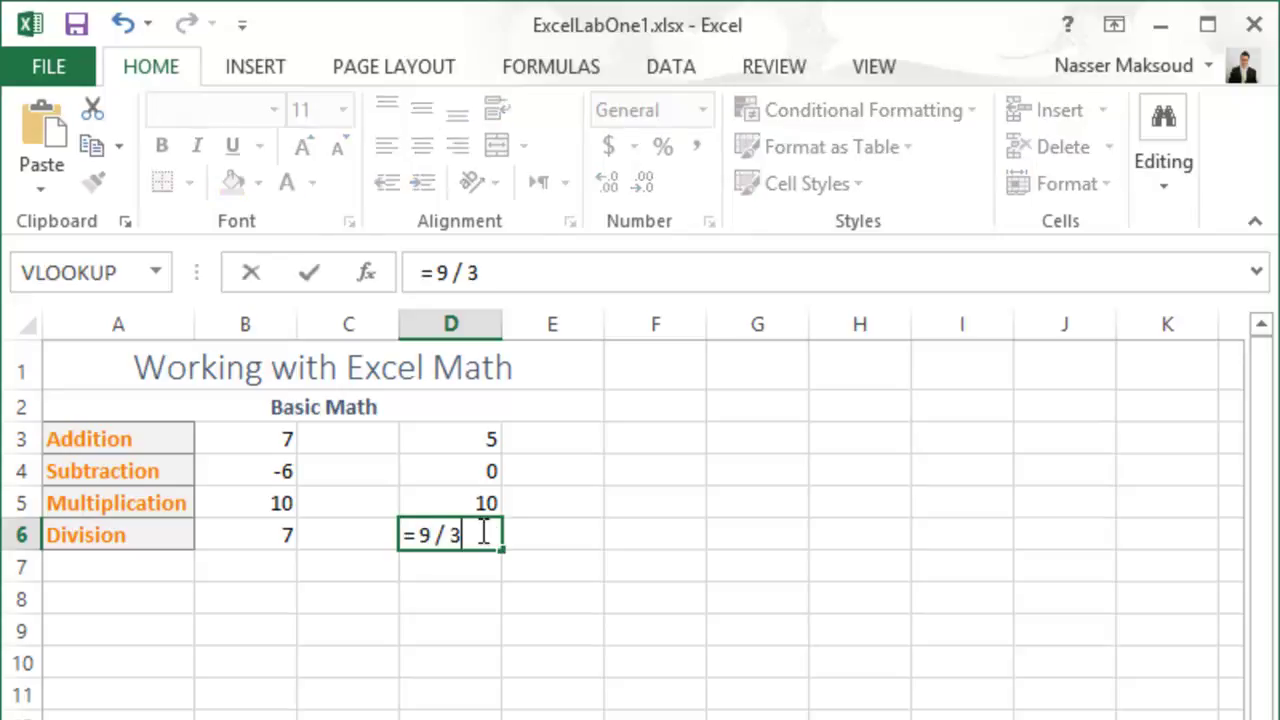
pyautogui.write(' + 4')
pyautogui.click(424, 535)
pyautogui.write('(')
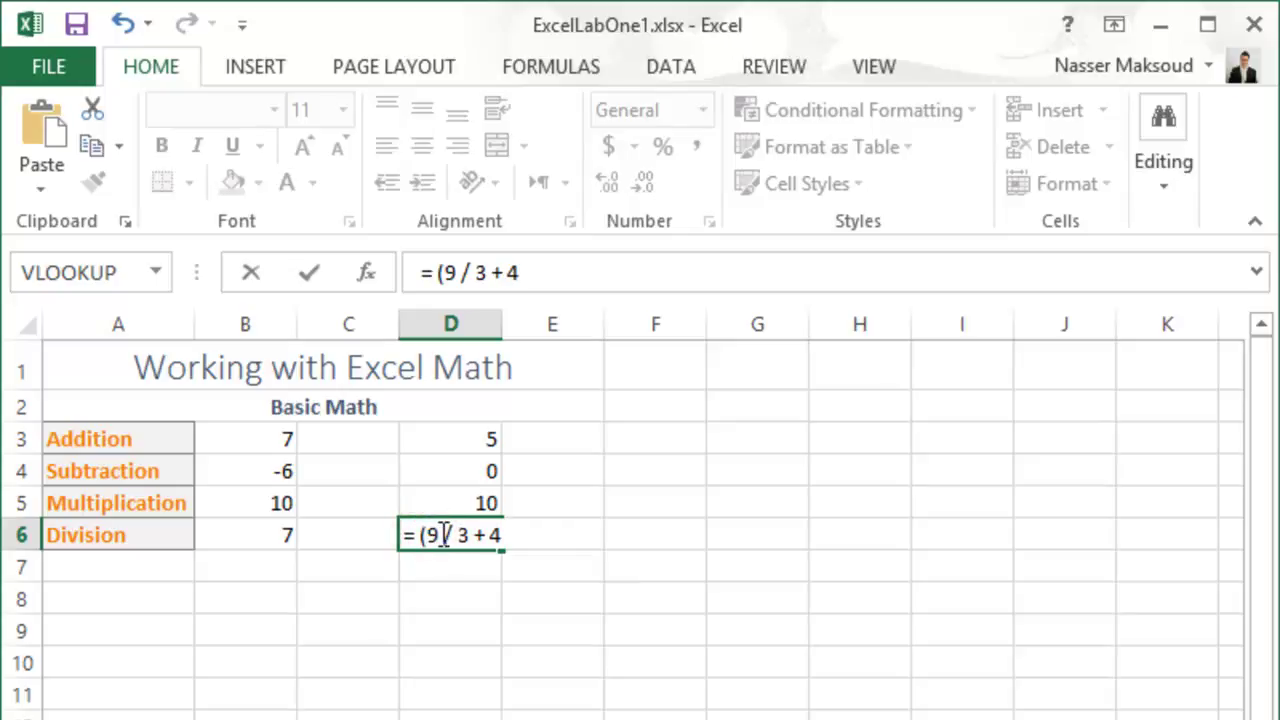
pyautogui.click(468, 536)
pyautogui.write(')')
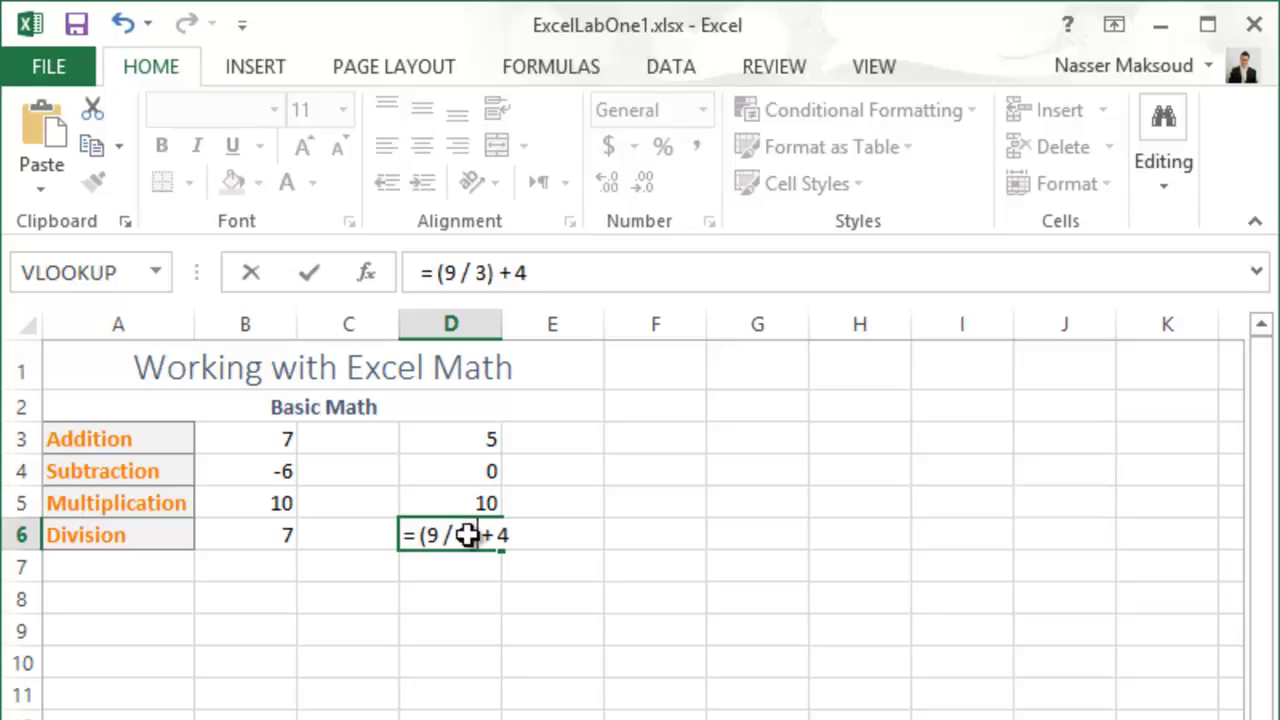
pyautogui.press('Return')
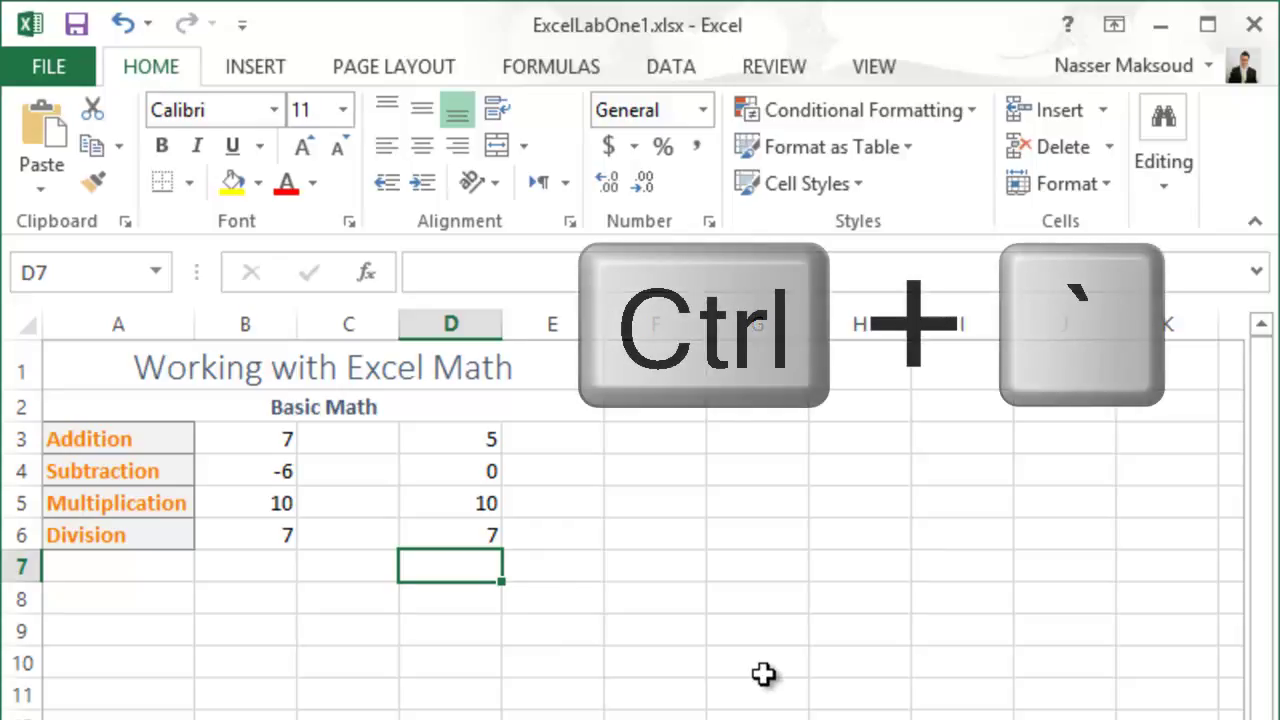
# Switch the sheet to formula view and back to values, and compare both views with the sample solution in the Word instructions.
pyautogui.hotkey('ctrl', '`')
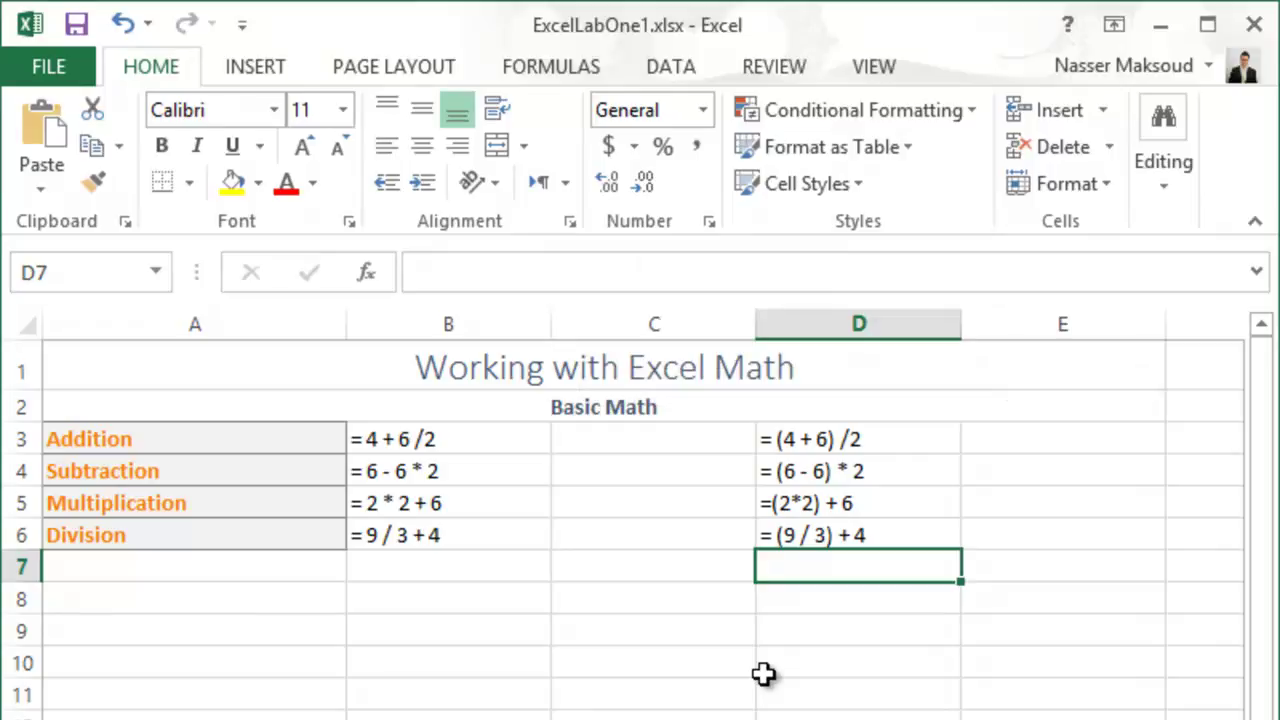
pyautogui.hotkey('ctrl', '`')
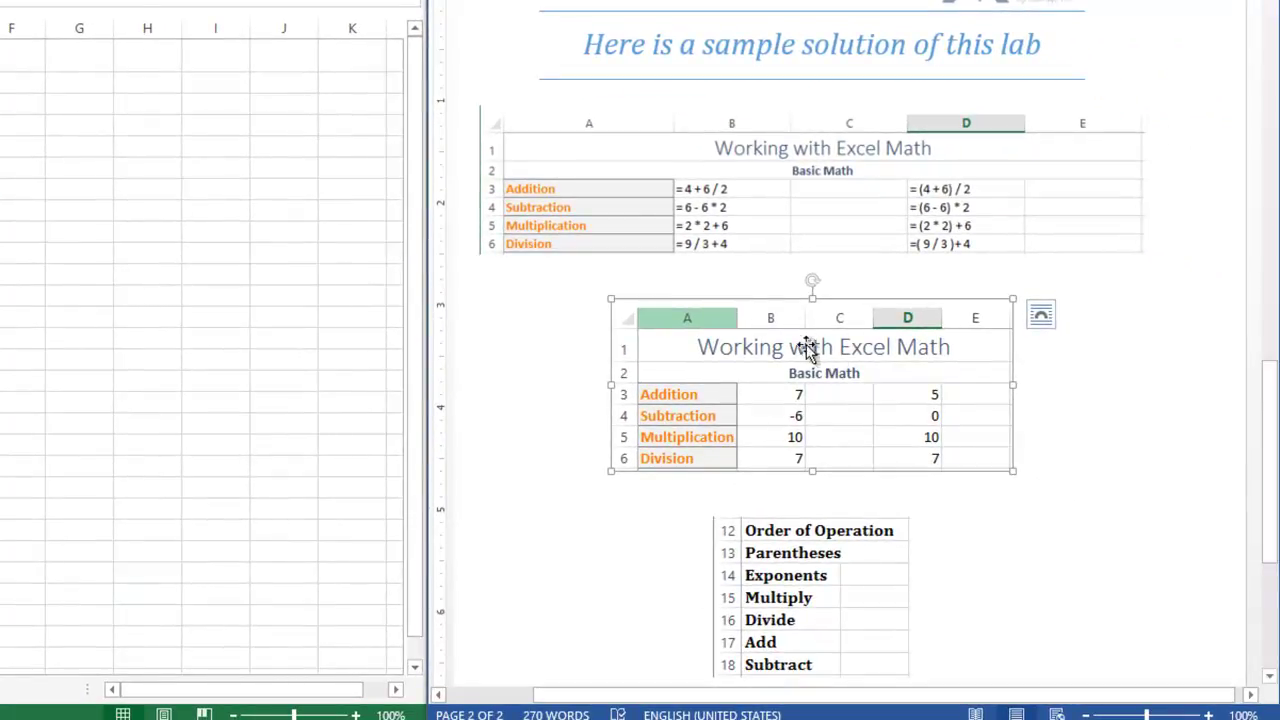
pyautogui.click(757, 172)
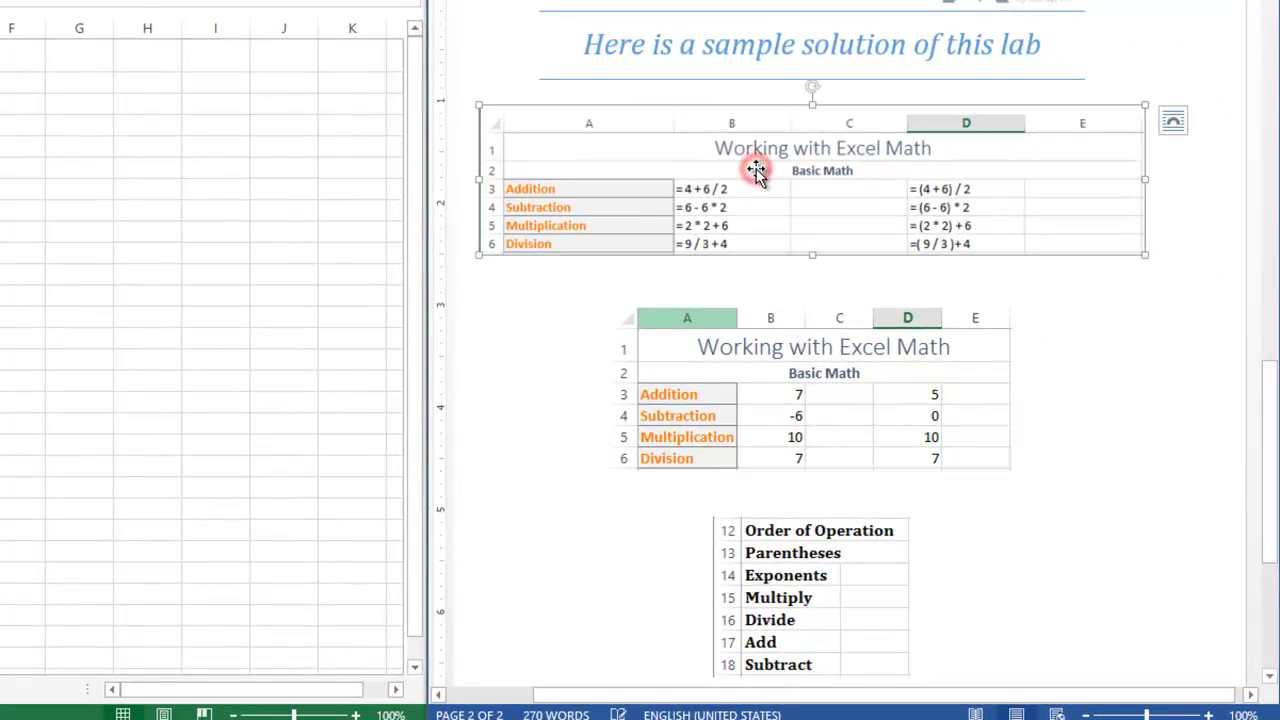
pyautogui.click(765, 568)
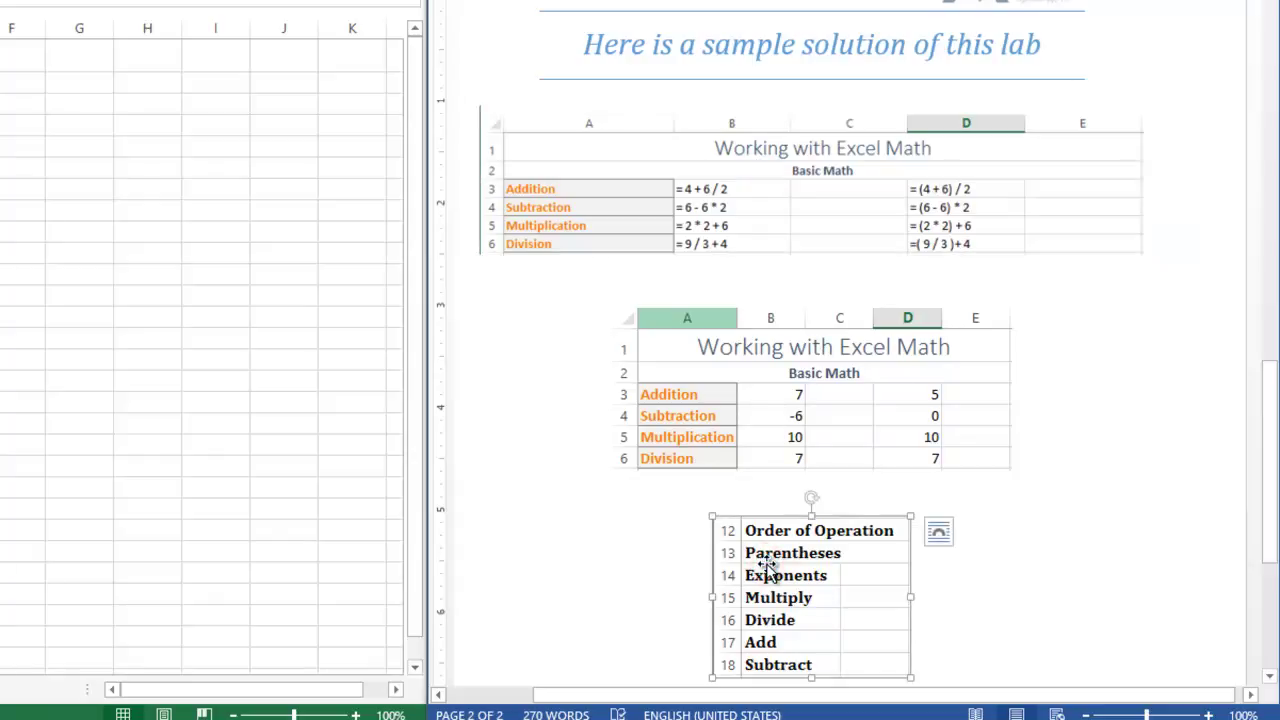
pyautogui.click(756, 423)
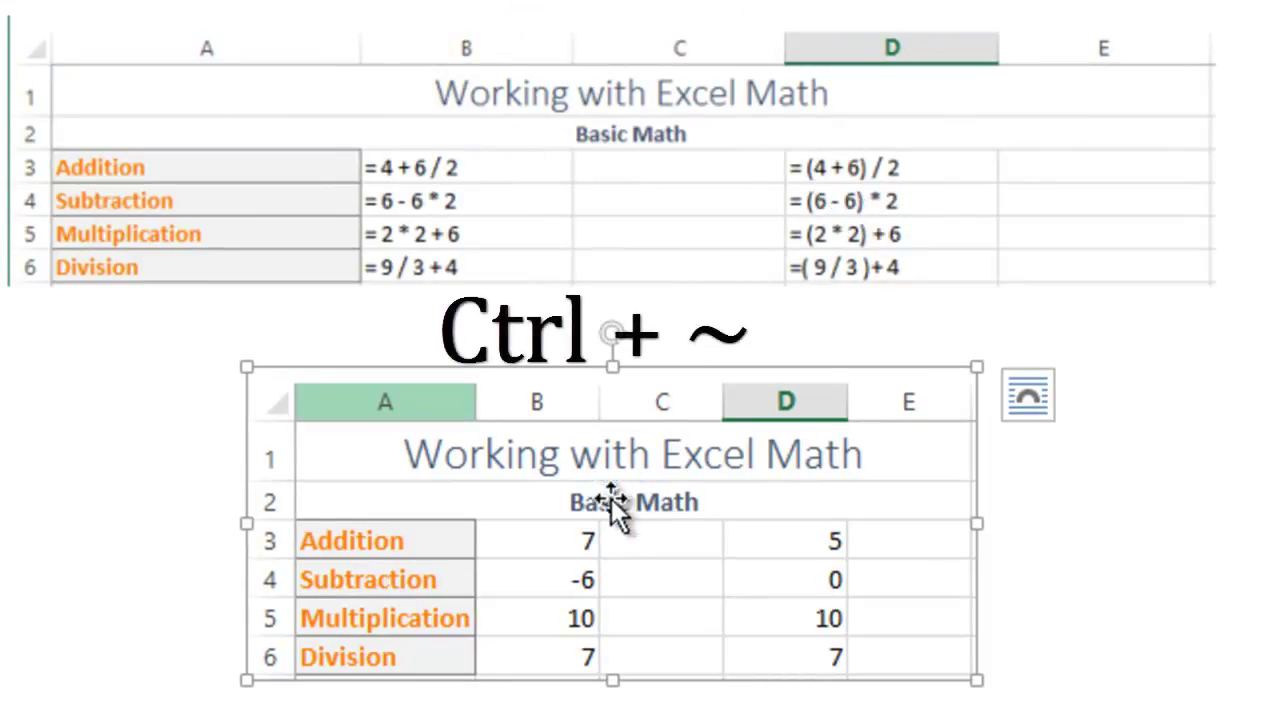
pyautogui.click(585, 545)
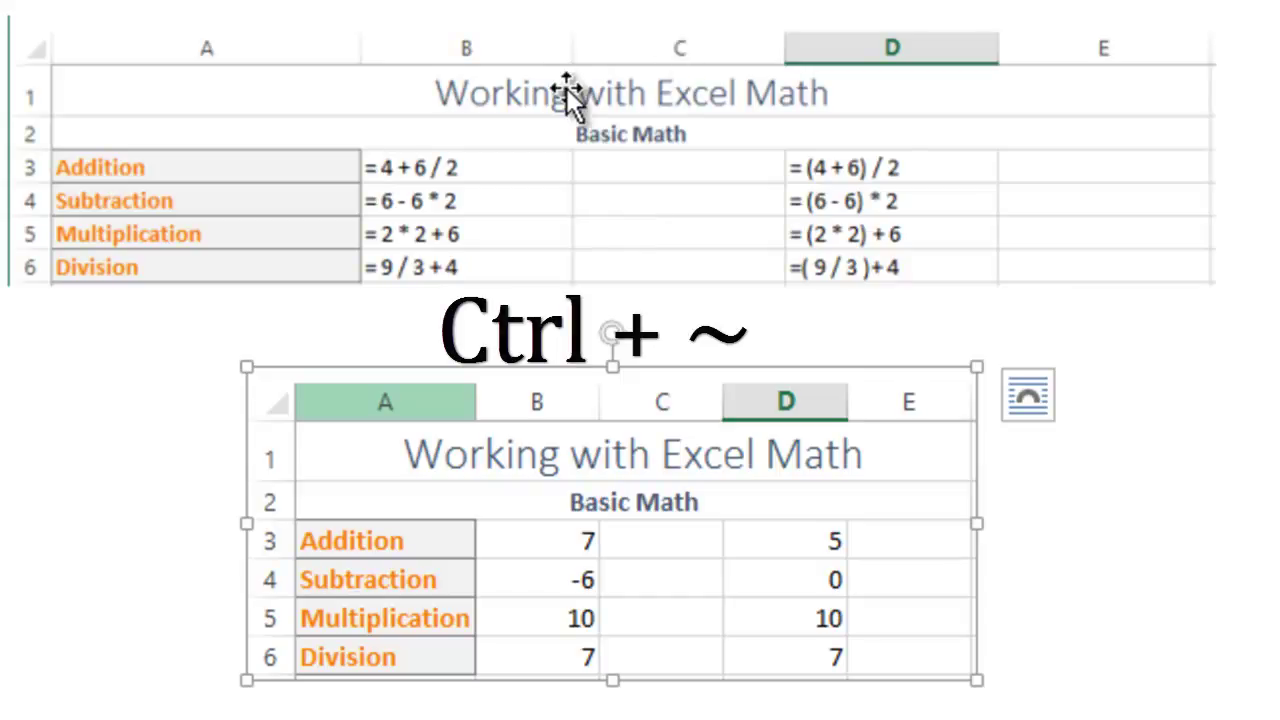
# Return to the beginning of the Word lab instructions and review the list of topics covered in the lab.
pyautogui.moveTo(1275, 528); pyautogui.dragTo(1257, 194)
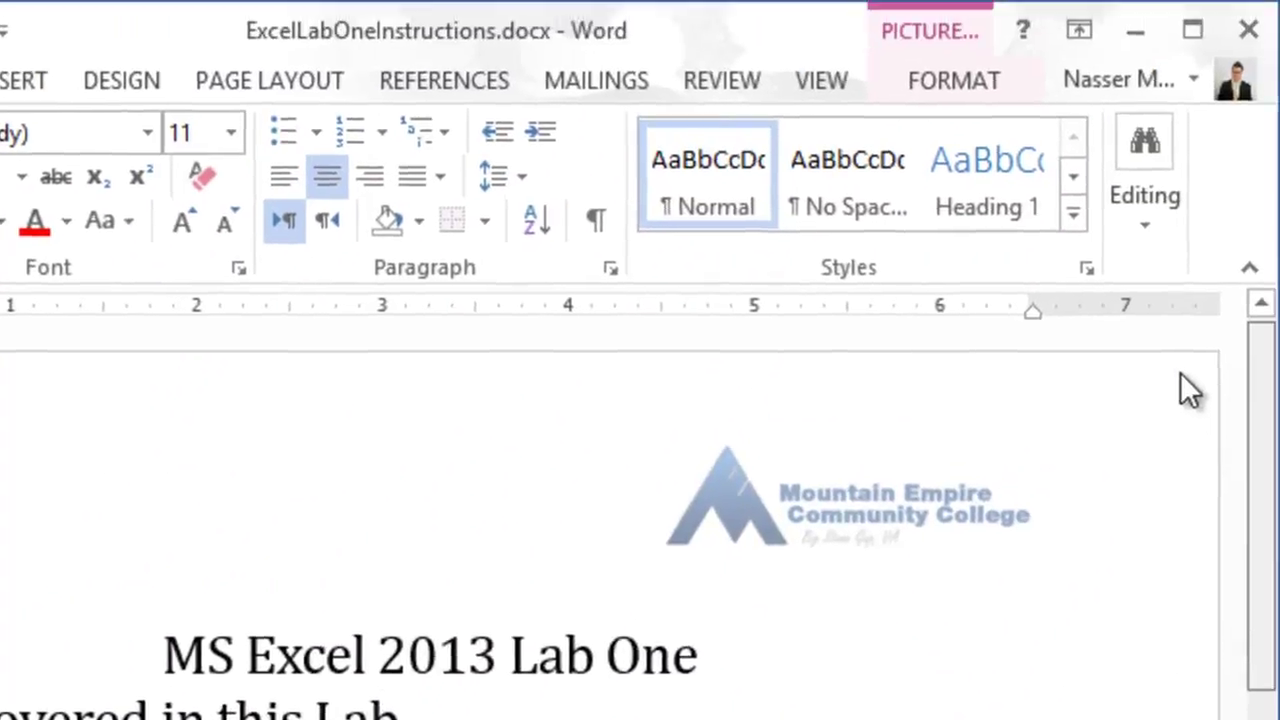
pyautogui.scroll(-5, 1223, 521)
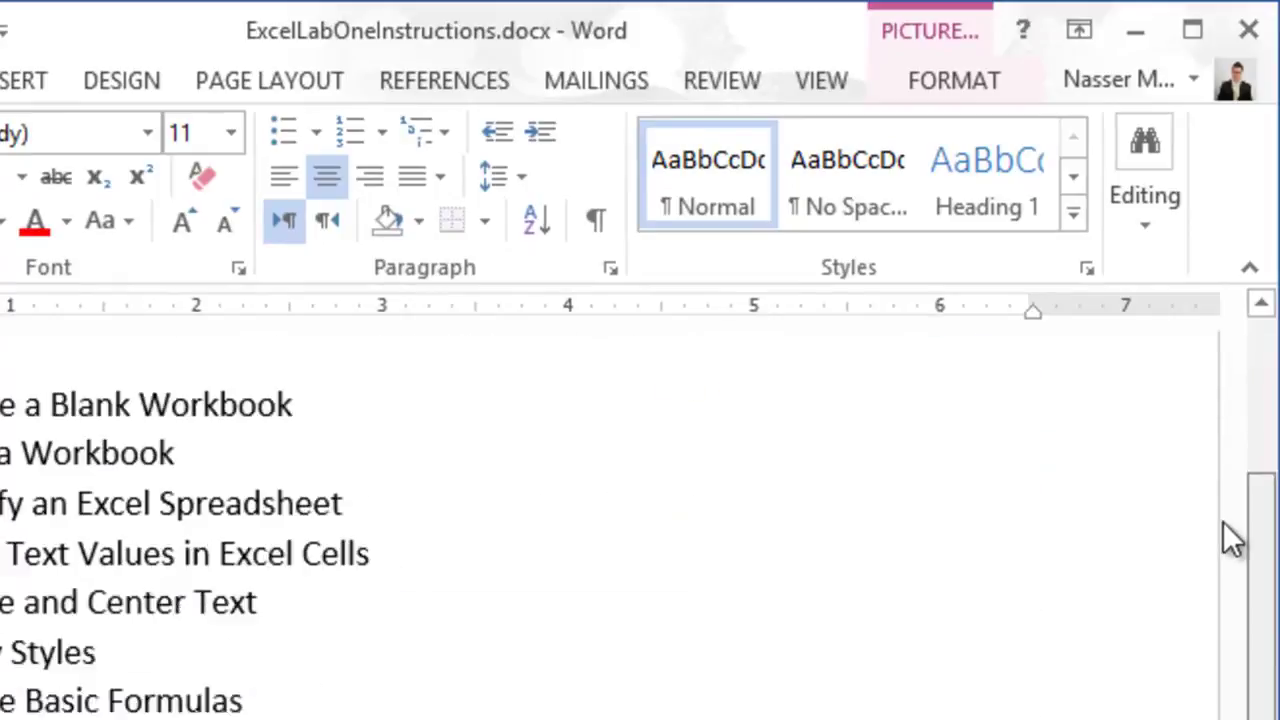
pyautogui.scroll(-2, 1228, 540)
pyautogui.scroll(1, 1234, 551)
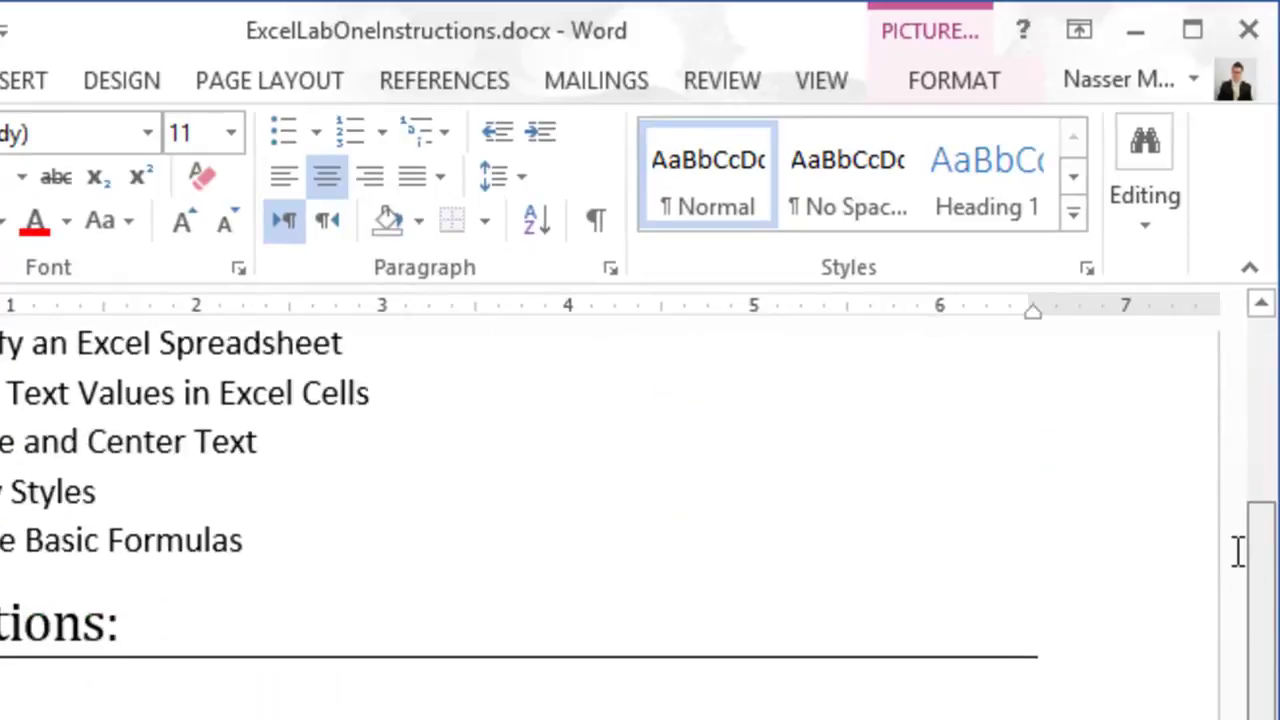